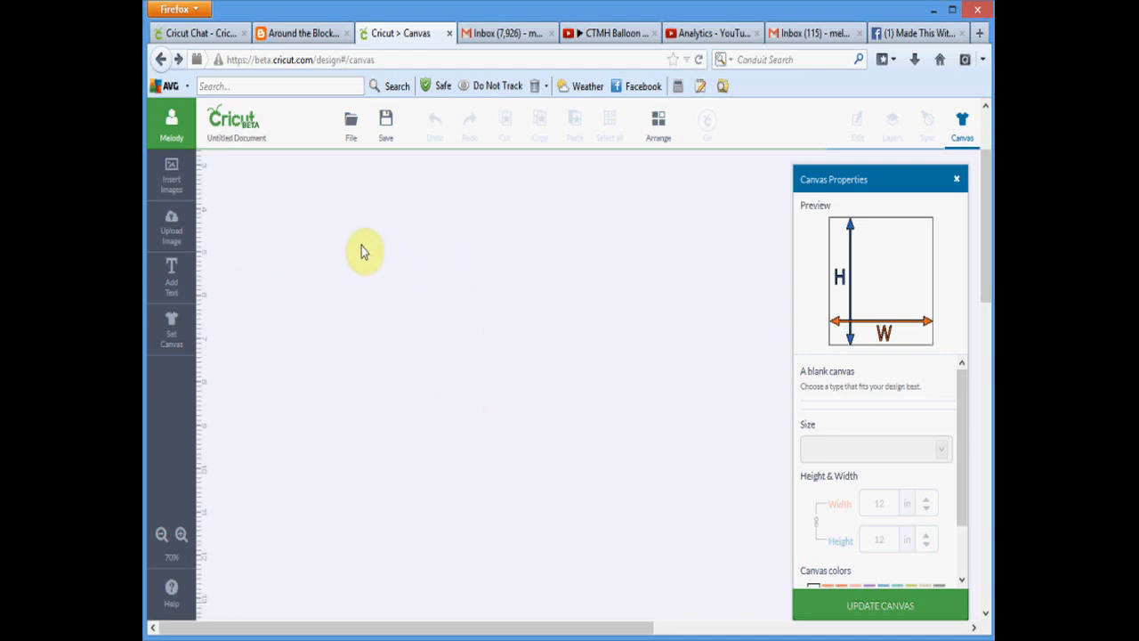
Search the image library for "st. patrics day" and filter by the St. Patrick's Day category under Holidays & Seasons
{"action": "left_click", "coordinate": [173, 175]}
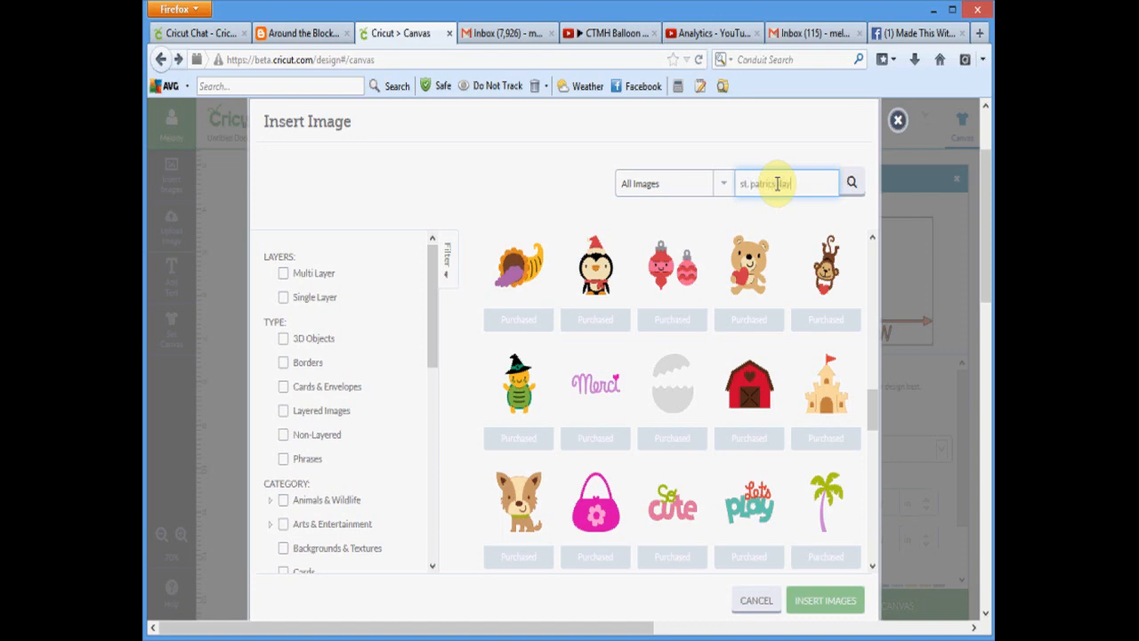
{"action": "key", "text": "Return"}
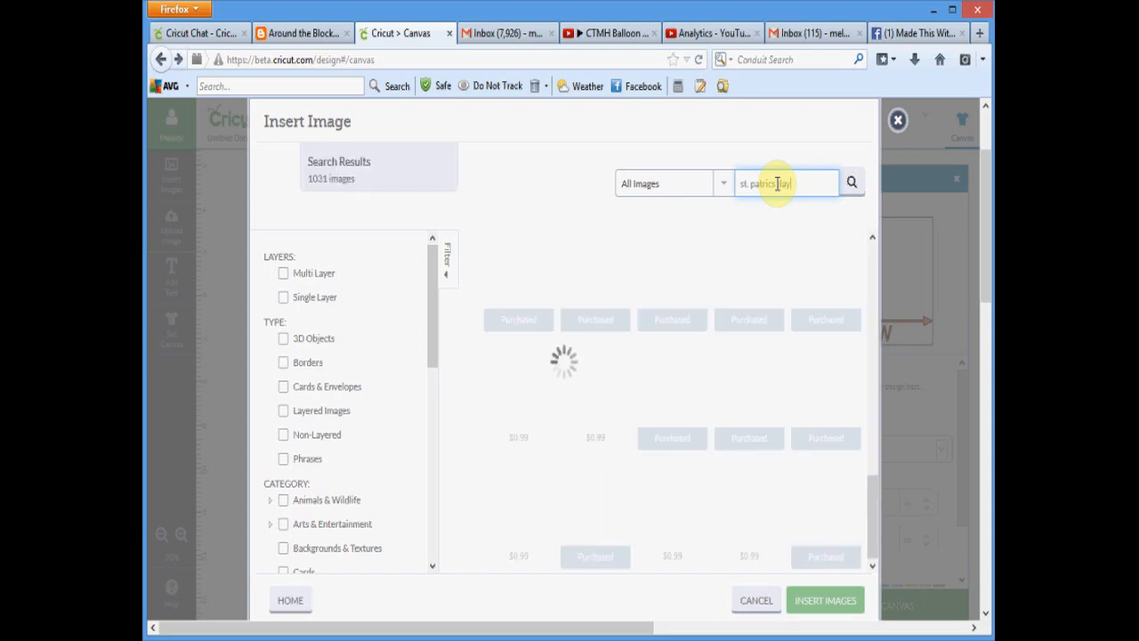
{"action": "left_click_drag", "start_coordinate": [433, 357], "coordinate": [424, 511]}
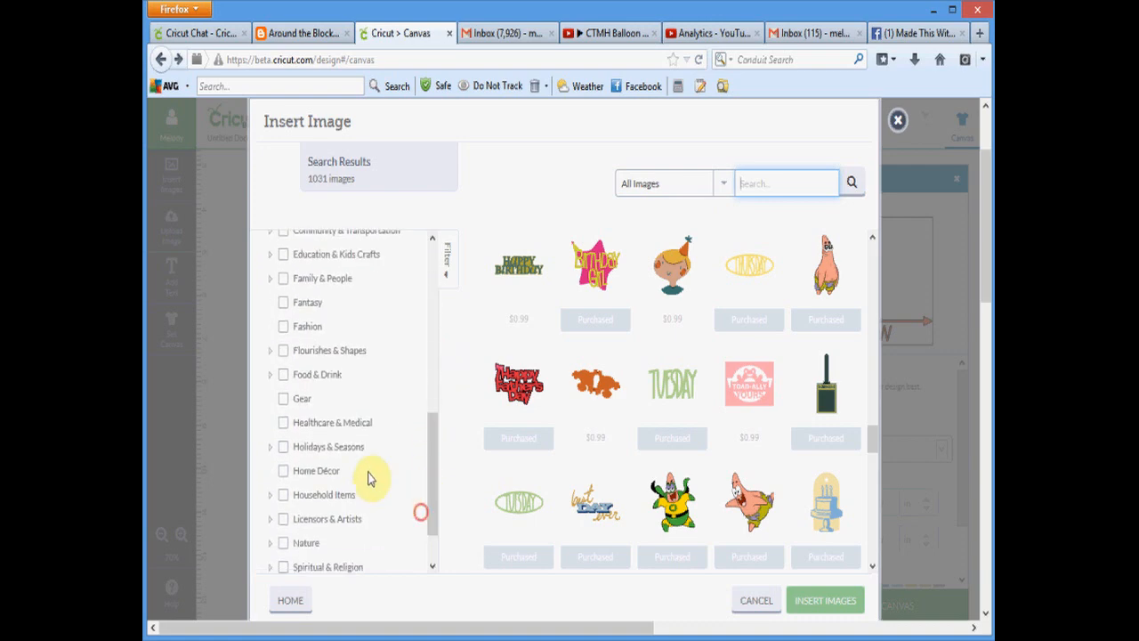
{"action": "left_click", "coordinate": [270, 448]}
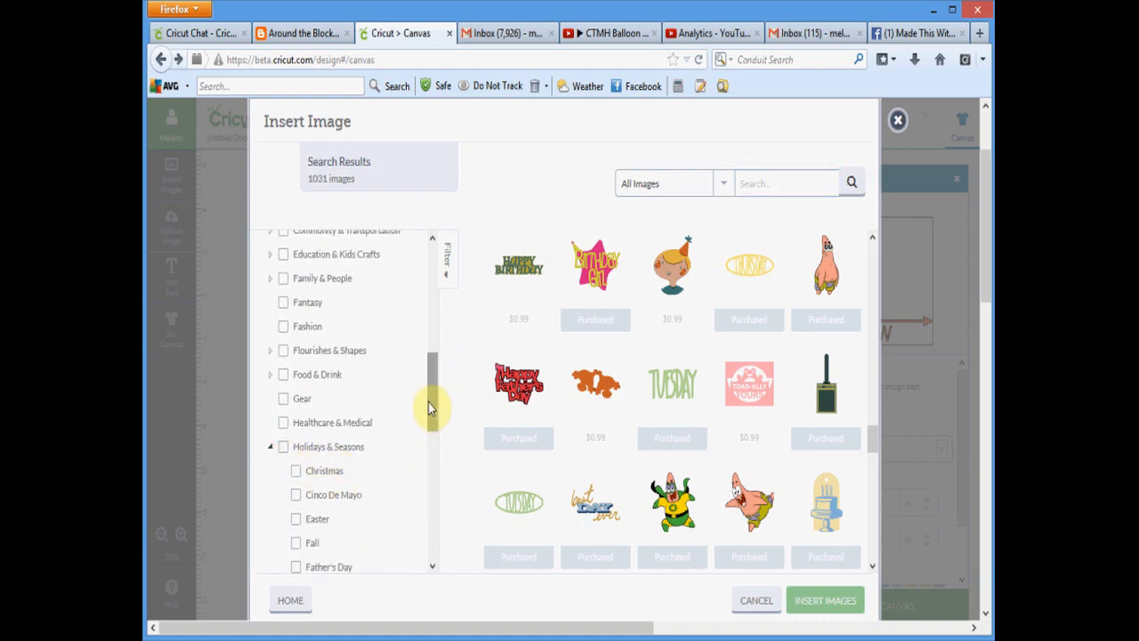
{"action": "left_click_drag", "start_coordinate": [428, 402], "coordinate": [432, 496]}
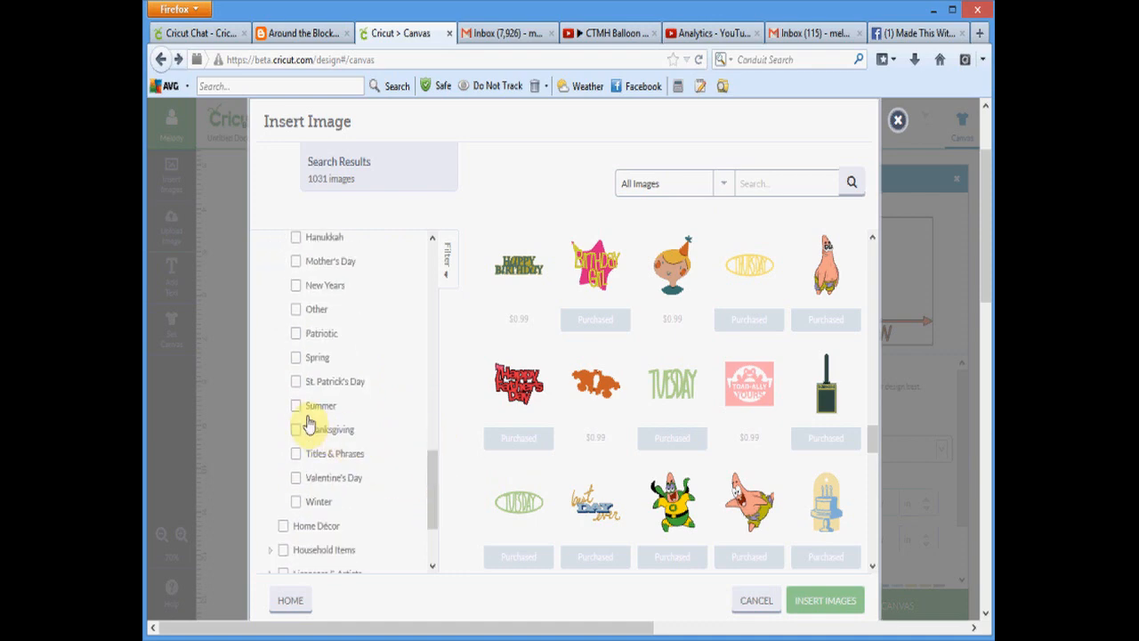
{"action": "left_click", "coordinate": [297, 383]}
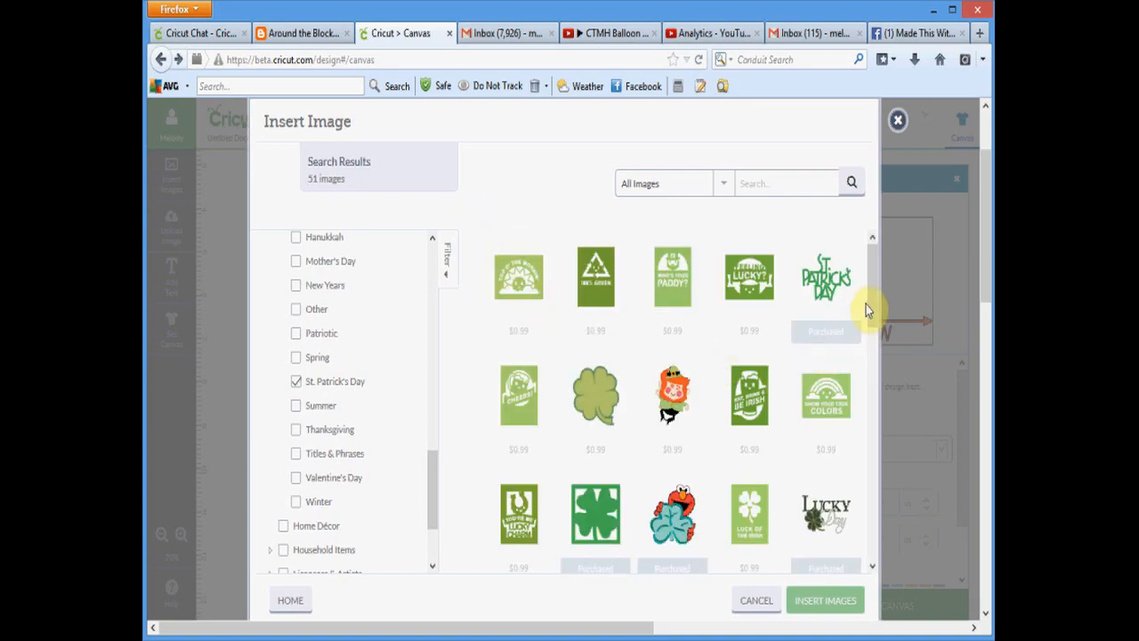
Choose the bearded leprechaun and the rainbow with a clover from the St. Patrick's Day images
{"action": "left_click_drag", "start_coordinate": [872, 296], "coordinate": [875, 383]}
{"action": "mouse_move", "coordinate": [874, 324]}
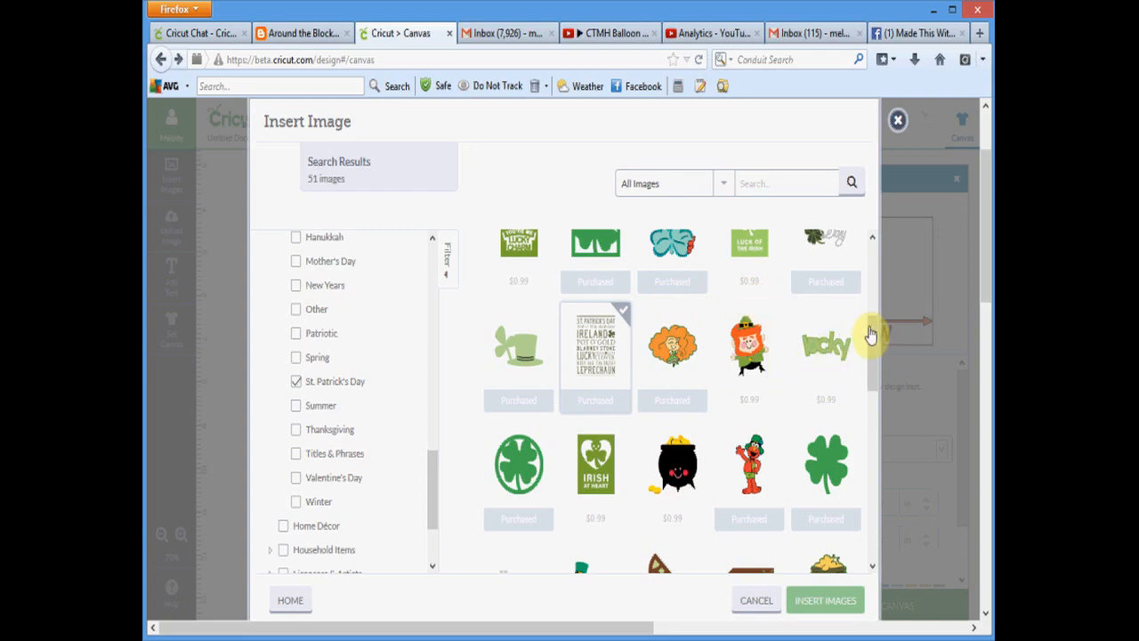
{"action": "left_click", "coordinate": [875, 333]}
{"action": "scroll", "coordinate": [875, 355], "scroll_direction": "down", "scroll_amount": 3}
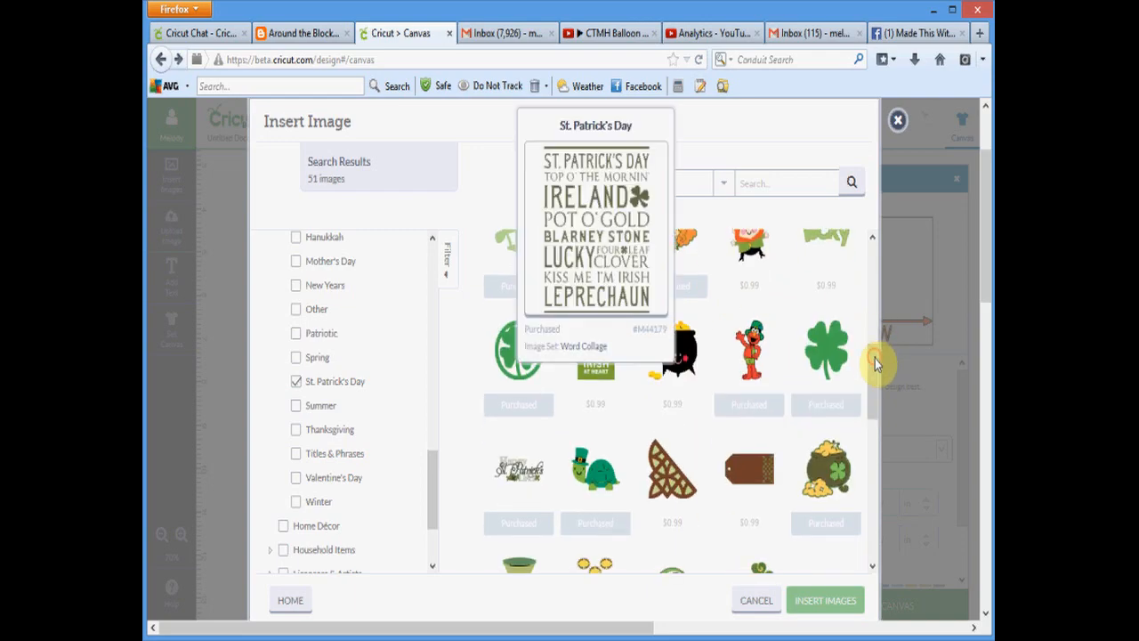
{"action": "left_click_drag", "start_coordinate": [875, 374], "coordinate": [877, 442]}
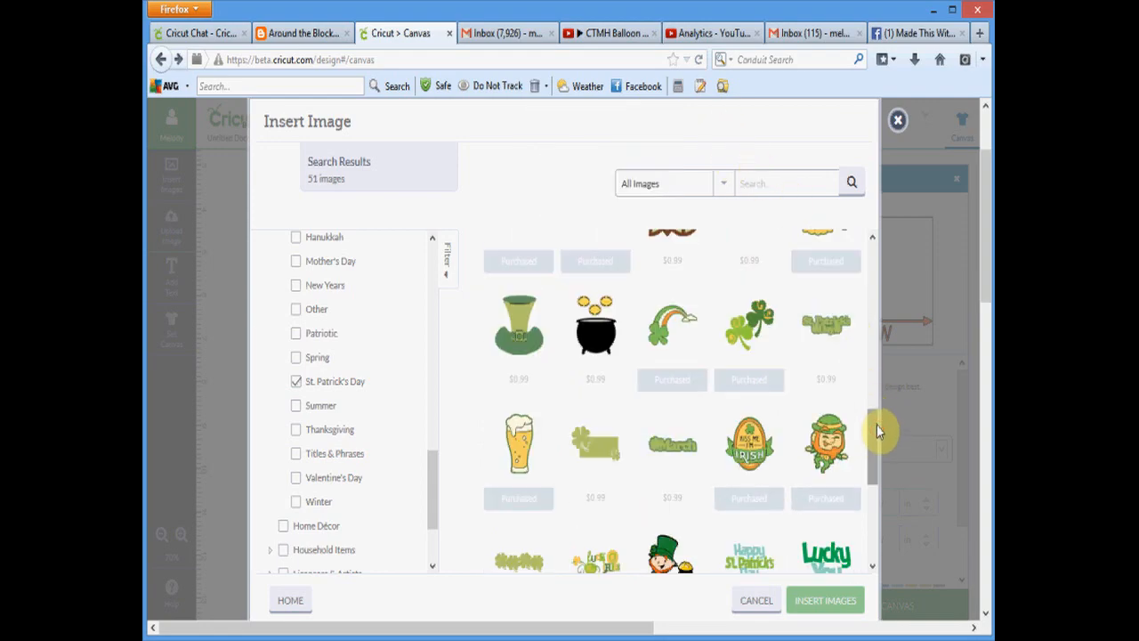
{"action": "left_click", "coordinate": [852, 414]}
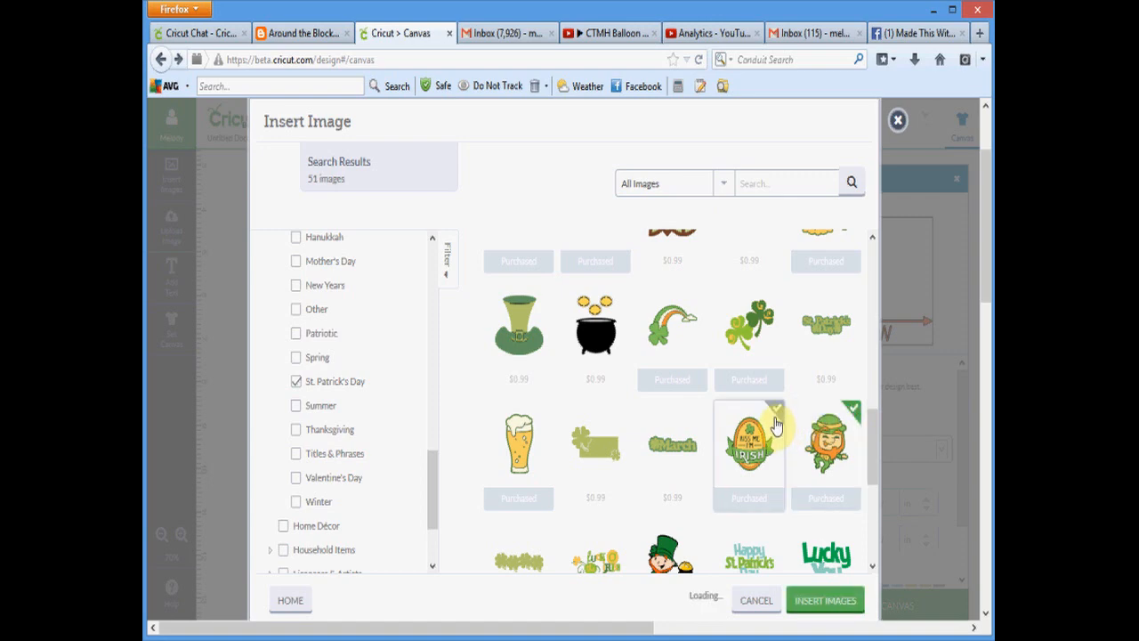
{"action": "left_click", "coordinate": [697, 291]}
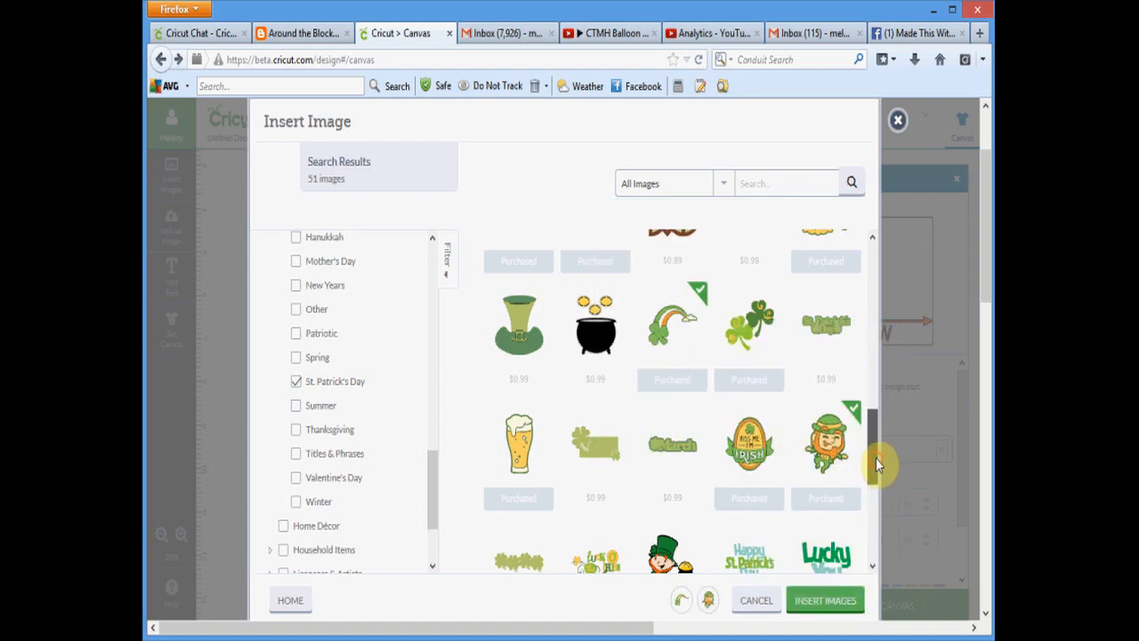
Add the purchased pot of gold with a clover, the clover pair and the Kiss Me I'm Irish badge to the image selection
{"action": "left_click_drag", "start_coordinate": [878, 460], "coordinate": [875, 412]}
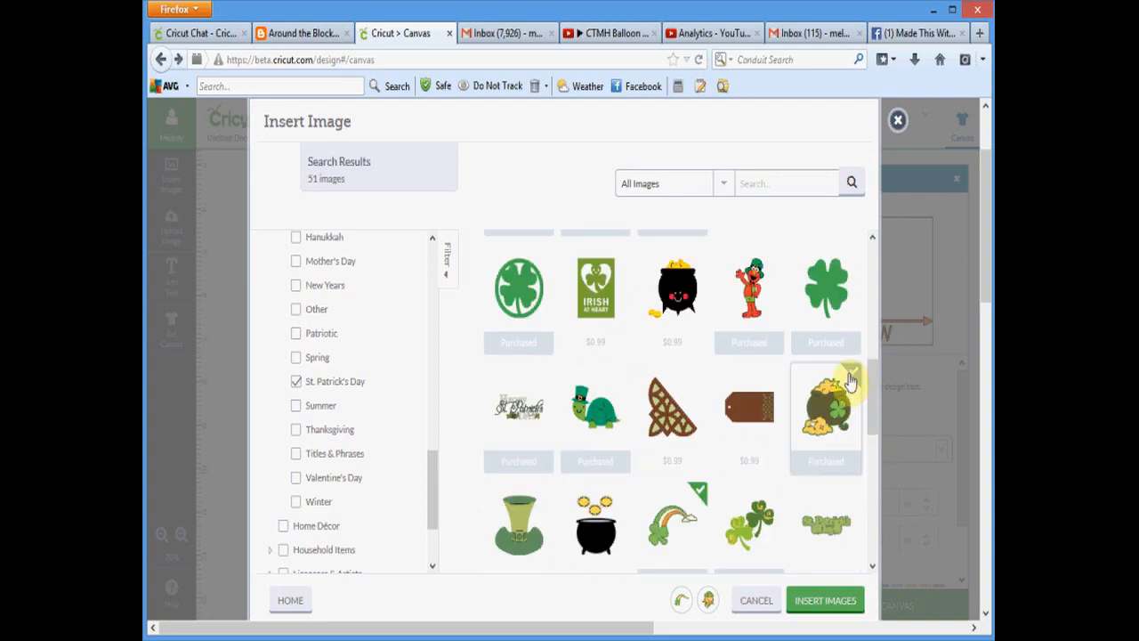
{"action": "left_click", "coordinate": [846, 392]}
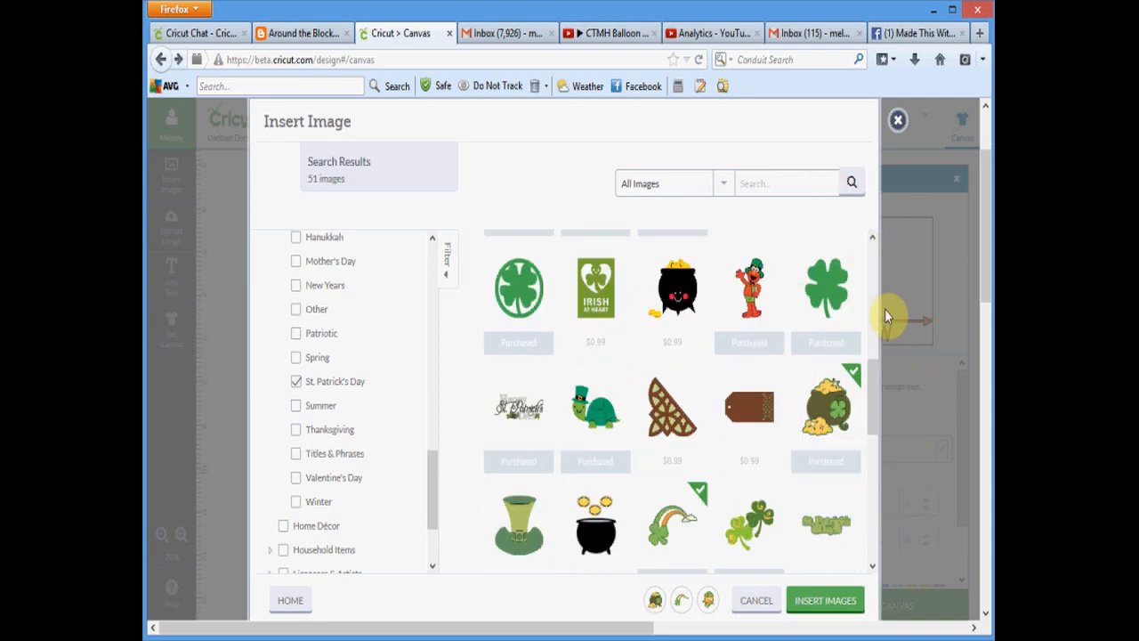
{"action": "left_click_drag", "start_coordinate": [878, 382], "coordinate": [873, 422]}
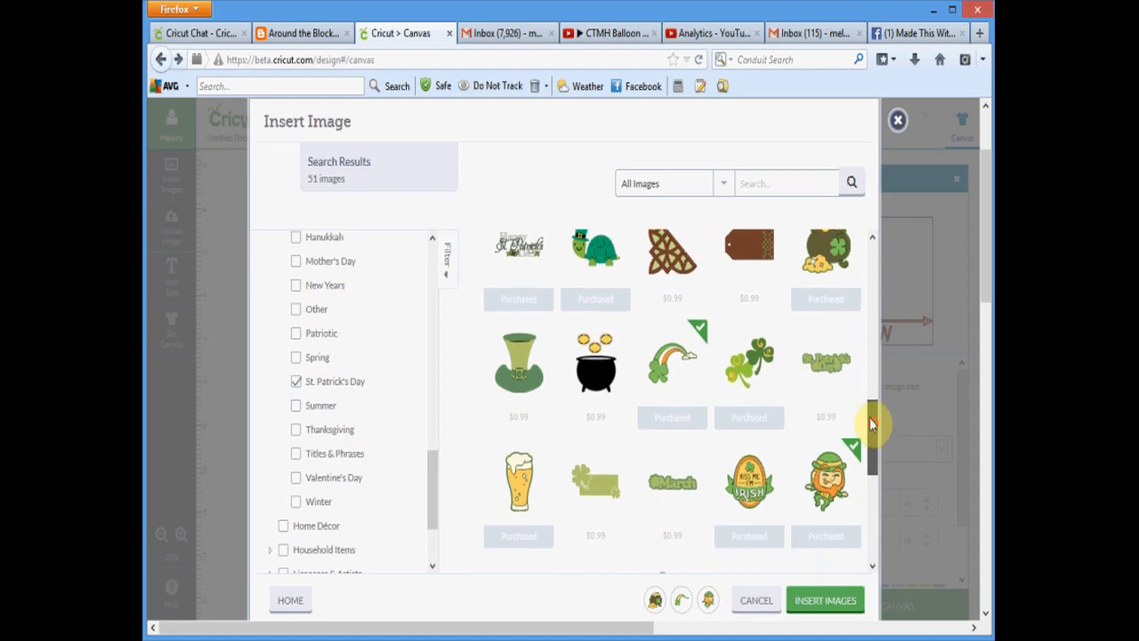
{"action": "left_click", "coordinate": [775, 331]}
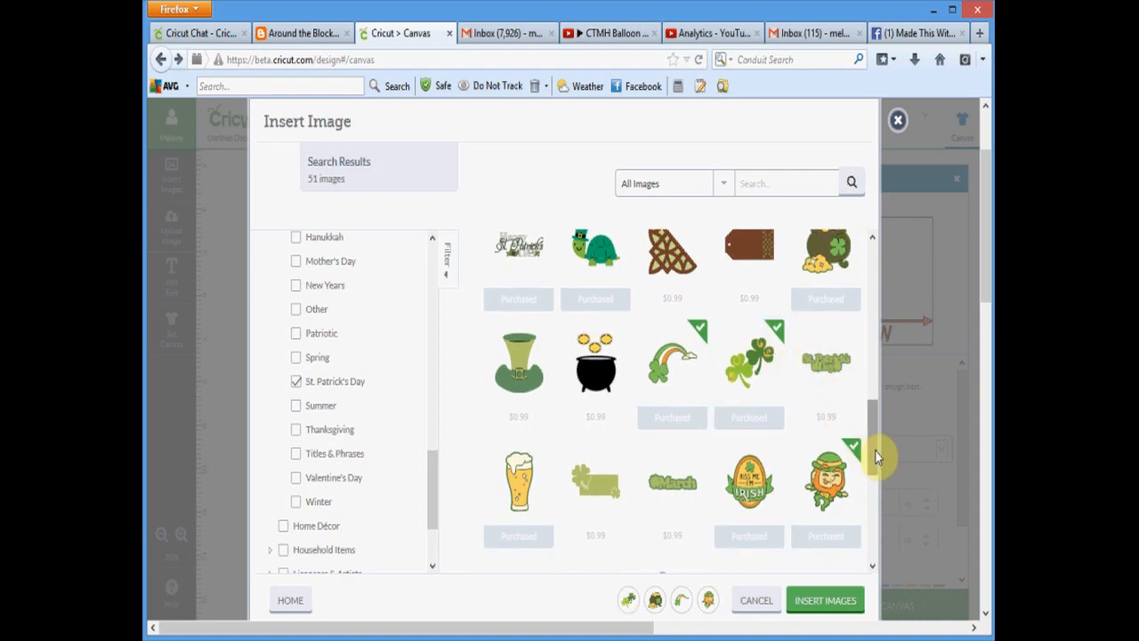
{"action": "left_click", "coordinate": [779, 455]}
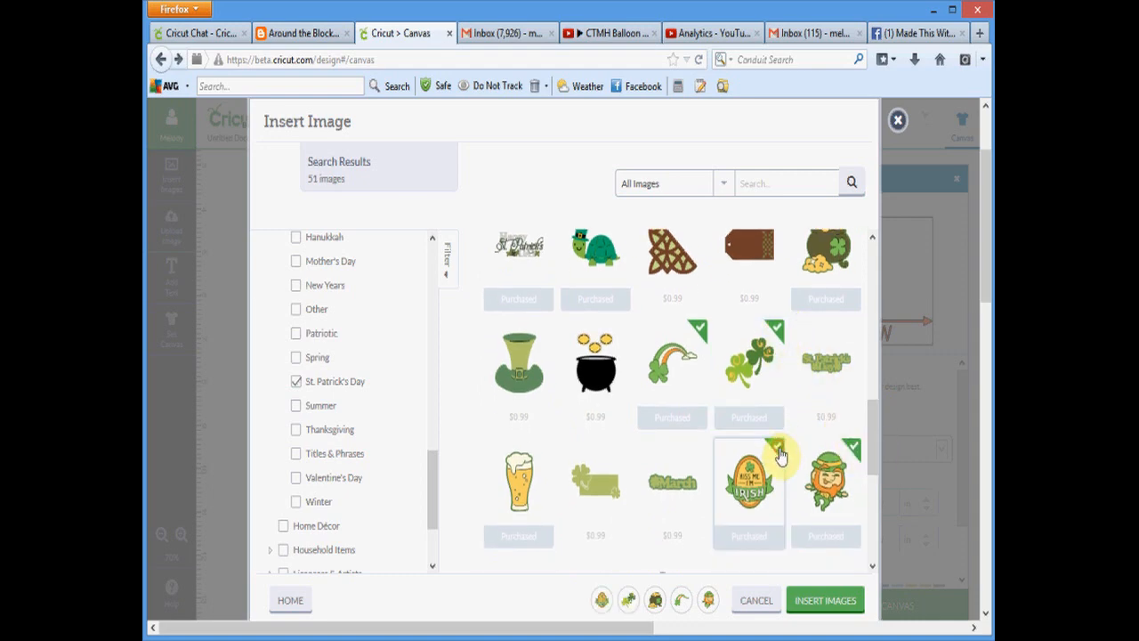
Review the selected St. Patrick's Day images and insert them on the canvas
{"action": "left_click", "coordinate": [872, 446]}
{"action": "left_click", "coordinate": [874, 488]}
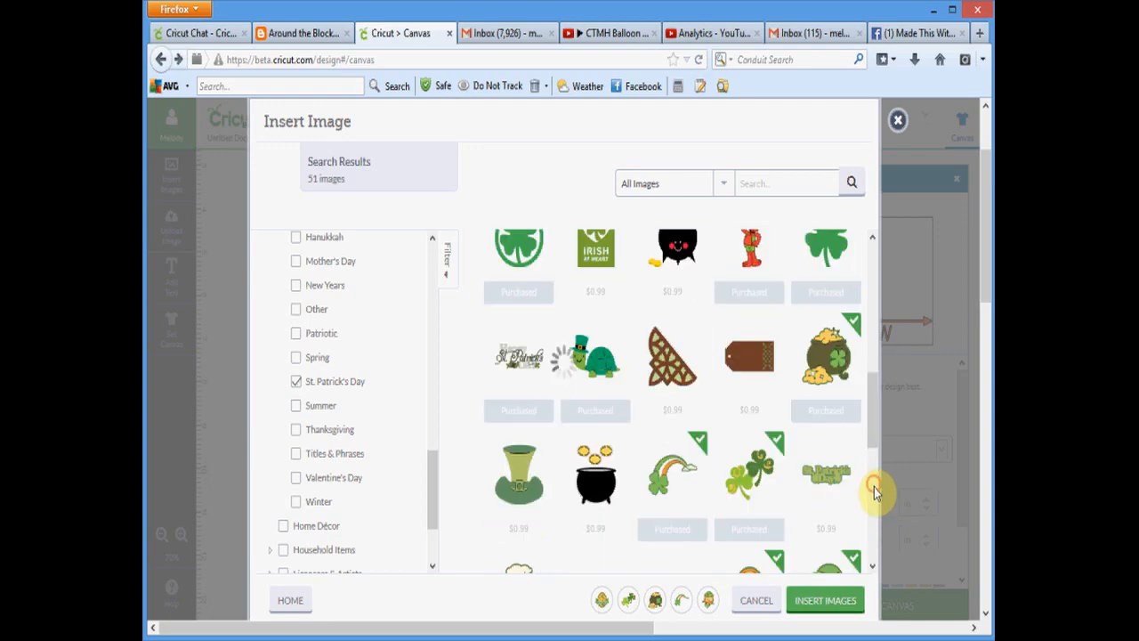
{"action": "left_click", "coordinate": [874, 495]}
{"action": "mouse_move", "coordinate": [873, 488]}
{"action": "left_mouse_down"}
{"action": "mouse_move", "coordinate": [868, 537]}
{"action": "mouse_move", "coordinate": [869, 481]}
{"action": "left_mouse_up"}
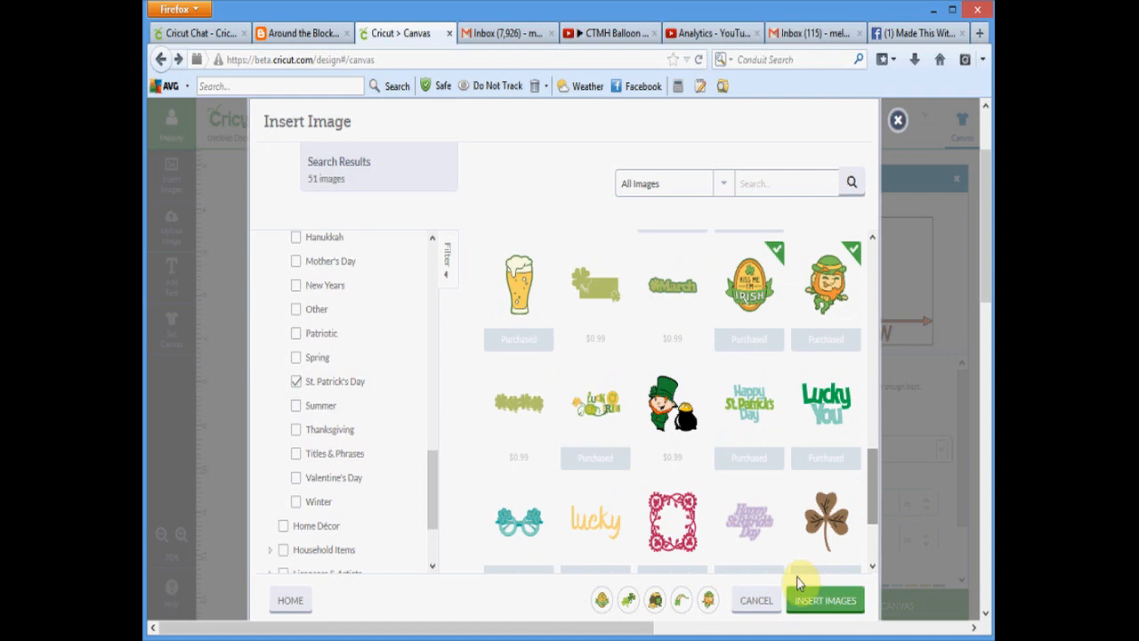
{"action": "mouse_move", "coordinate": [653, 608]}
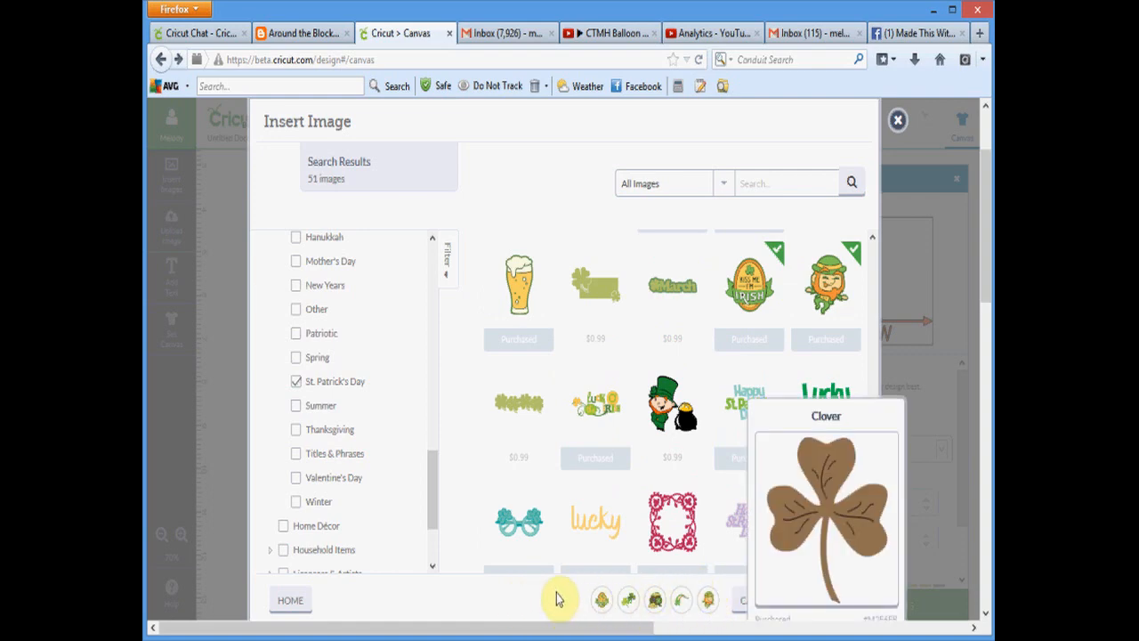
{"action": "left_click", "coordinate": [521, 602]}
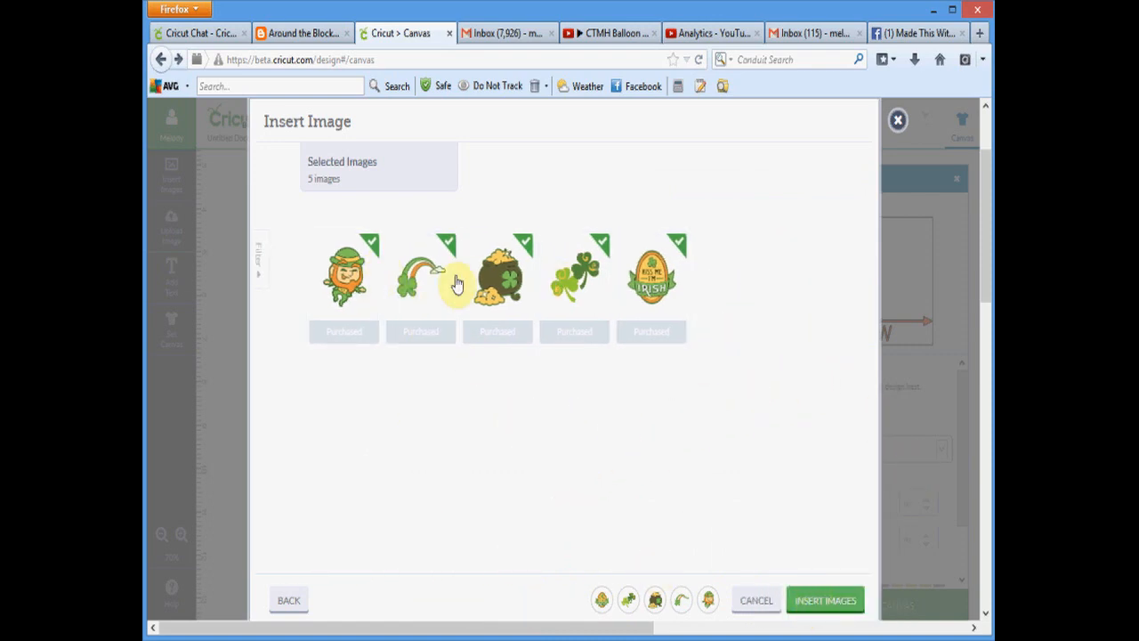
{"action": "left_click", "coordinate": [811, 604]}
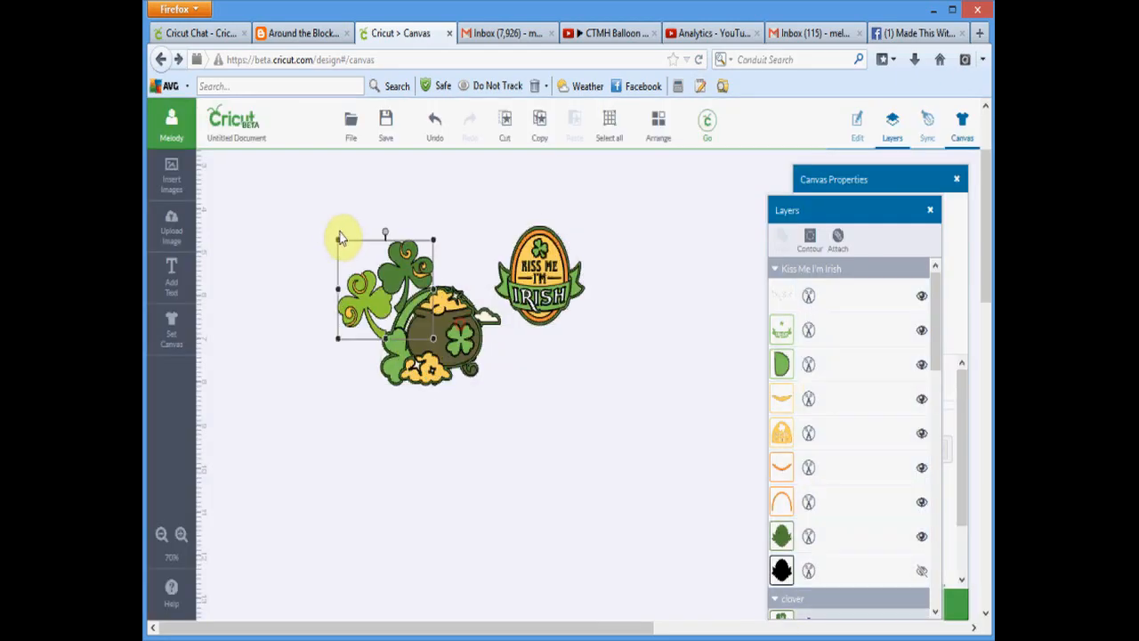
Spread the overlapping clover pair, pot of gold, rainbow and leprechaun apart on the canvas
{"action": "left_click_drag", "start_coordinate": [339, 238], "coordinate": [273, 190]}
{"action": "left_click", "coordinate": [583, 445]}
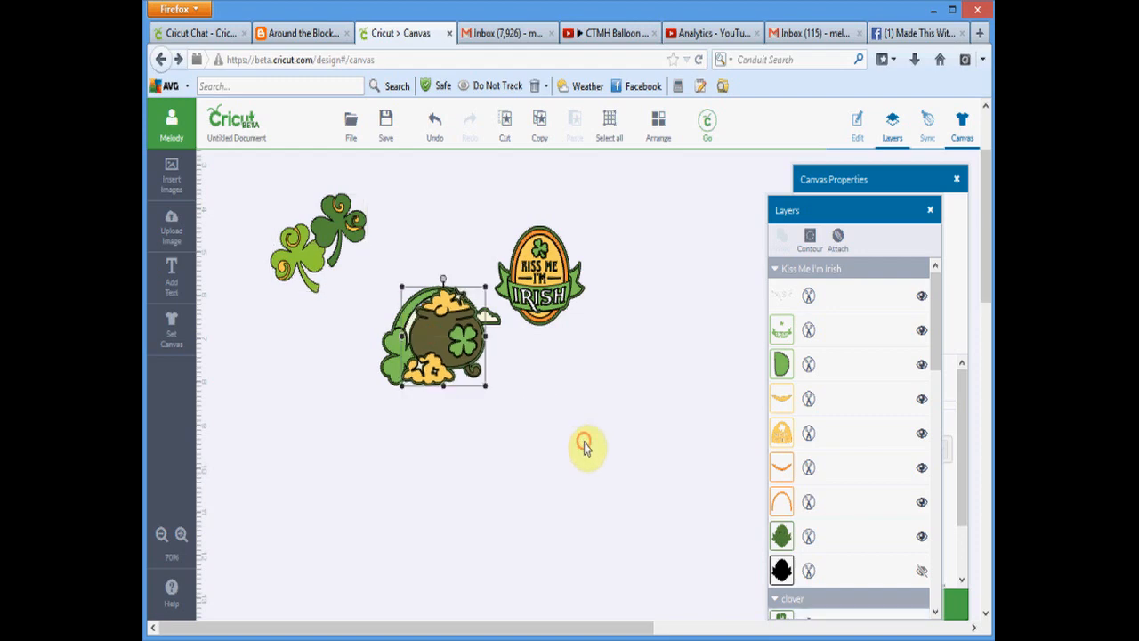
{"action": "left_click_drag", "start_coordinate": [452, 343], "coordinate": [601, 432]}
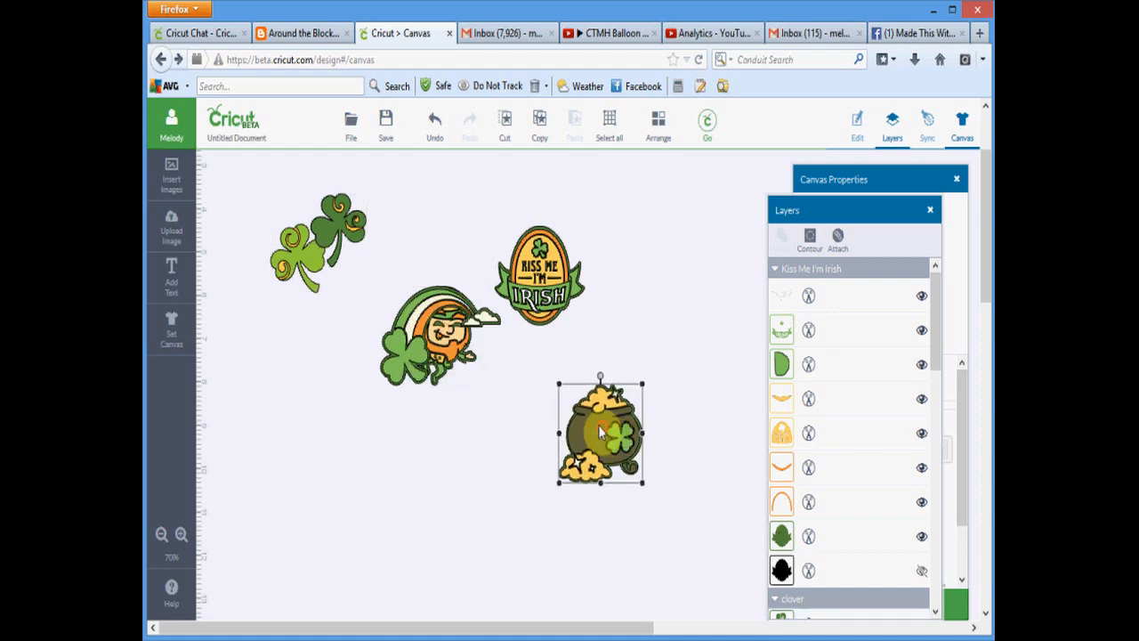
{"action": "left_click_drag", "start_coordinate": [483, 386], "coordinate": [297, 437]}
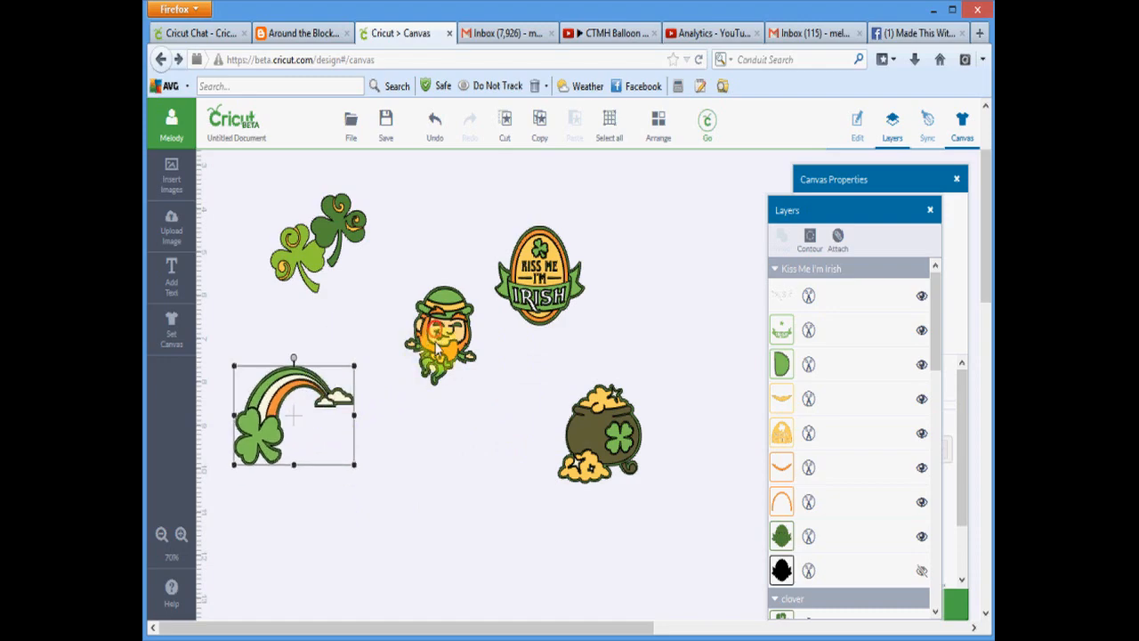
{"action": "left_click_drag", "start_coordinate": [437, 347], "coordinate": [445, 370]}
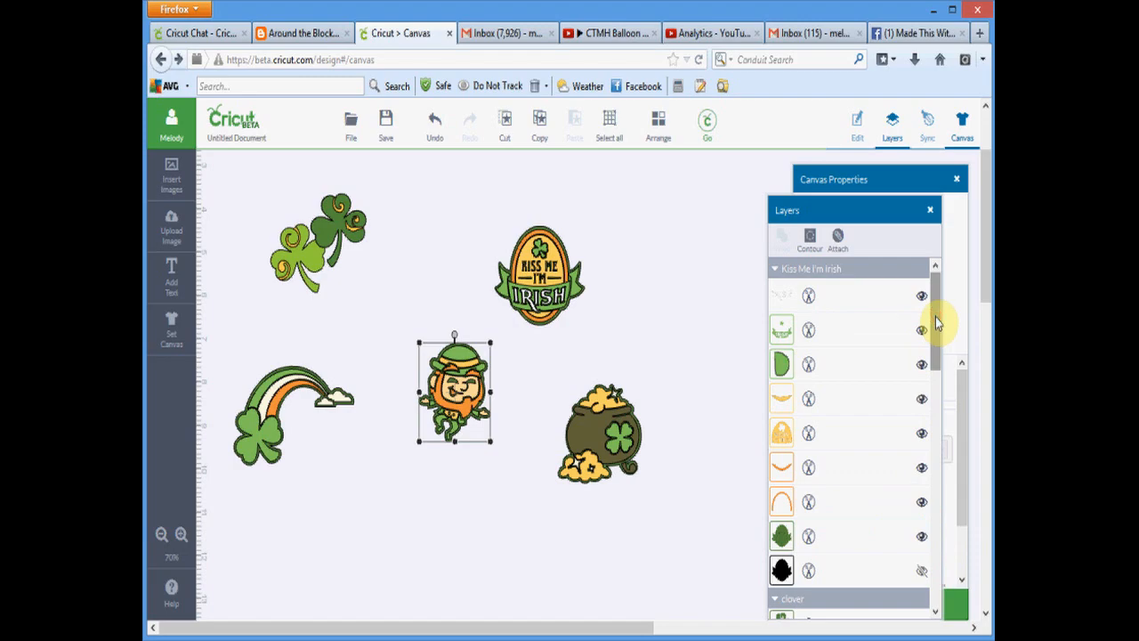
Show the hidden black background layers of the Kiss Me I'm Irish, clover, Pot Of Gold, Rainbow and Leprechaun images
{"action": "left_click_drag", "start_coordinate": [936, 323], "coordinate": [936, 382]}
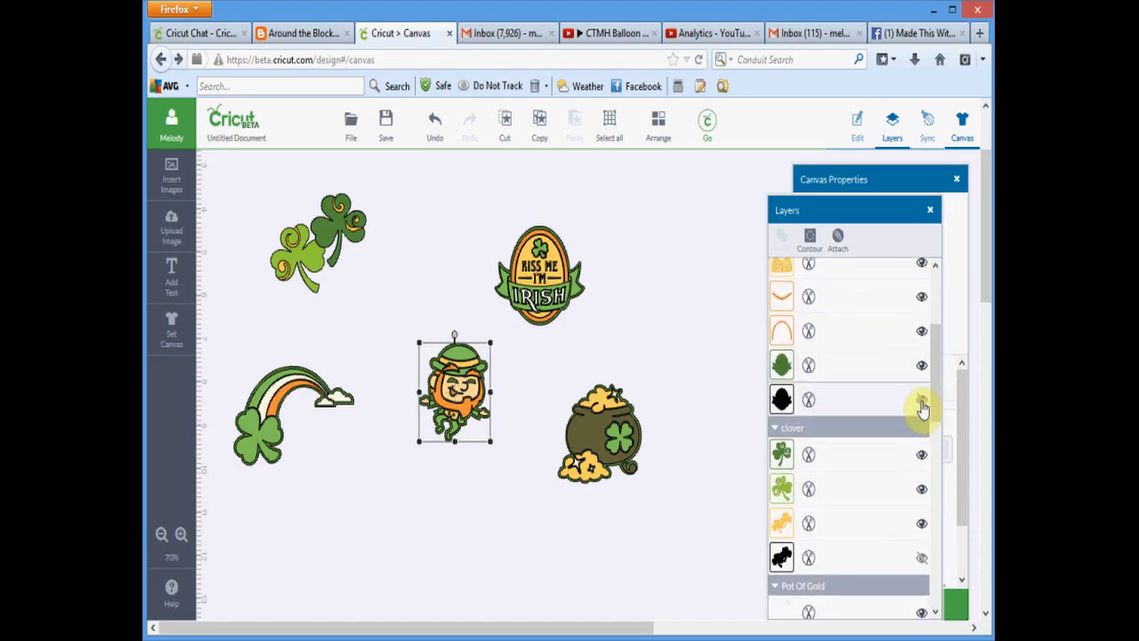
{"action": "left_click", "coordinate": [932, 408]}
{"action": "scroll", "coordinate": [930, 411], "scroll_direction": "down", "scroll_amount": 3}
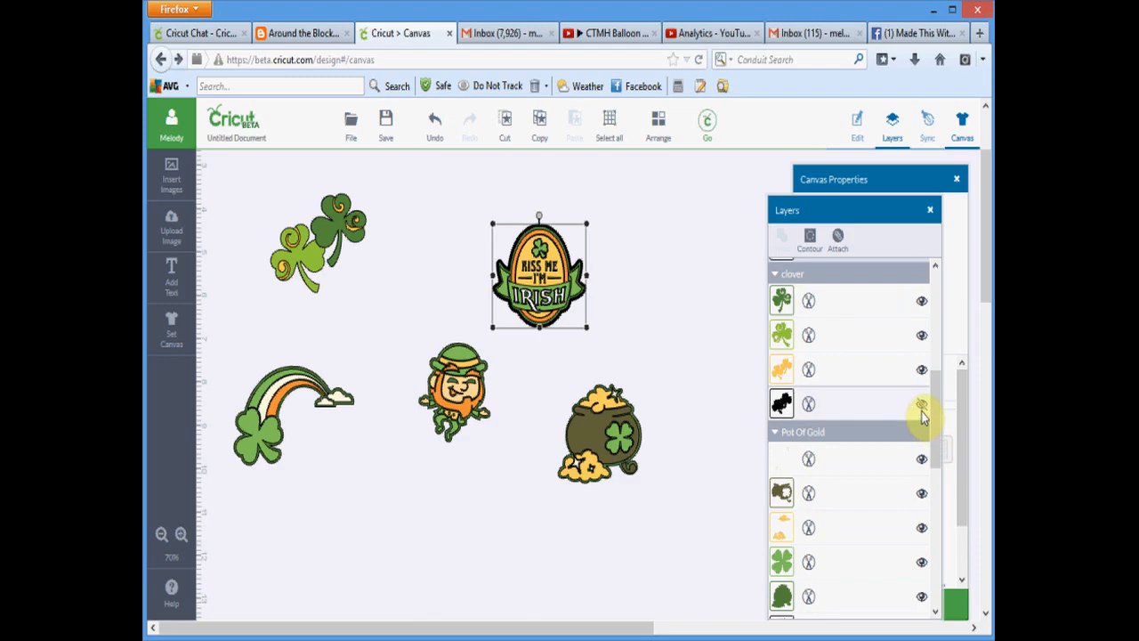
{"action": "left_click", "coordinate": [923, 408]}
{"action": "scroll", "coordinate": [941, 452], "scroll_direction": "down", "scroll_amount": 4}
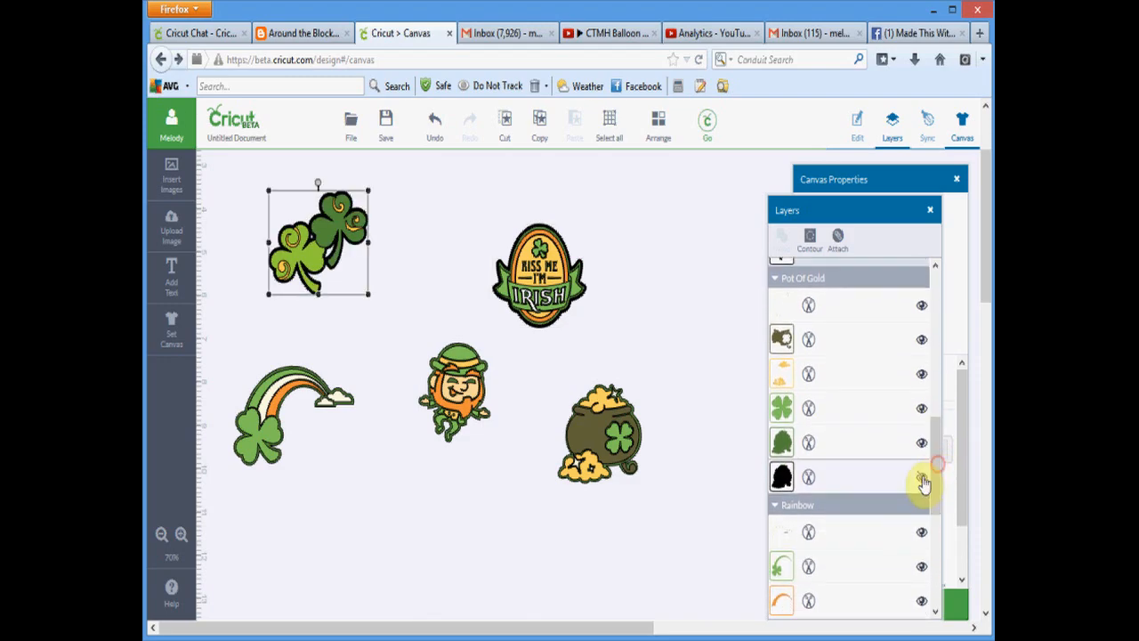
{"action": "left_click", "coordinate": [924, 481]}
{"action": "scroll", "coordinate": [934, 501], "scroll_direction": "down", "scroll_amount": 4}
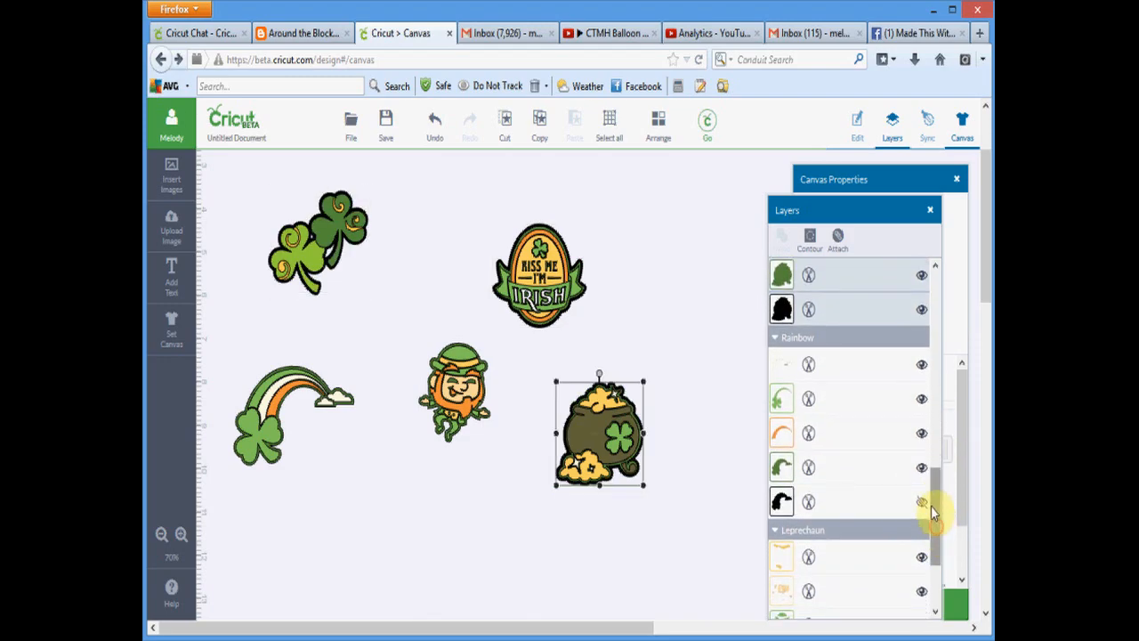
{"action": "left_click", "coordinate": [926, 507]}
{"action": "scroll", "coordinate": [927, 516], "scroll_direction": "down", "scroll_amount": 3}
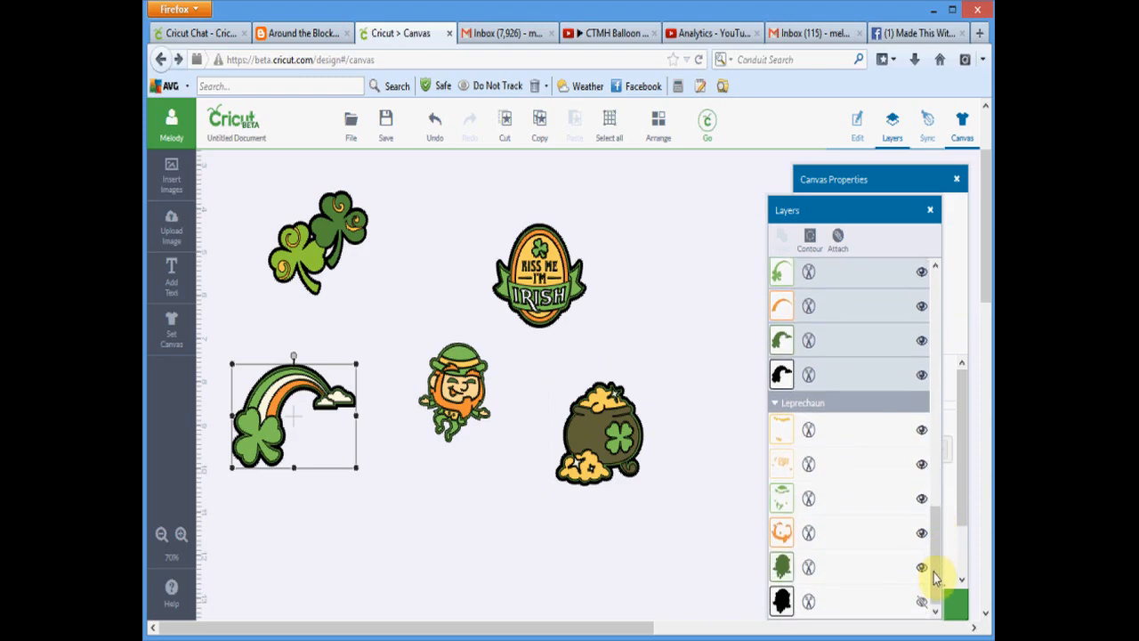
{"action": "left_click", "coordinate": [922, 608]}
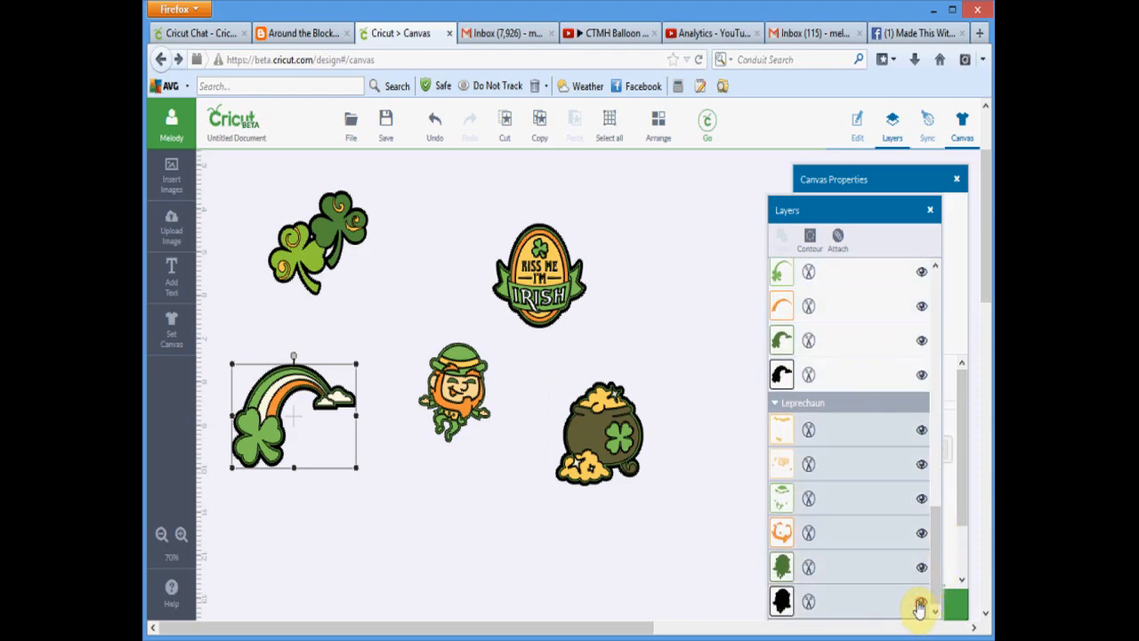
Copy the clover pair, paste five duplicates and spread them around the other images on the canvas
{"action": "left_click", "coordinate": [334, 229]}
{"action": "right_click", "coordinate": [334, 230]}
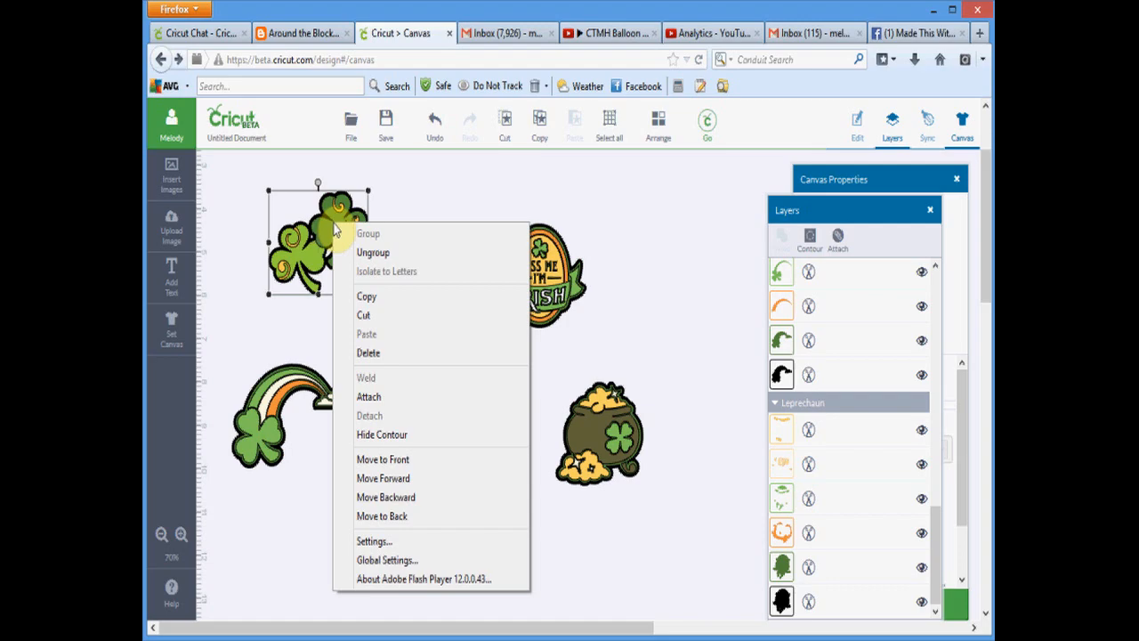
{"action": "left_click", "coordinate": [541, 124]}
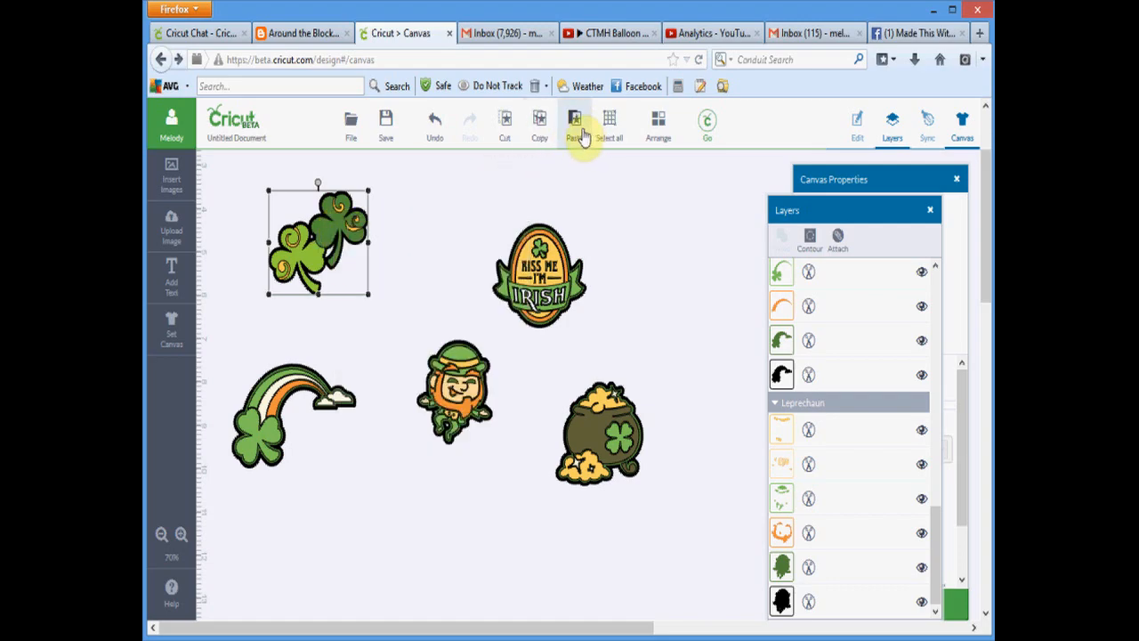
{"action": "left_click", "coordinate": [580, 132]}
{"action": "left_click_drag", "start_coordinate": [405, 222], "coordinate": [737, 204]}
{"action": "key", "text": "ctrl+v"}
{"action": "left_click_drag", "start_coordinate": [483, 227], "coordinate": [704, 311]}
{"action": "left_click", "coordinate": [576, 125]}
{"action": "key", "text": "ctrl+v"}
{"action": "left_click_drag", "start_coordinate": [508, 517], "coordinate": [704, 516]}
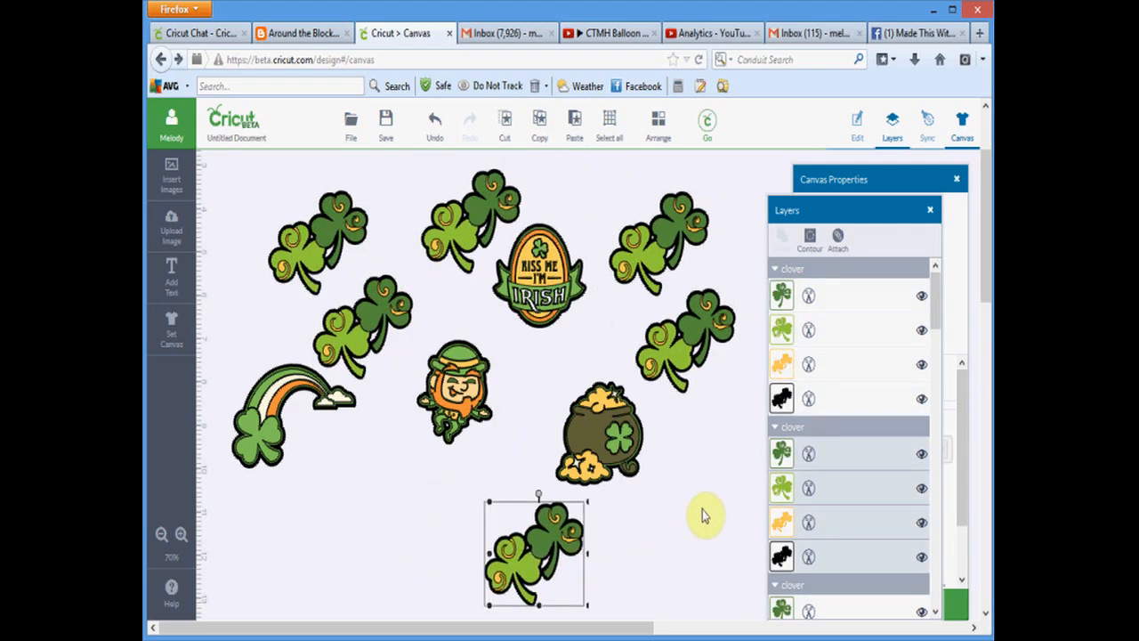
Spread out the Kiss Me I'm Irish badge, a clover pair, rainbow, leprechaun and pot of gold to start a wreath outline
{"action": "left_click_drag", "start_coordinate": [538, 284], "coordinate": [507, 522]}
{"action": "left_click_drag", "start_coordinate": [361, 328], "coordinate": [245, 206]}
{"action": "left_click_drag", "start_coordinate": [321, 382], "coordinate": [436, 306]}
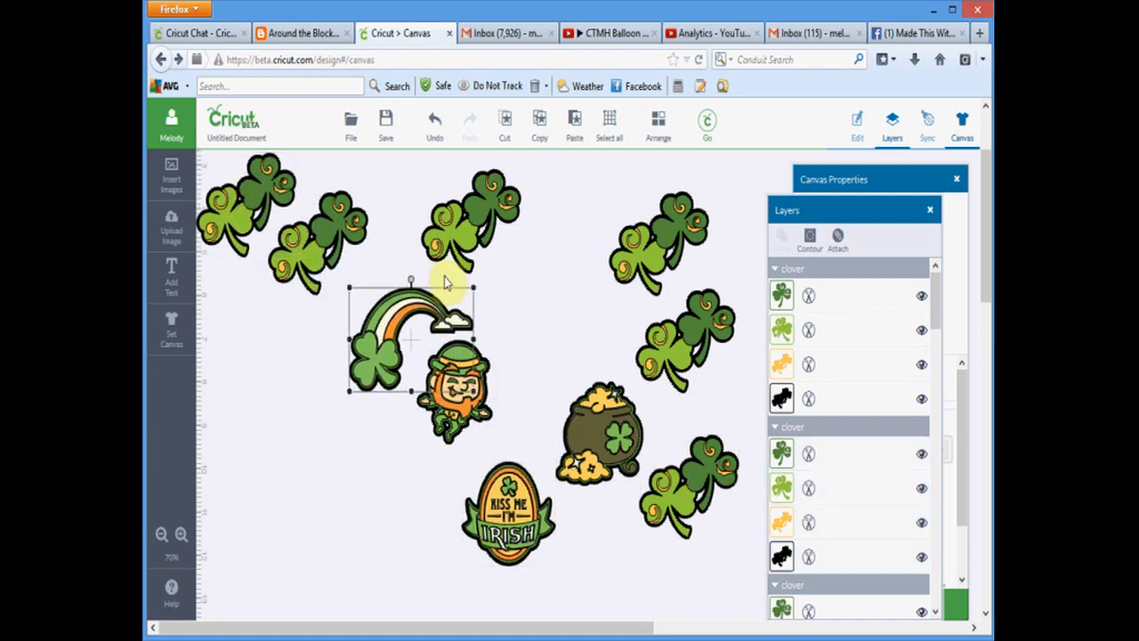
{"action": "left_click_drag", "start_coordinate": [472, 444], "coordinate": [643, 559]}
{"action": "left_click_drag", "start_coordinate": [596, 436], "coordinate": [365, 440]}
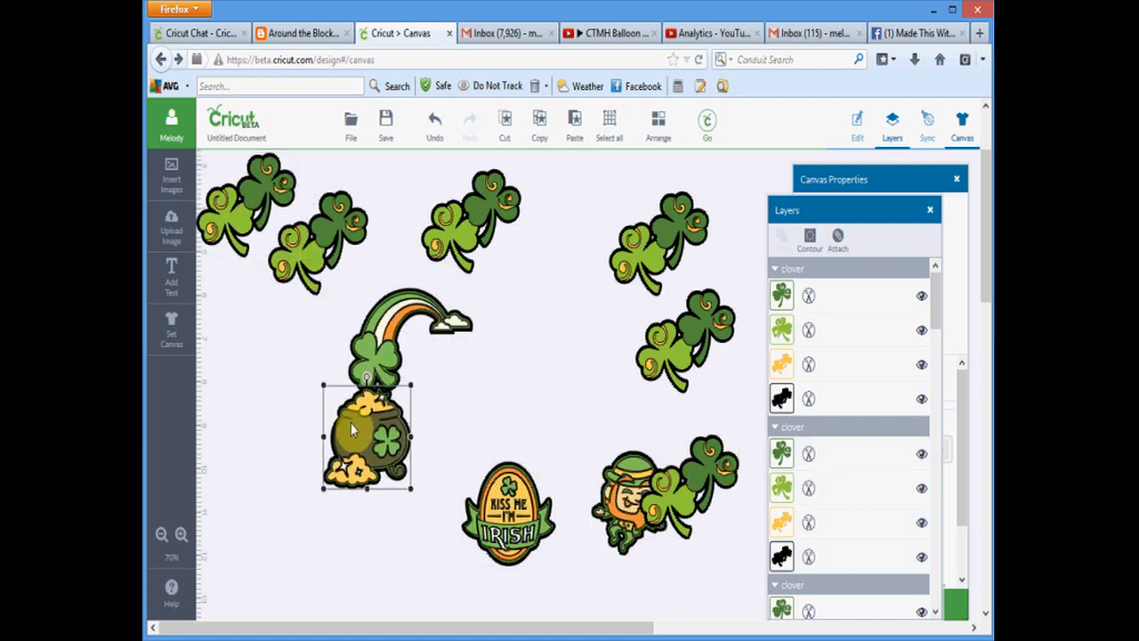
Mirror a clover pair horizontally and place it between the pot of gold and the Kiss Me I'm Irish badge
{"action": "left_click", "coordinate": [666, 343]}
{"action": "left_click", "coordinate": [857, 125]}
{"action": "left_click_drag", "start_coordinate": [676, 343], "coordinate": [400, 520]}
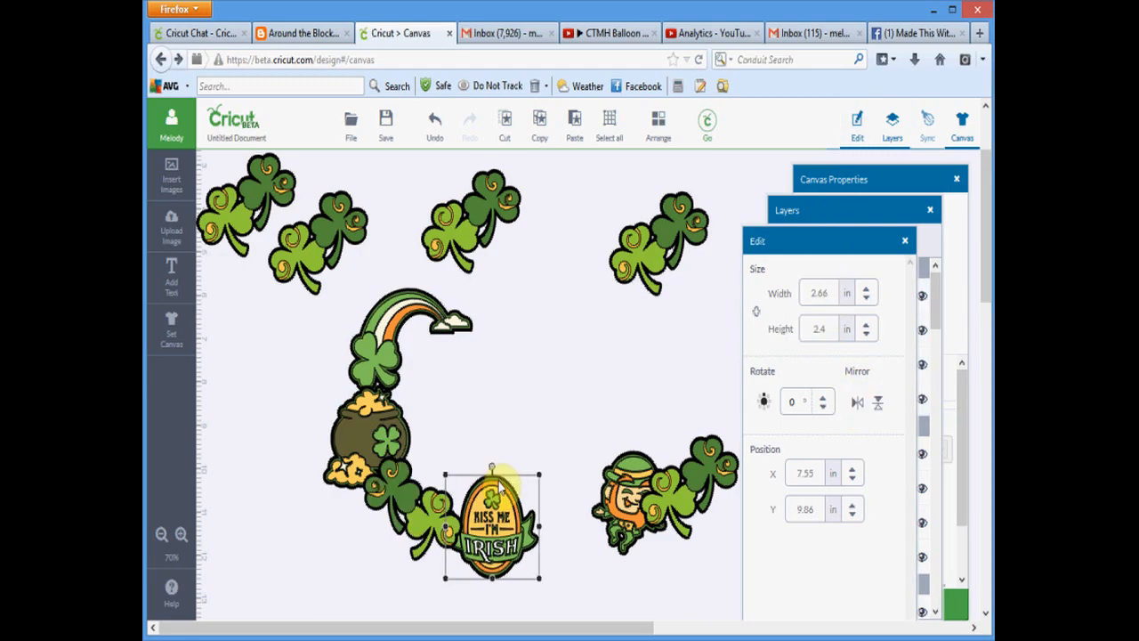
Bring the Kiss Me I'm Irish badge to the front and settle it against the end of the mirrored clover pair
{"action": "left_click", "coordinate": [504, 488]}
{"action": "left_click_drag", "start_coordinate": [505, 487], "coordinate": [500, 490]}
{"action": "right_click", "coordinate": [495, 487]}
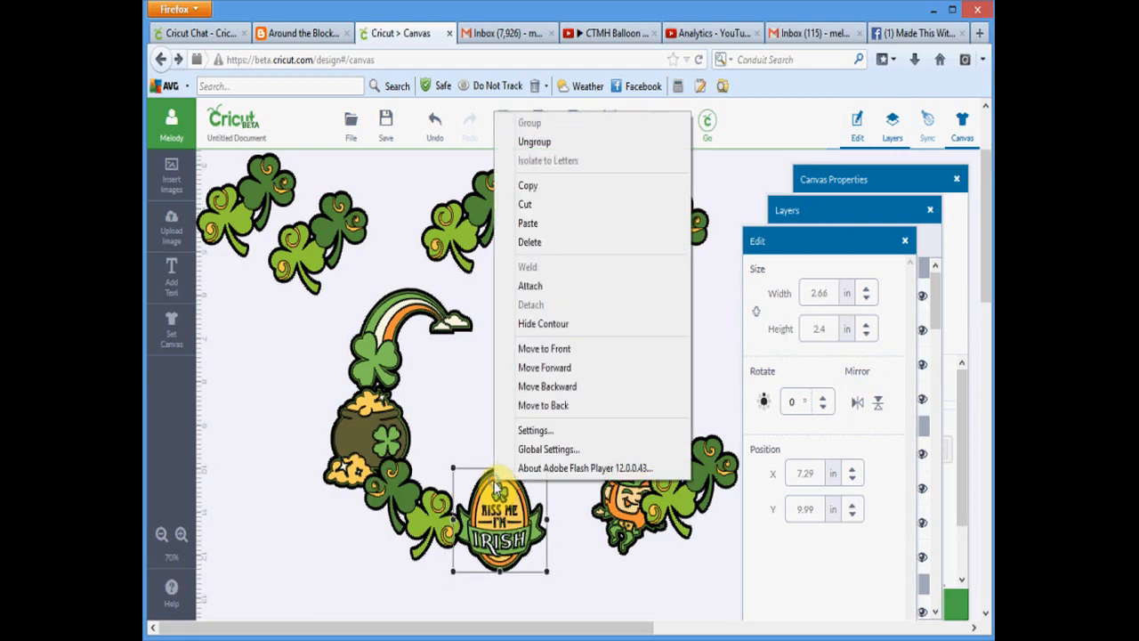
{"action": "left_click", "coordinate": [558, 350]}
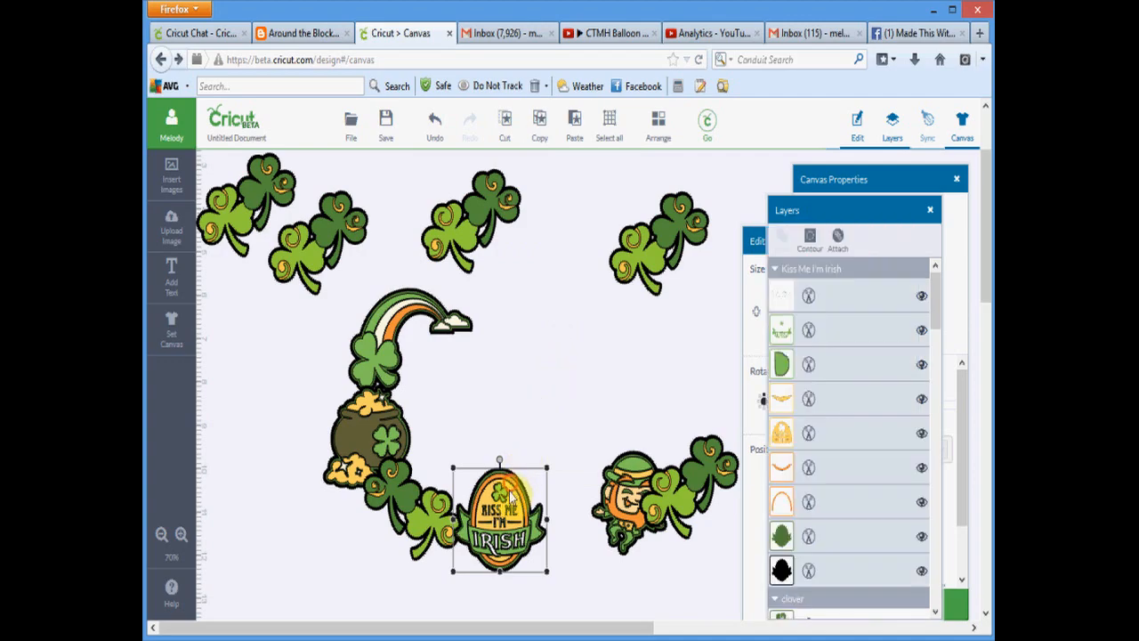
{"action": "left_click_drag", "start_coordinate": [514, 492], "coordinate": [507, 503]}
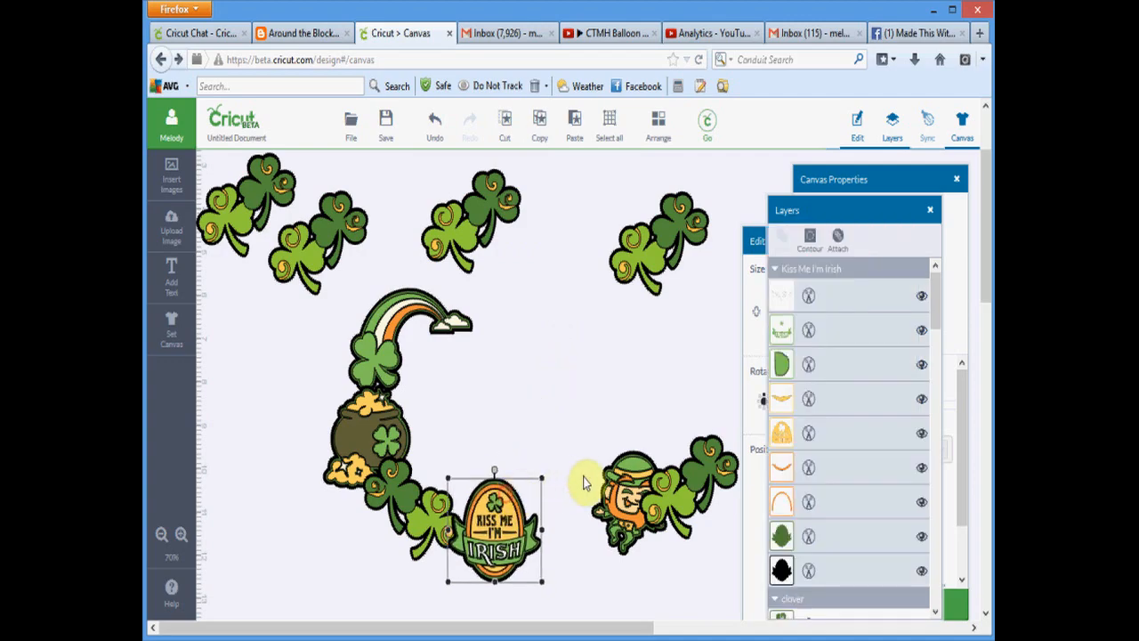
Place a clover pair beside the Kiss Me I'm Irish badge and the leprechaun above that pair, bringing the leprechaun to the front
{"action": "left_click_drag", "start_coordinate": [616, 481], "coordinate": [607, 401]}
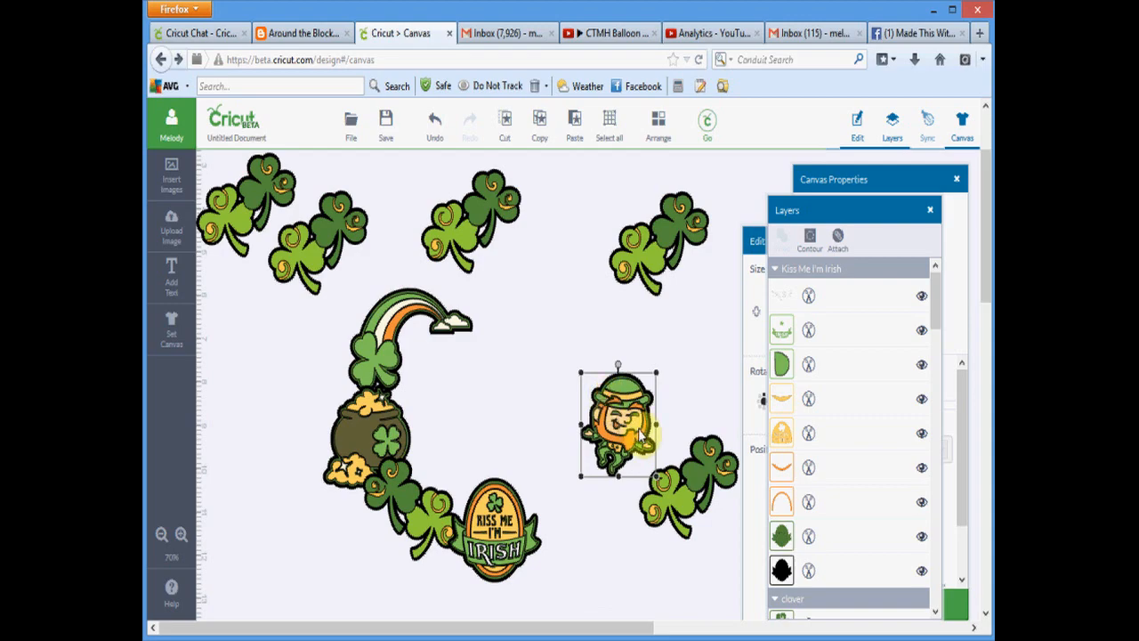
{"action": "left_click_drag", "start_coordinate": [680, 482], "coordinate": [572, 515]}
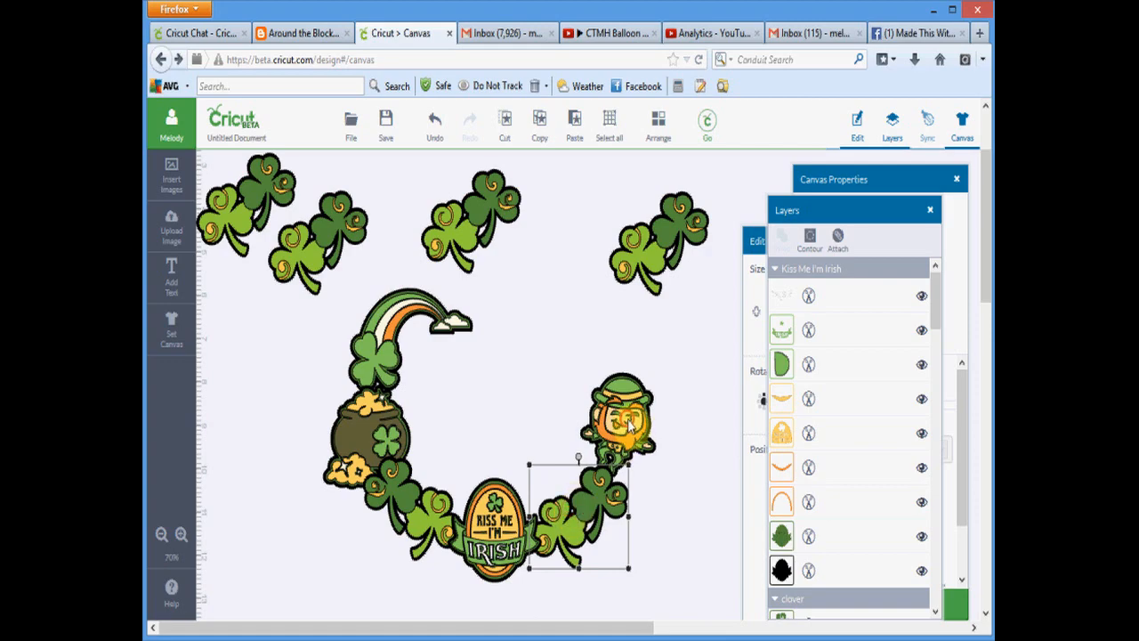
{"action": "left_click_drag", "start_coordinate": [628, 422], "coordinate": [643, 449]}
{"action": "right_click", "coordinate": [643, 450]}
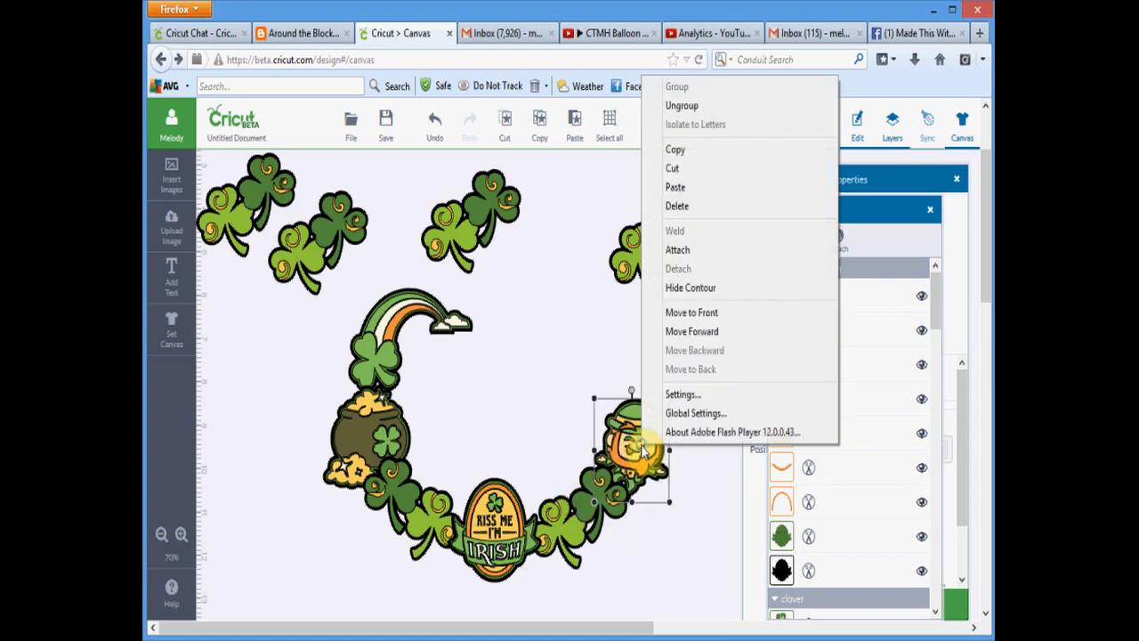
{"action": "left_click", "coordinate": [690, 312]}
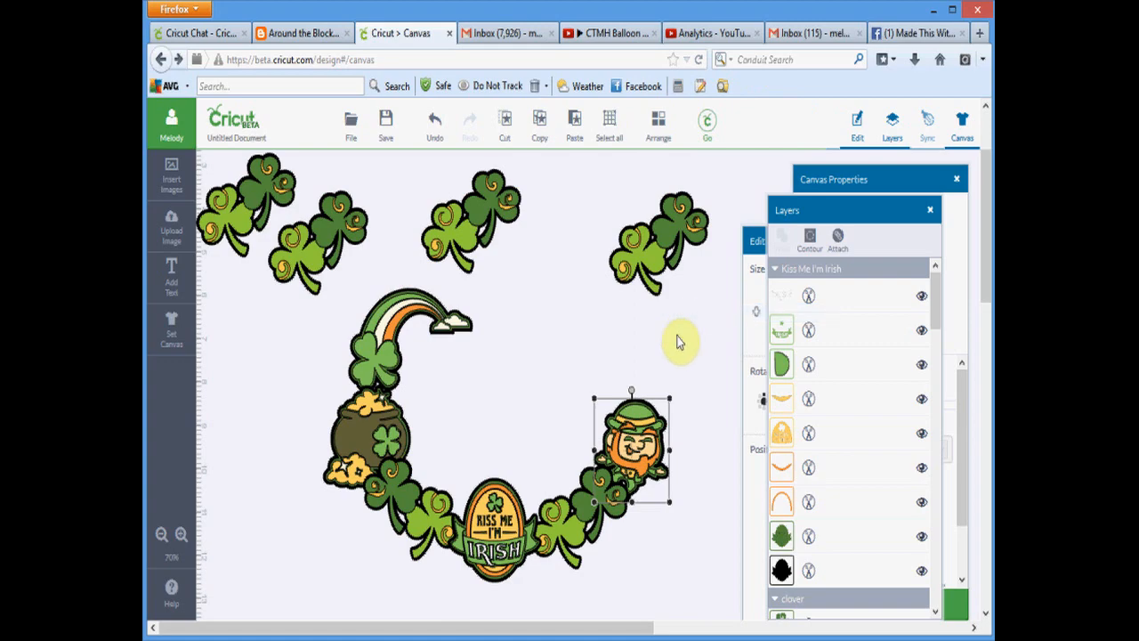
Rotate the upper-right clover pair clockwise and place it just above the leprechaun
{"action": "left_click", "coordinate": [641, 229]}
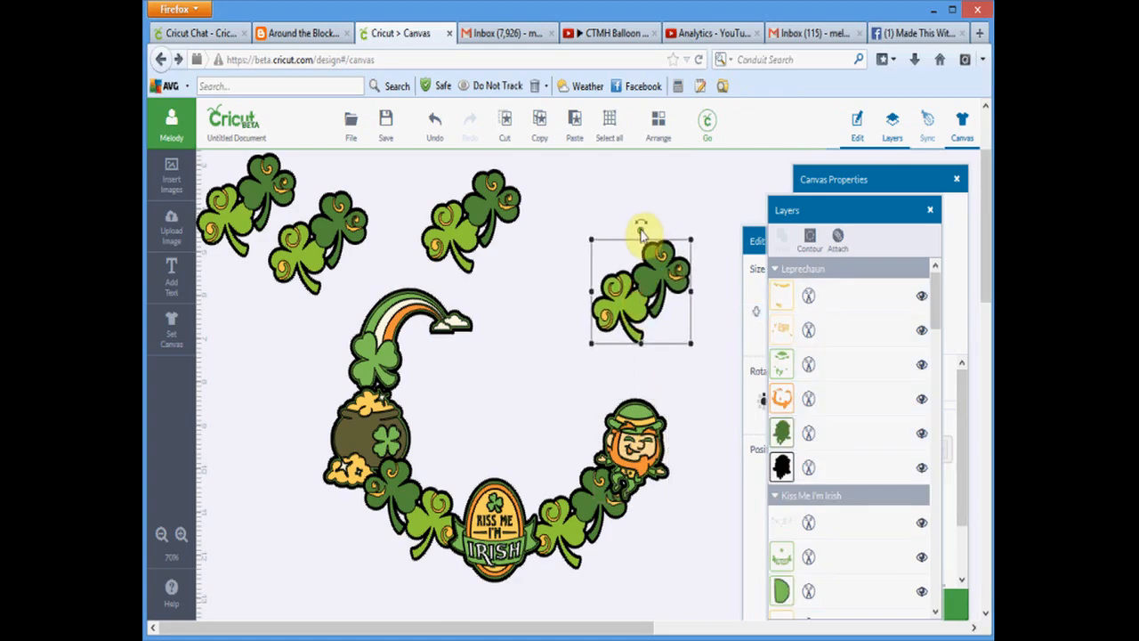
{"action": "left_click_drag", "start_coordinate": [690, 230], "coordinate": [686, 262]}
{"action": "left_click_drag", "start_coordinate": [646, 332], "coordinate": [637, 376]}
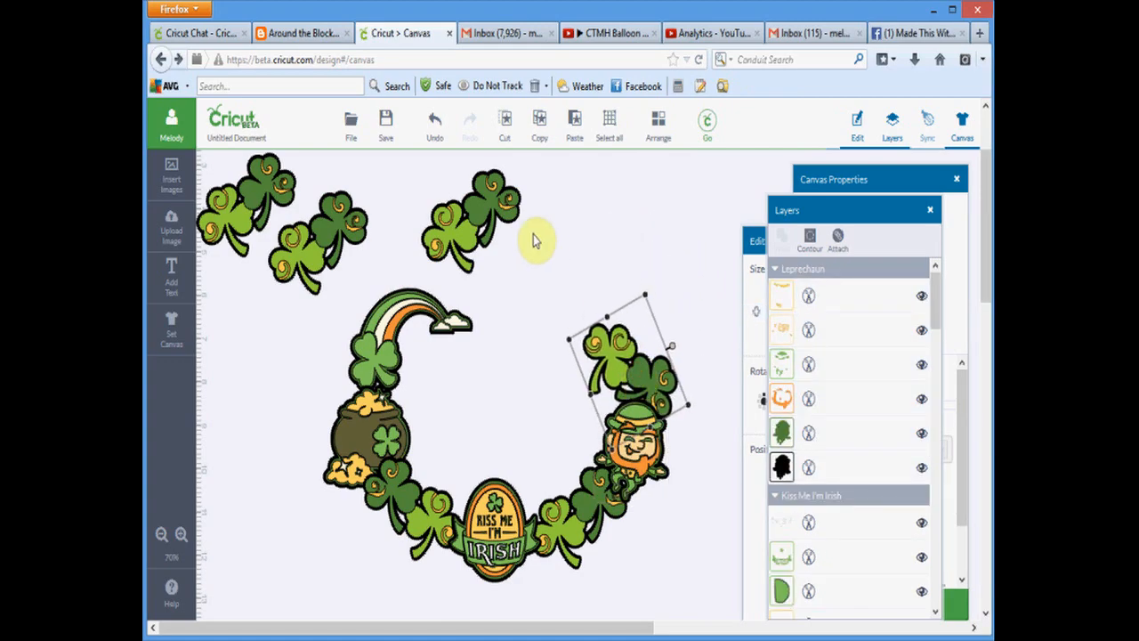
Place a clover pair above the rainbow, send it behind the rainbow and tilt it slightly clockwise
{"action": "left_click_drag", "start_coordinate": [505, 236], "coordinate": [474, 271]}
{"action": "right_click", "coordinate": [474, 271]}
{"action": "left_click", "coordinate": [470, 526]}
{"action": "right_click", "coordinate": [453, 255]}
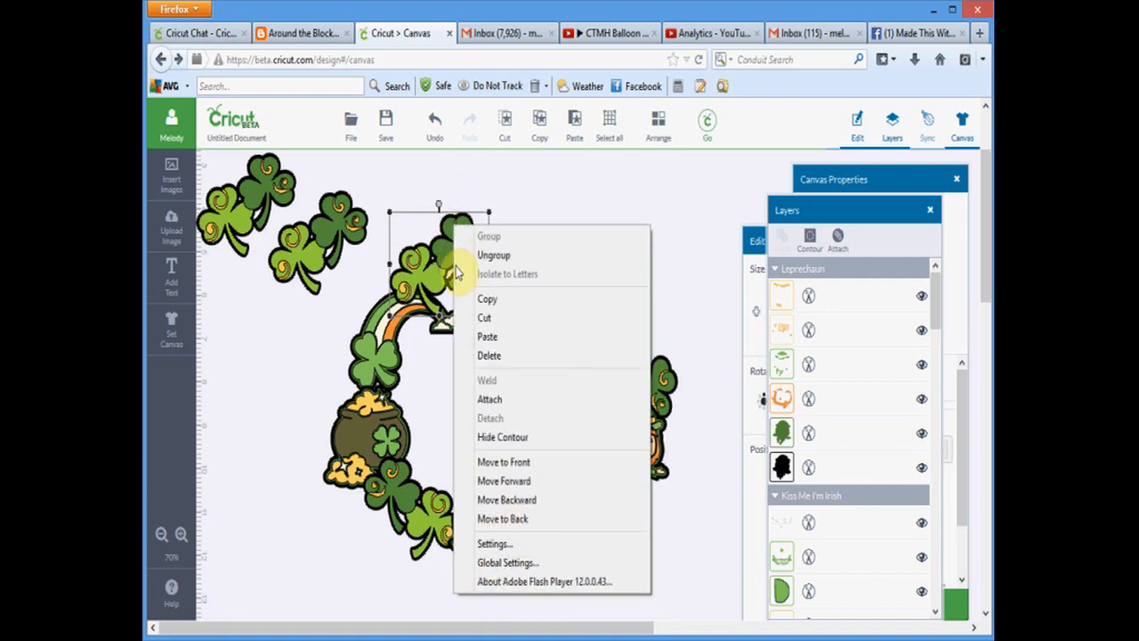
{"action": "left_click", "coordinate": [511, 495]}
{"action": "left_click_drag", "start_coordinate": [438, 205], "coordinate": [452, 208]}
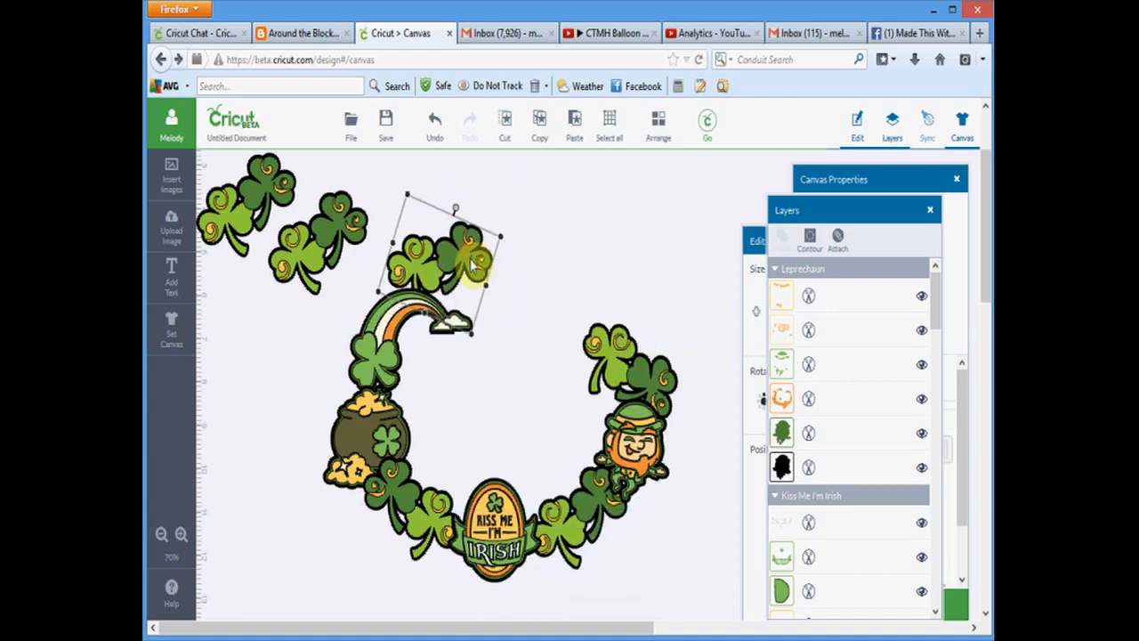
Continue the top of the wreath with the two remaining clover pairs, rotating them to follow the curve
{"action": "left_click_drag", "start_coordinate": [335, 201], "coordinate": [574, 218]}
{"action": "left_click", "coordinate": [445, 249]}
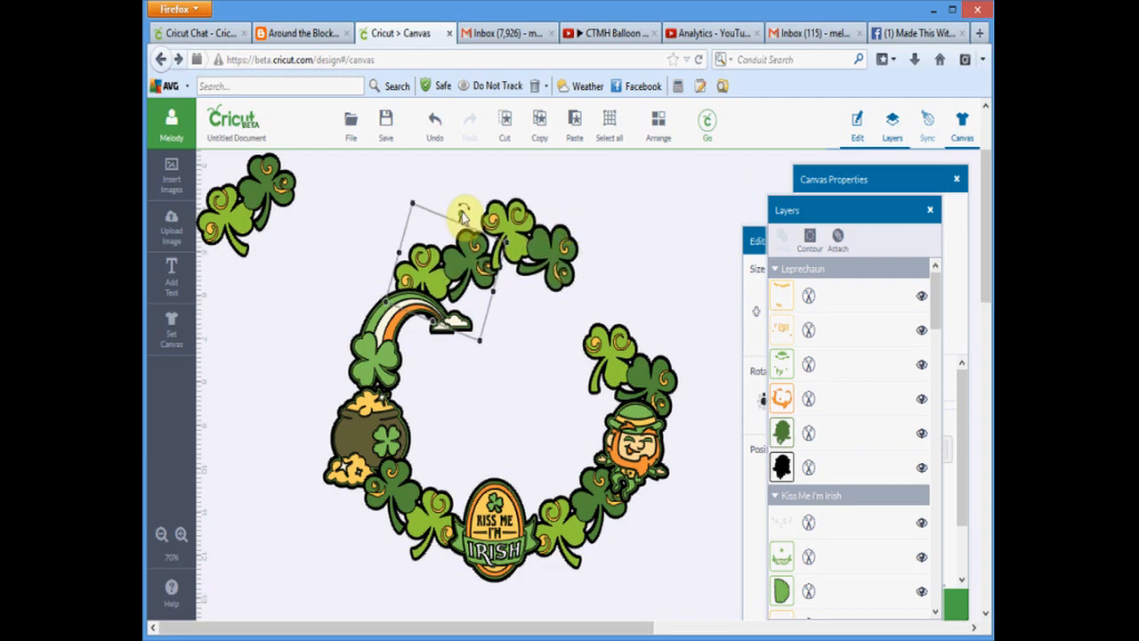
{"action": "left_click_drag", "start_coordinate": [453, 198], "coordinate": [440, 201]}
{"action": "left_click_drag", "start_coordinate": [509, 236], "coordinate": [503, 239]}
{"action": "left_click_drag", "start_coordinate": [279, 197], "coordinate": [657, 241]}
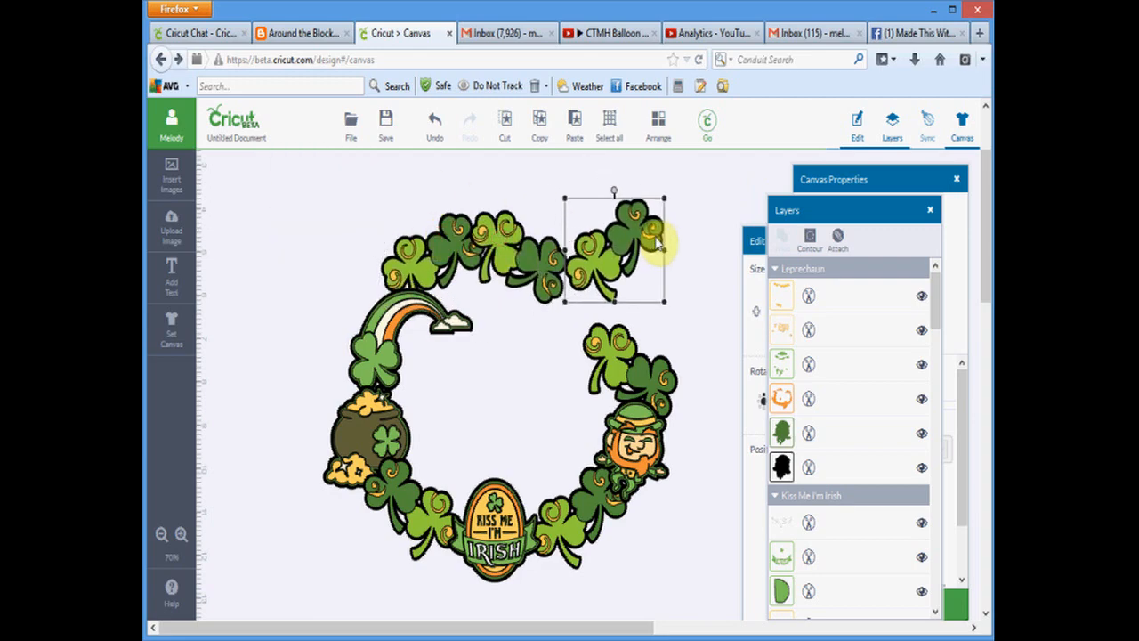
{"action": "left_click_drag", "start_coordinate": [613, 193], "coordinate": [661, 209]}
{"action": "right_click", "coordinate": [671, 195]}
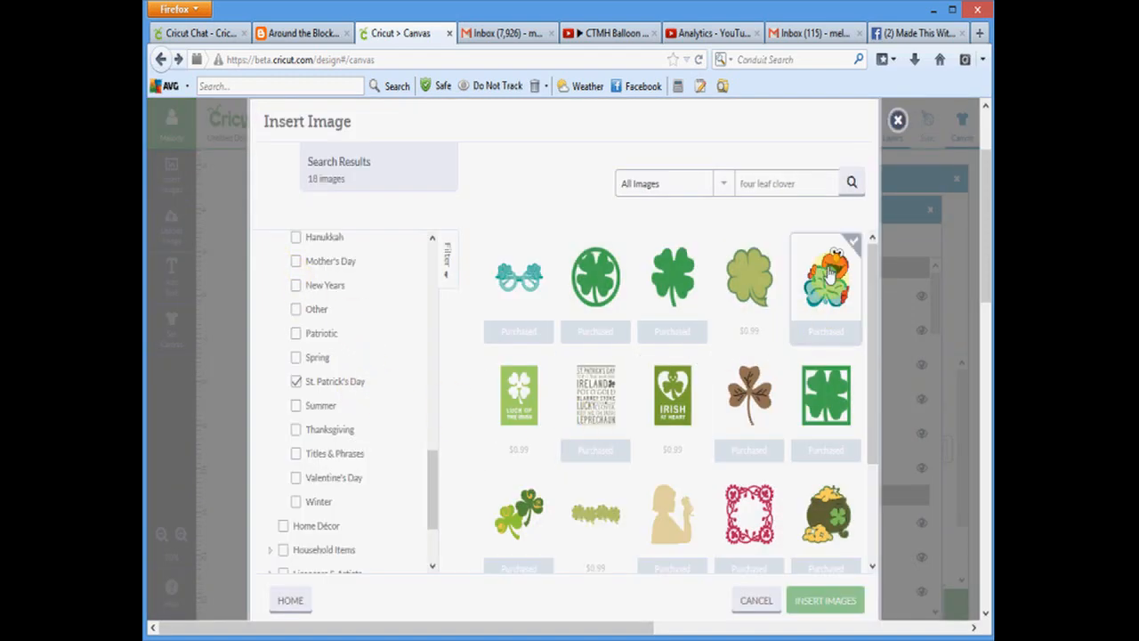
Clear the four leaf clover search, browse the St. Patrick's Day images and insert the Luck O' the Irish phrase
{"action": "left_click_drag", "start_coordinate": [801, 183], "coordinate": [689, 180]}
{"action": "key", "text": "BackSpace"}
{"action": "left_click", "coordinate": [851, 184]}
{"action": "scroll", "coordinate": [867, 327], "scroll_direction": "down", "scroll_amount": 5}
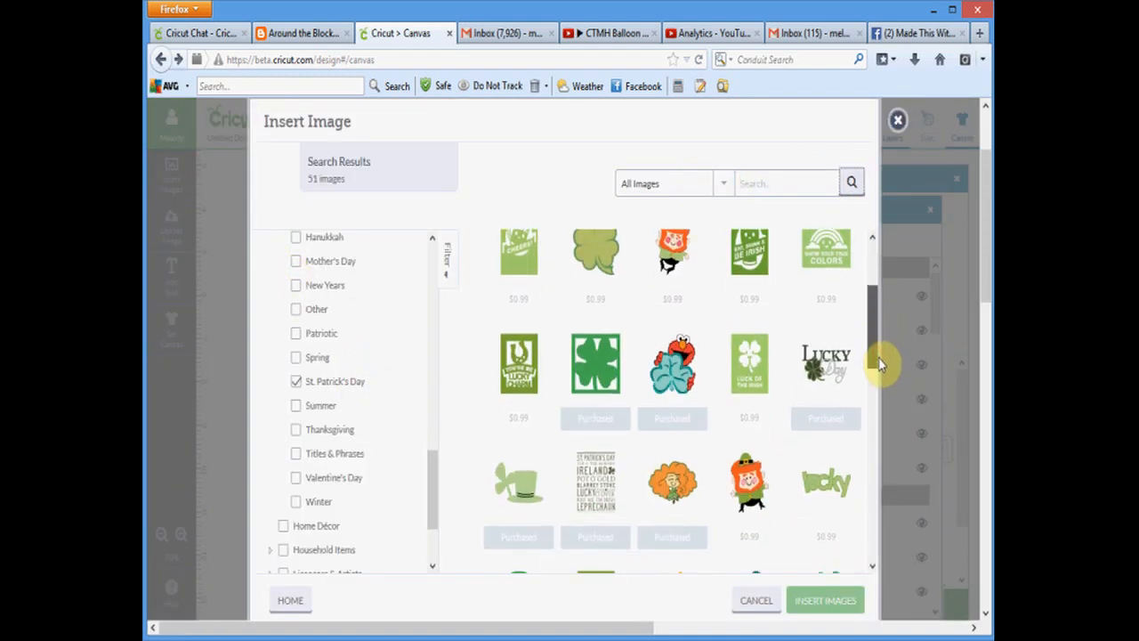
{"action": "left_click_drag", "start_coordinate": [879, 427], "coordinate": [598, 498]}
{"action": "mouse_move", "coordinate": [605, 516]}
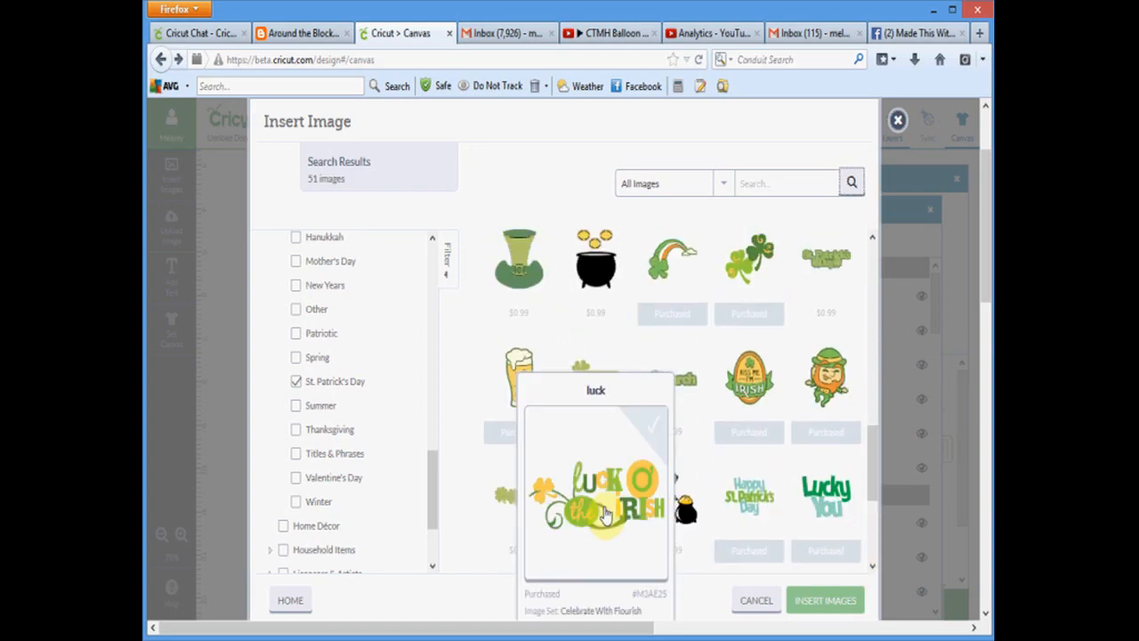
{"action": "left_click", "coordinate": [605, 514]}
{"action": "left_click", "coordinate": [826, 600]}
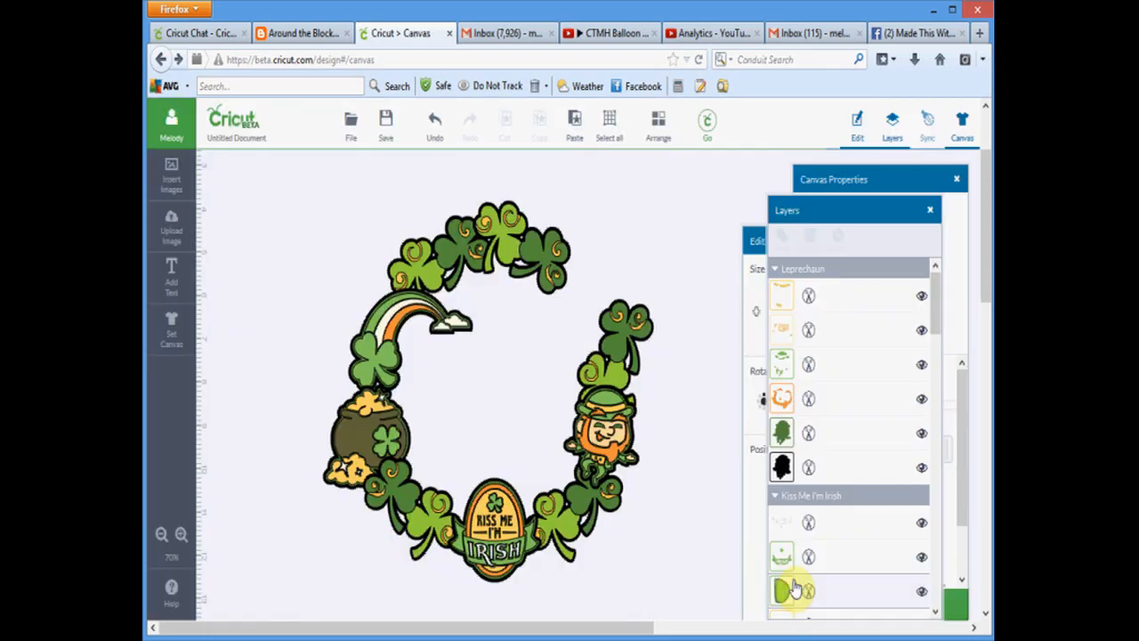
Center the Luck O' the Irish phrase inside the wreath and show its hidden black background layer
{"action": "left_click_drag", "start_coordinate": [440, 335], "coordinate": [489, 368]}
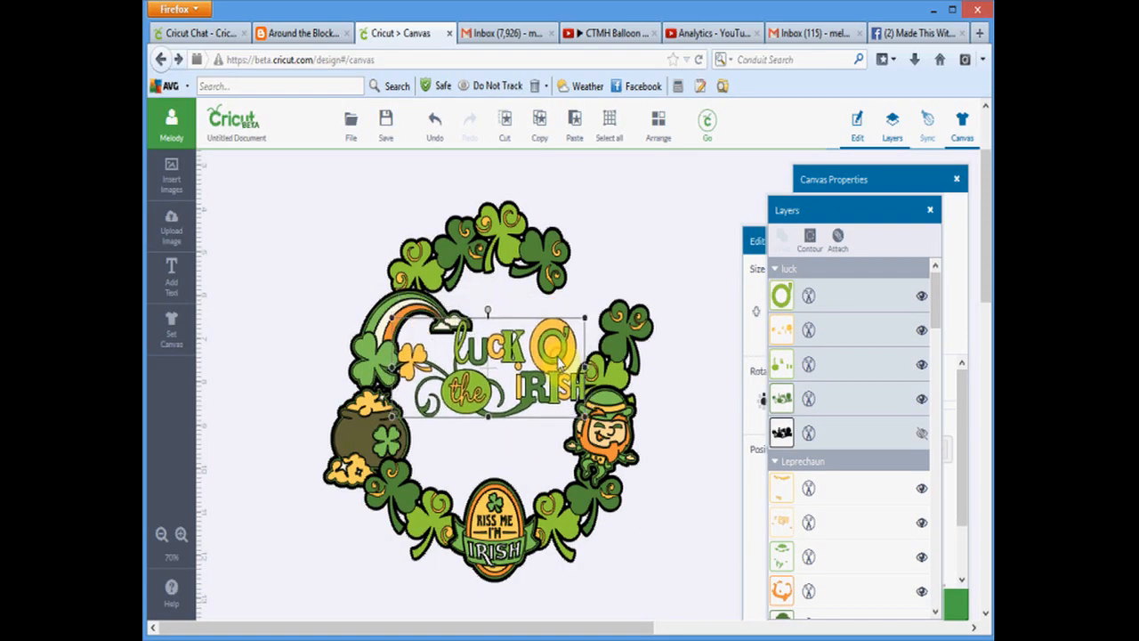
{"action": "left_click", "coordinate": [922, 433]}
Move the leprechaun to the wreath's upper-right gap and place the extra tilted clover pair outside its lower-right side
{"action": "left_click_drag", "start_coordinate": [606, 427], "coordinate": [593, 286]}
{"action": "left_click", "coordinate": [618, 405]}
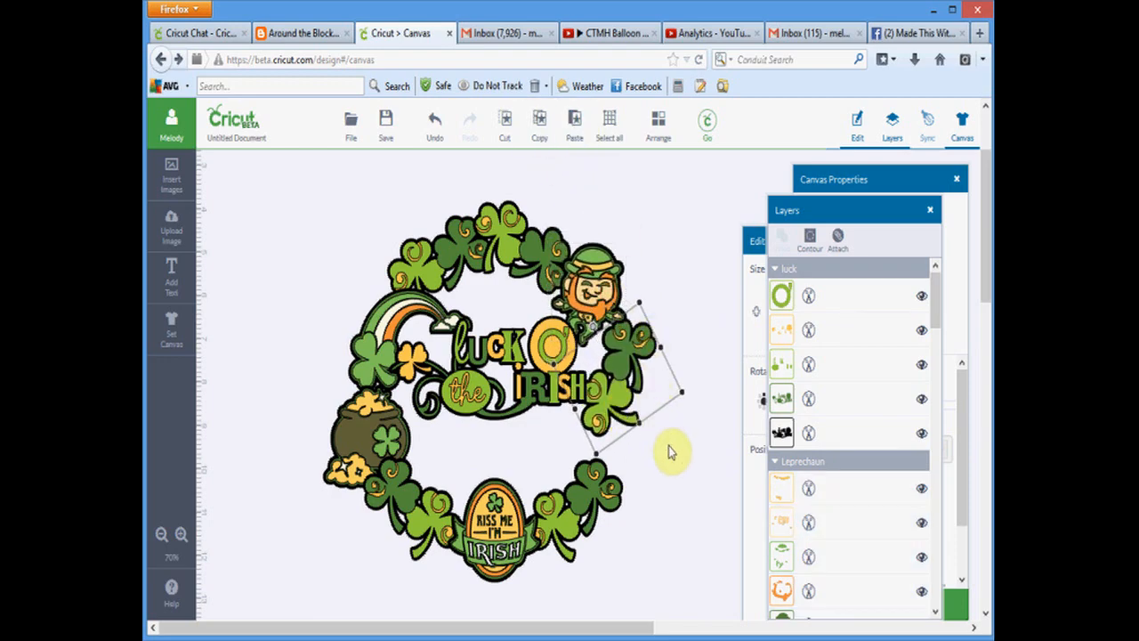
{"action": "mouse_move", "coordinate": [669, 451]}
{"action": "left_mouse_down"}
{"action": "mouse_move", "coordinate": [646, 454]}
{"action": "mouse_move", "coordinate": [703, 451]}
{"action": "mouse_move", "coordinate": [676, 463]}
{"action": "mouse_move", "coordinate": [694, 458]}
{"action": "mouse_move", "coordinate": [661, 448]}
{"action": "left_mouse_up"}
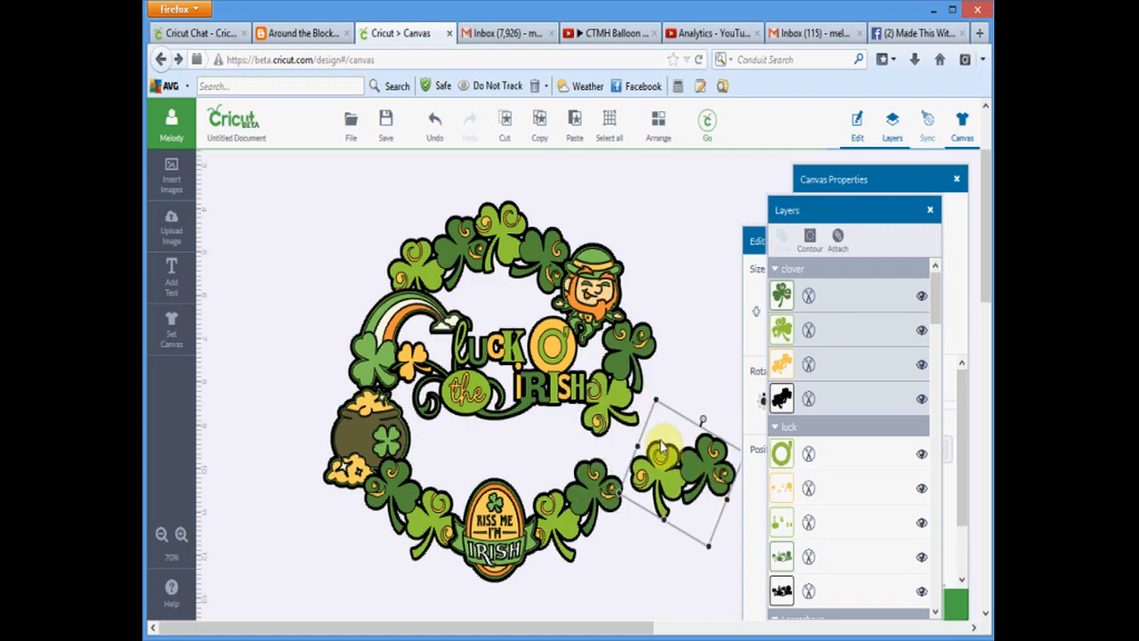
Search the image sets for "critter" with the St. Patrick's Day filter on and open the Create A Critter 2 set
{"action": "left_click", "coordinate": [171, 178]}
{"action": "mouse_move", "coordinate": [537, 418]}
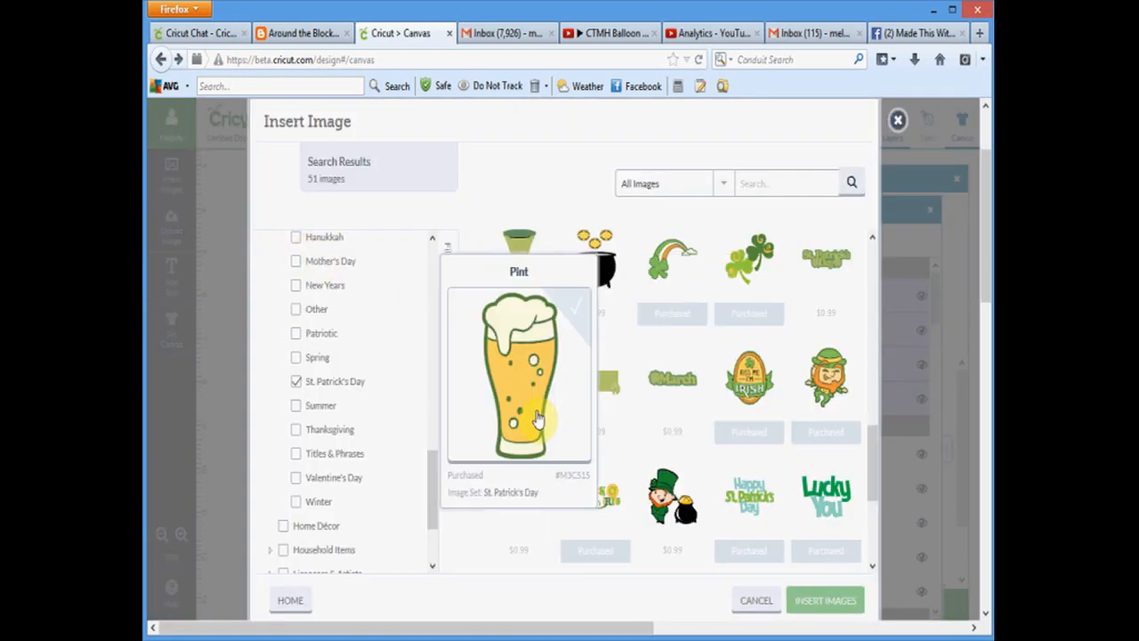
{"action": "left_click_drag", "start_coordinate": [865, 434], "coordinate": [834, 252]}
{"action": "left_click", "coordinate": [667, 184]}
{"action": "left_click", "coordinate": [674, 237]}
{"action": "left_click", "coordinate": [759, 183]}
{"action": "type", "text": "cri"}
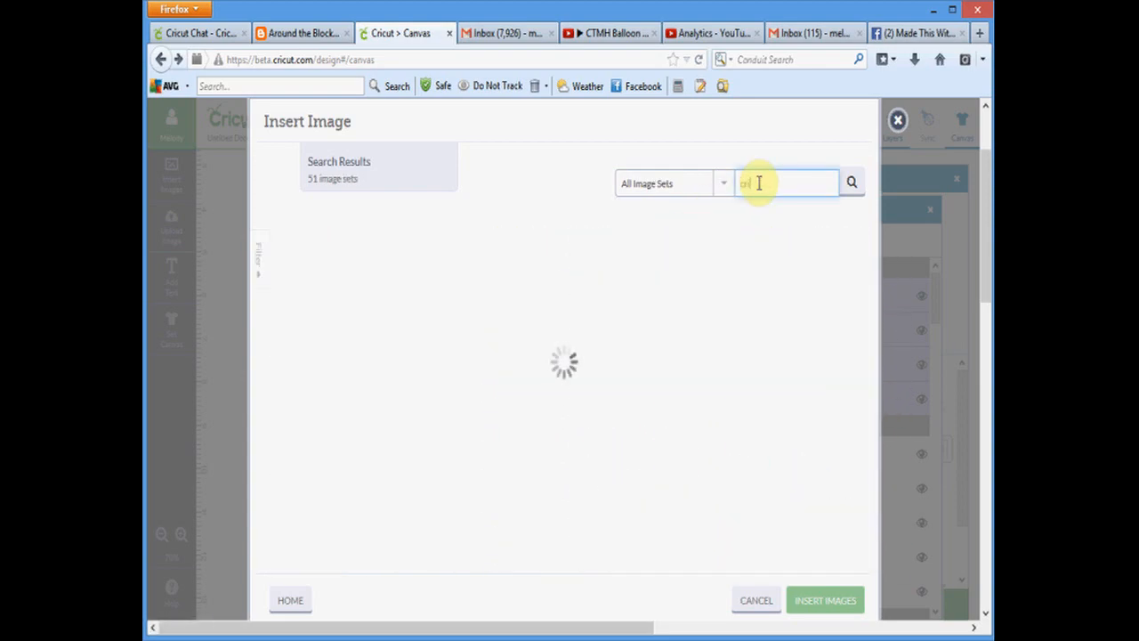
{"action": "type", "text": "cket"}
{"action": "left_click", "coordinate": [845, 183]}
{"action": "left_click", "coordinate": [338, 300]}
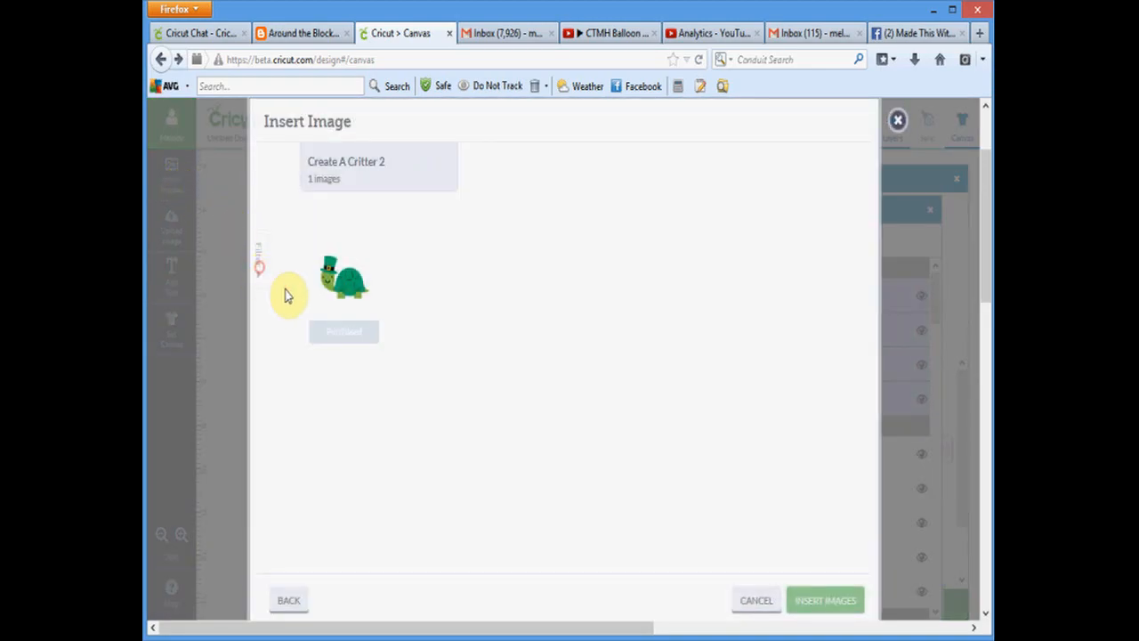
{"action": "left_click", "coordinate": [290, 602]}
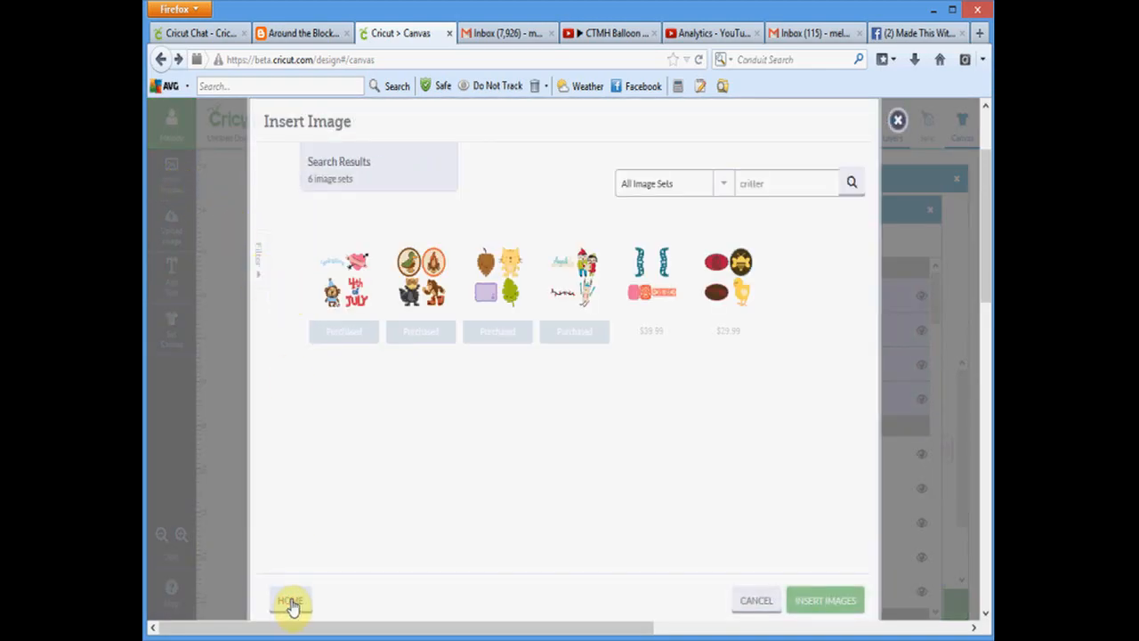
Reset the image library, search the image sets for "critter" and insert the smiling clover image from Create A Critter 2
{"action": "left_click", "coordinate": [290, 602]}
{"action": "left_click_drag", "start_coordinate": [432, 338], "coordinate": [437, 306]}
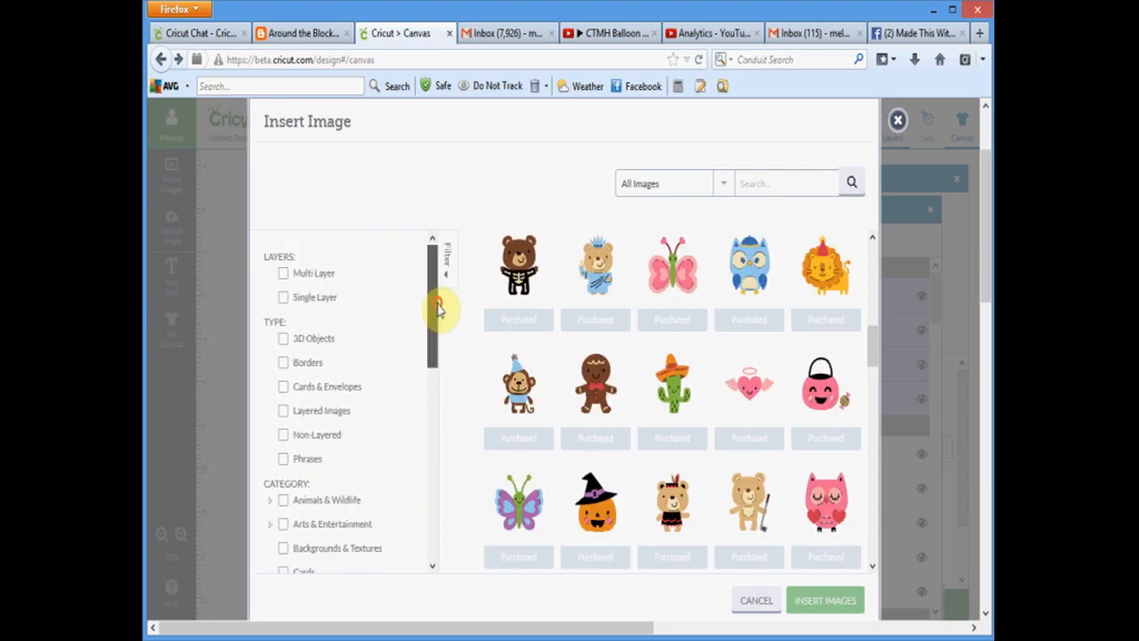
{"action": "left_click", "coordinate": [673, 183]}
{"action": "left_click", "coordinate": [661, 281]}
{"action": "left_click", "coordinate": [762, 183]}
{"action": "type", "text": "critter"}
{"action": "left_click", "coordinate": [426, 302]}
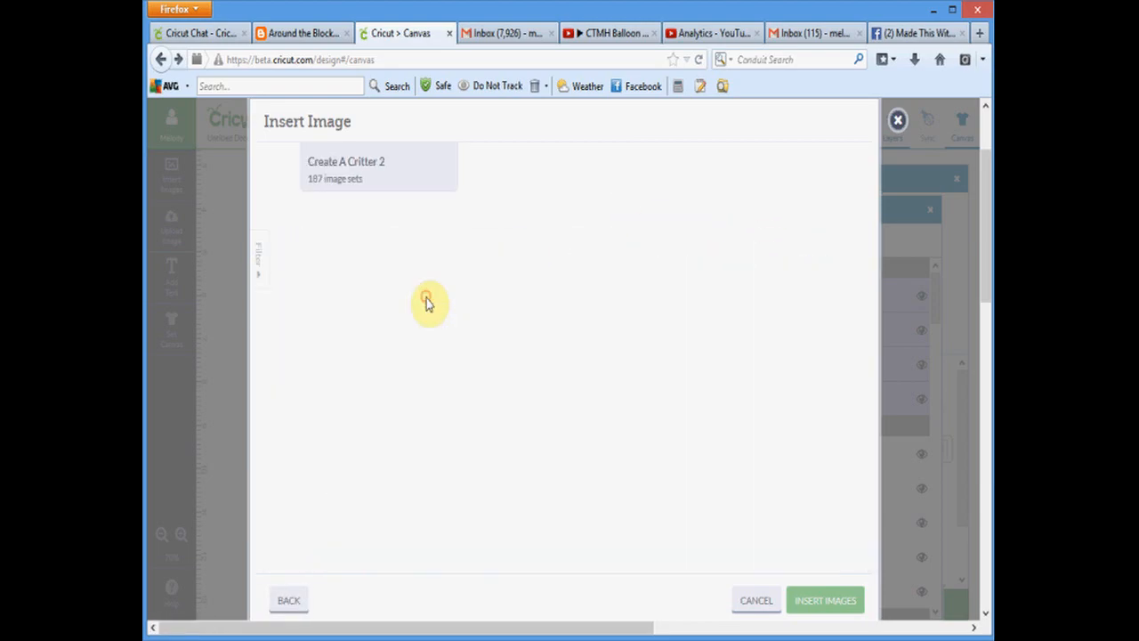
{"action": "left_click_drag", "start_coordinate": [875, 267], "coordinate": [872, 436]}
{"action": "left_click", "coordinate": [814, 599]}
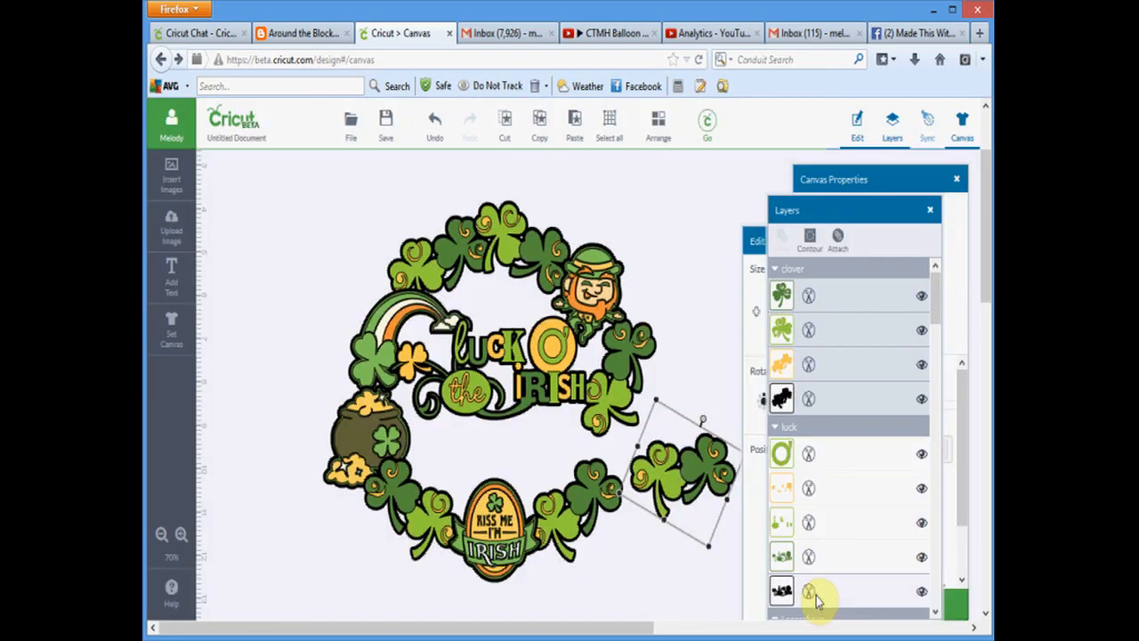
Move the smiling clover image outside the wreath's upper left, ungroup it and pull the green layer off the black clover
{"action": "left_click_drag", "start_coordinate": [443, 340], "coordinate": [329, 233]}
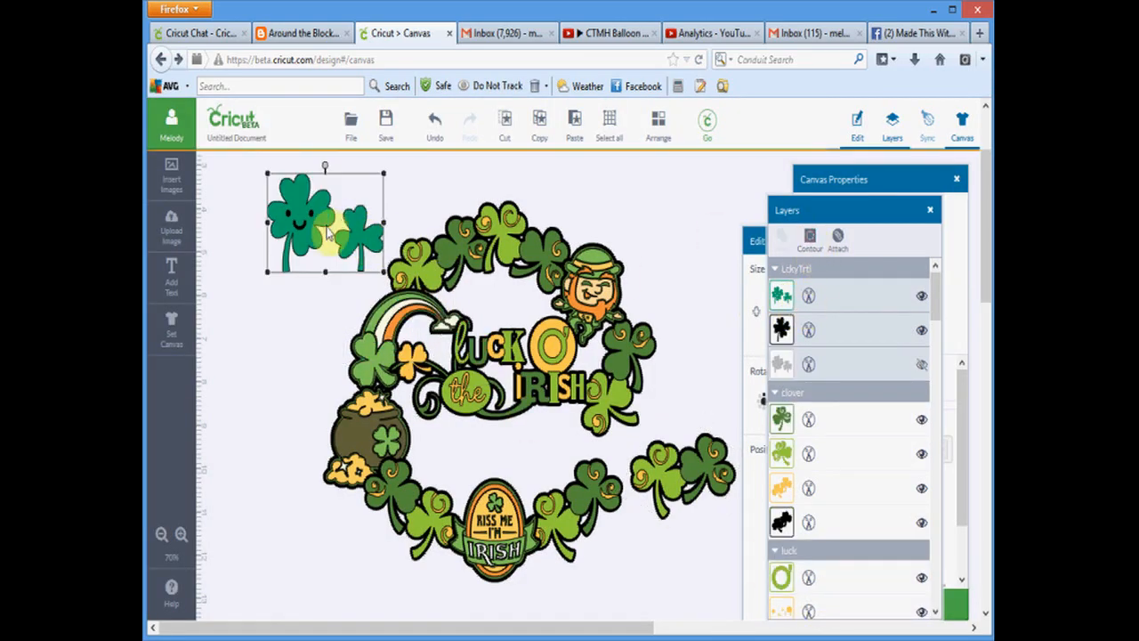
{"action": "right_click", "coordinate": [313, 214]}
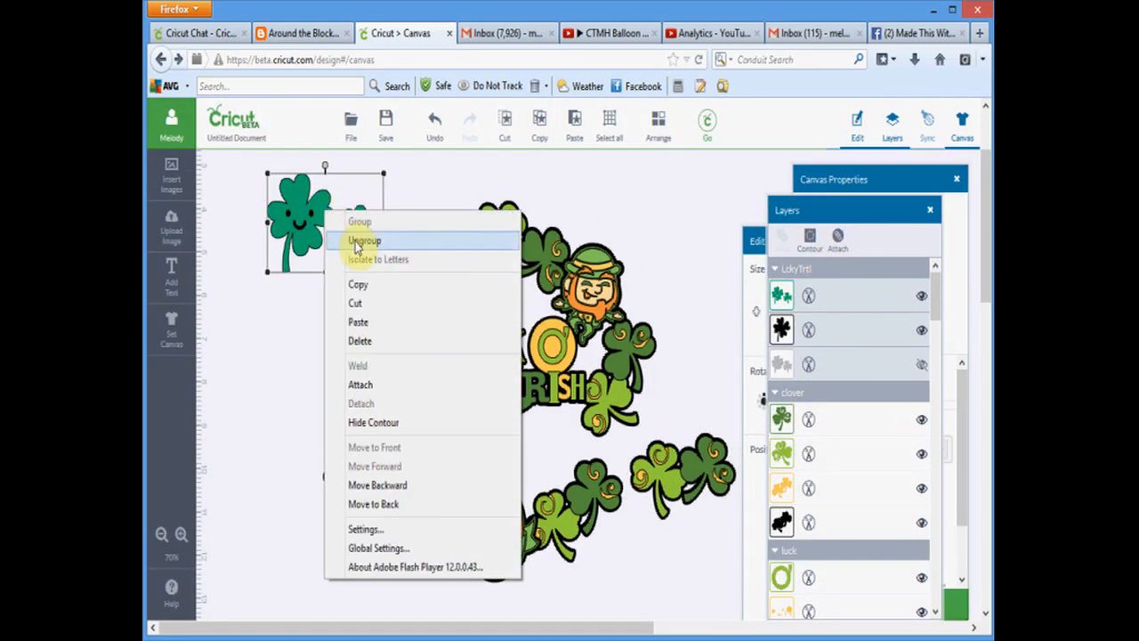
{"action": "left_click", "coordinate": [300, 297]}
{"action": "left_click_drag", "start_coordinate": [310, 209], "coordinate": [262, 300]}
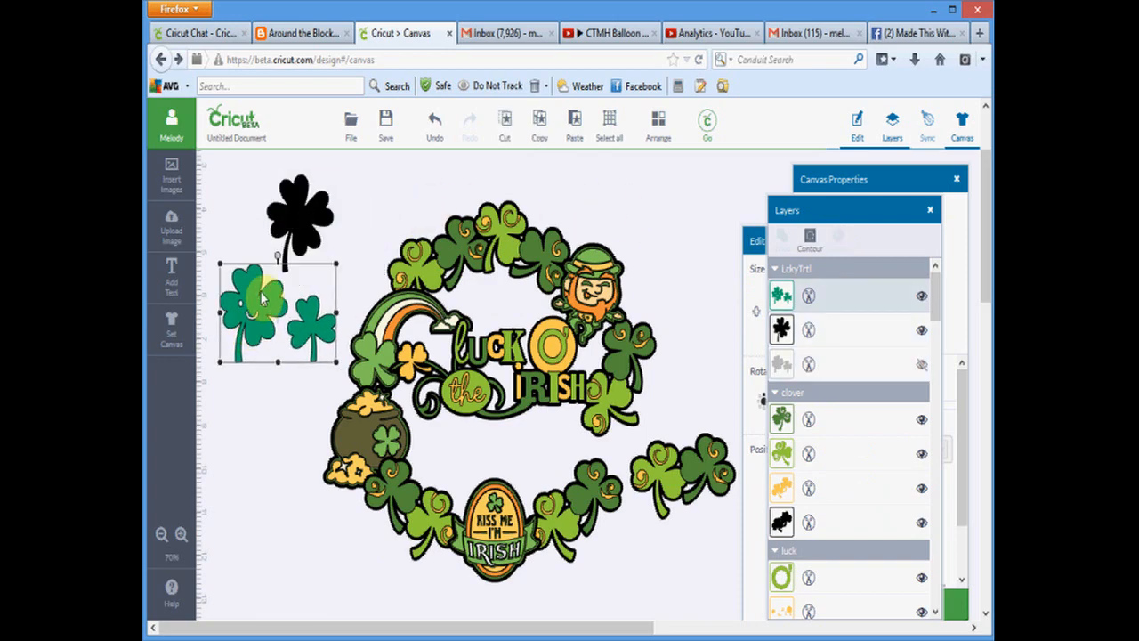
Hide the face and small clover contours of the green layer and move the large green clover back over the black one
{"action": "left_click", "coordinate": [793, 242]}
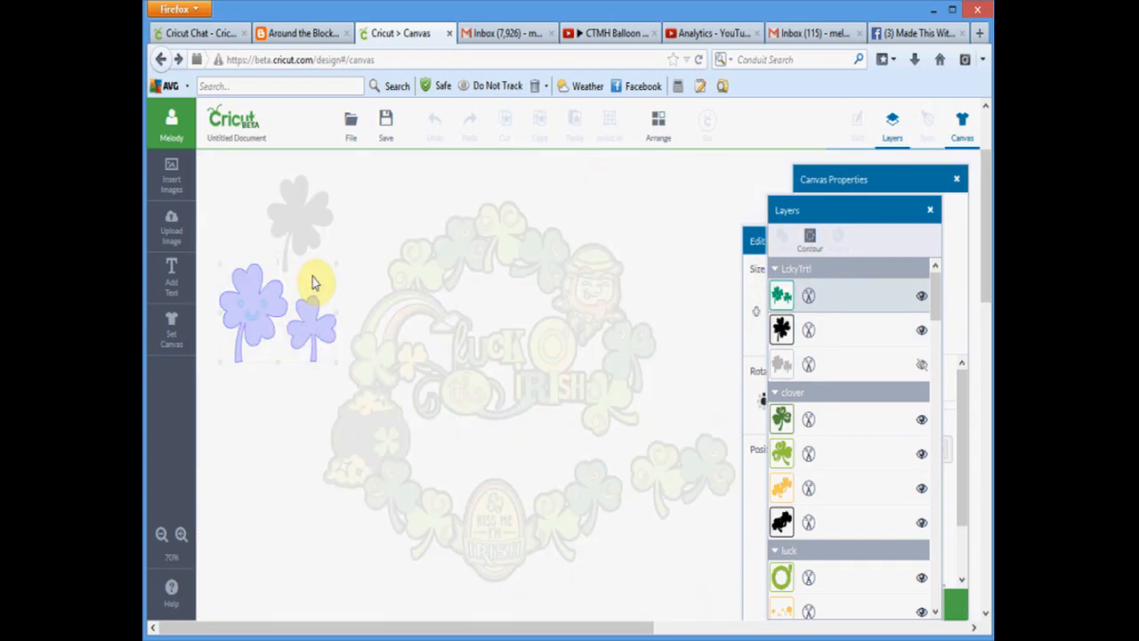
{"action": "left_click", "coordinate": [312, 283]}
{"action": "left_click_drag", "start_coordinate": [311, 283], "coordinate": [307, 222]}
{"action": "left_click", "coordinate": [330, 183]}
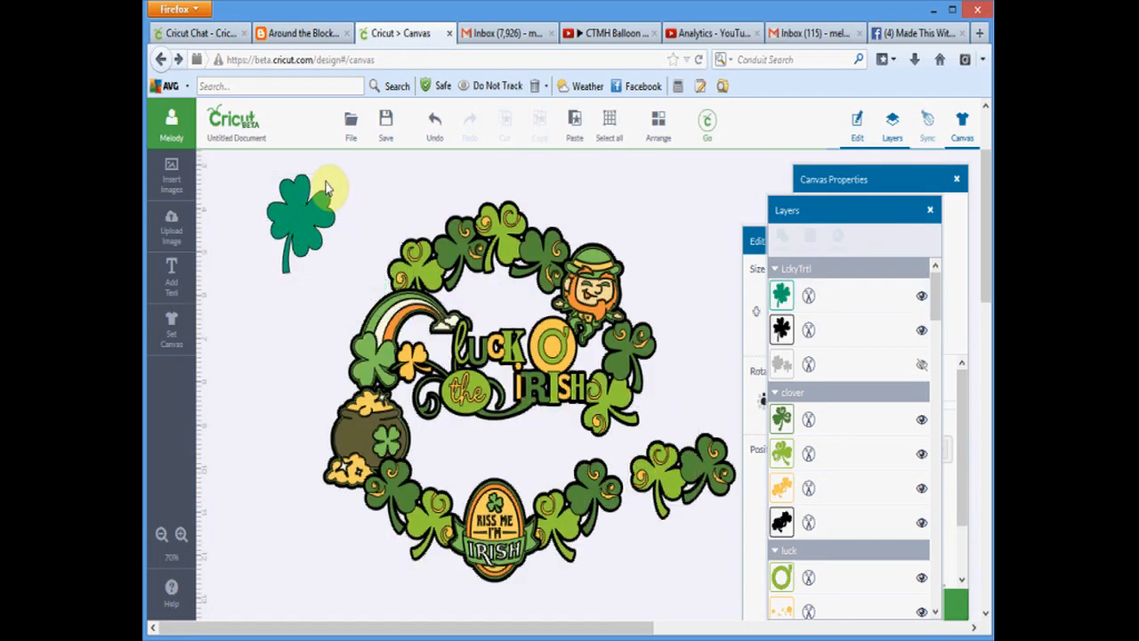
Enlarge the black clover slightly, center the green clover over it and group the two layers
{"action": "left_click", "coordinate": [313, 208]}
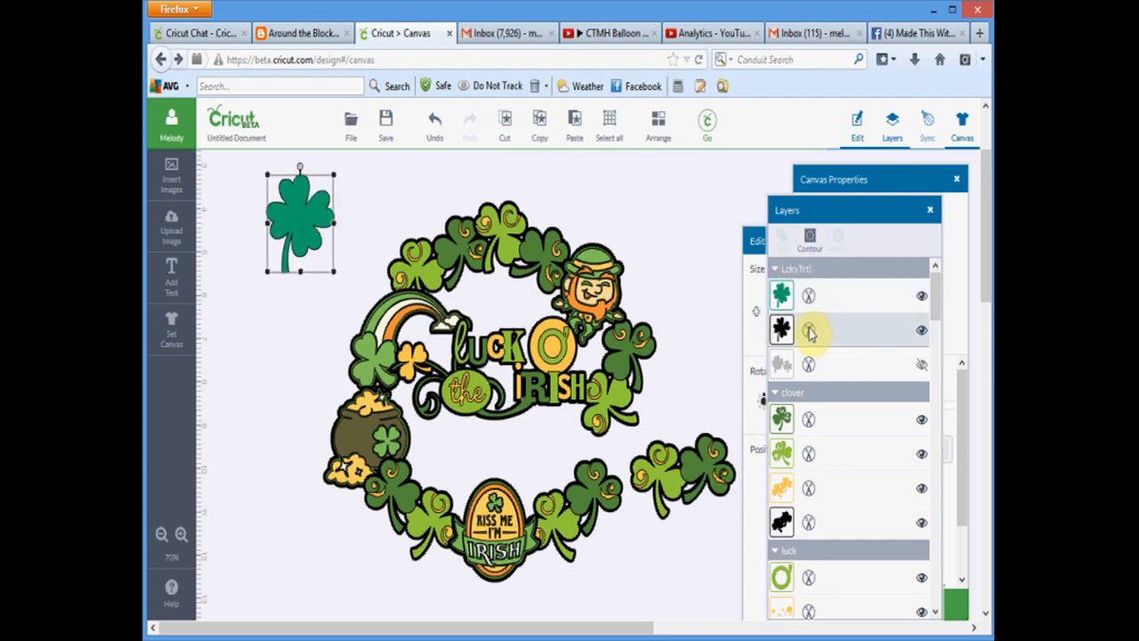
{"action": "left_click_drag", "start_coordinate": [308, 208], "coordinate": [331, 220]}
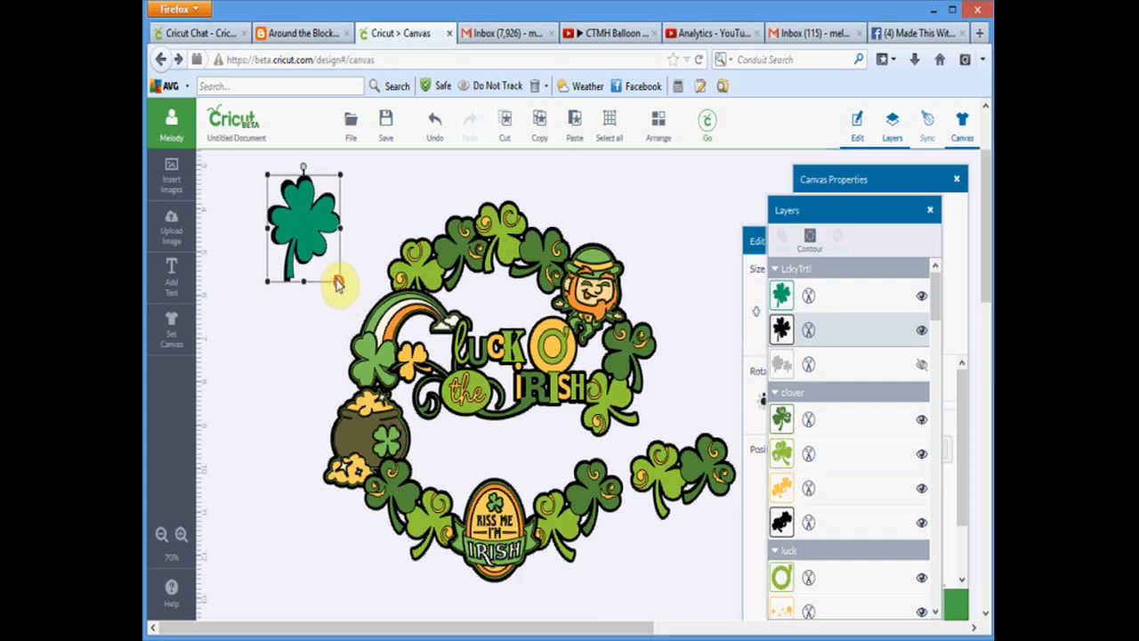
{"action": "left_click", "coordinate": [315, 235]}
{"action": "left_click_drag", "start_coordinate": [316, 191], "coordinate": [289, 216]}
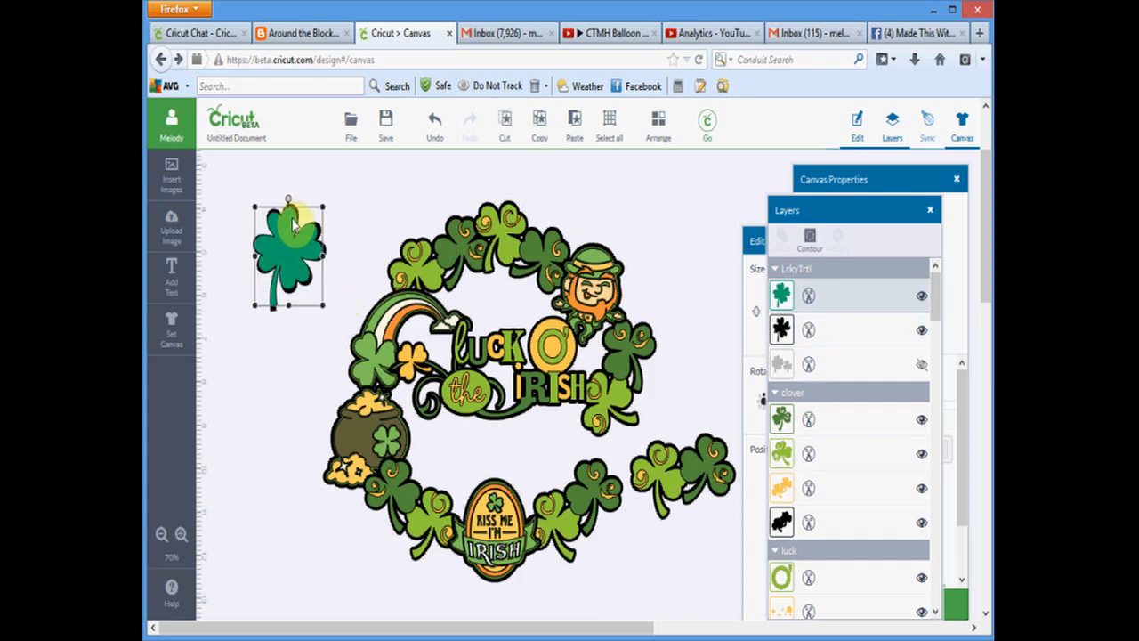
{"action": "right_click", "coordinate": [293, 219]}
{"action": "left_click", "coordinate": [834, 302]}
{"action": "right_click", "coordinate": [293, 214]}
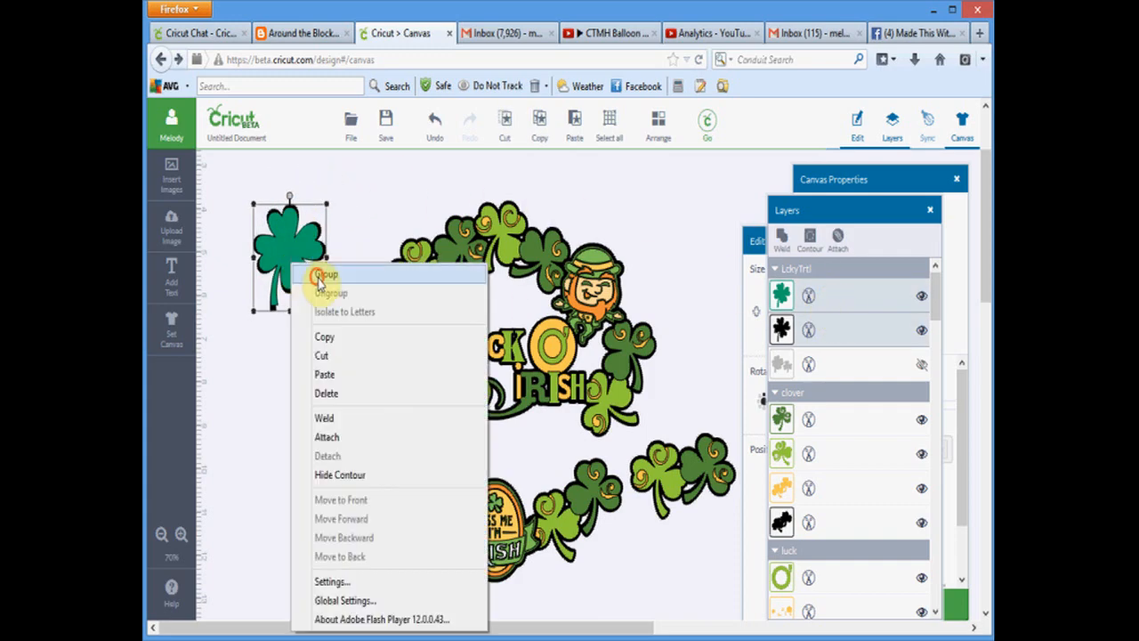
{"action": "left_click", "coordinate": [232, 401]}
Move the clover group into the wreath's right-hand gap and delete the spare clover pair beside it
{"action": "left_click_drag", "start_coordinate": [289, 254], "coordinate": [621, 445]}
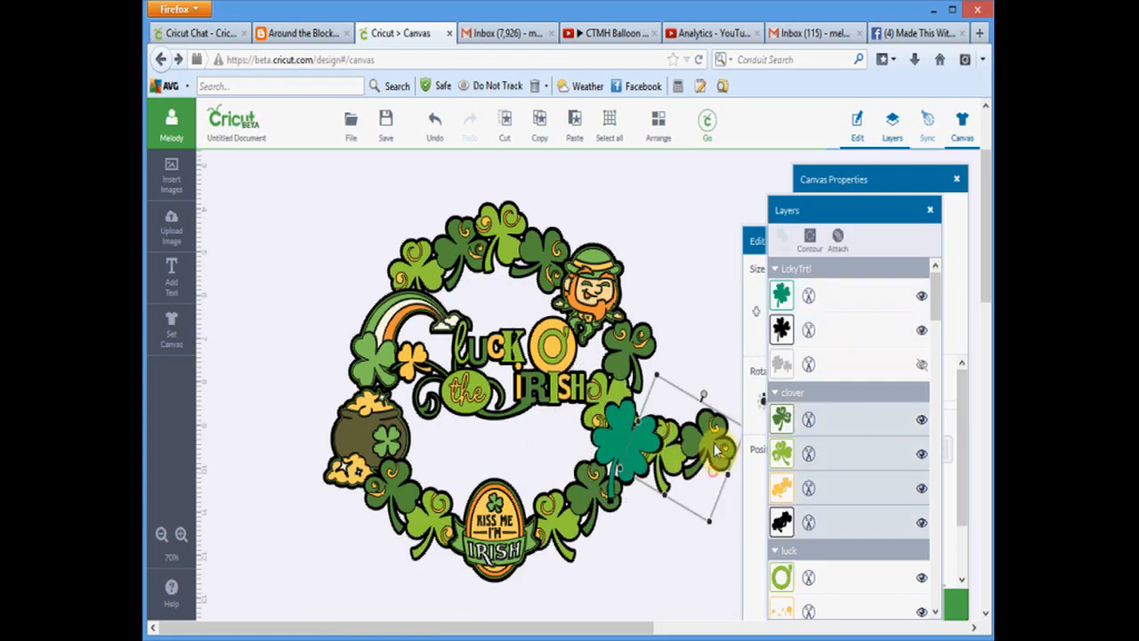
{"action": "right_click", "coordinate": [678, 475]}
{"action": "left_click", "coordinate": [752, 305]}
{"action": "left_click", "coordinate": [703, 417]}
Try an orange fill on the top layer of the large clover
{"action": "left_click", "coordinate": [782, 298]}
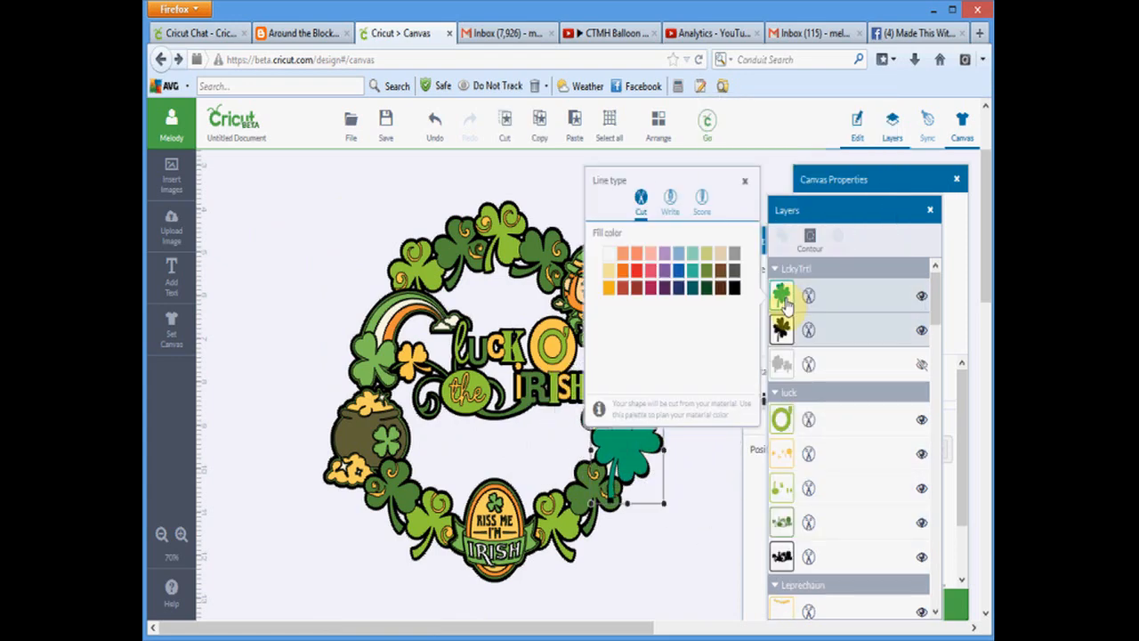
{"action": "left_click", "coordinate": [608, 287]}
{"action": "left_click", "coordinate": [721, 471]}
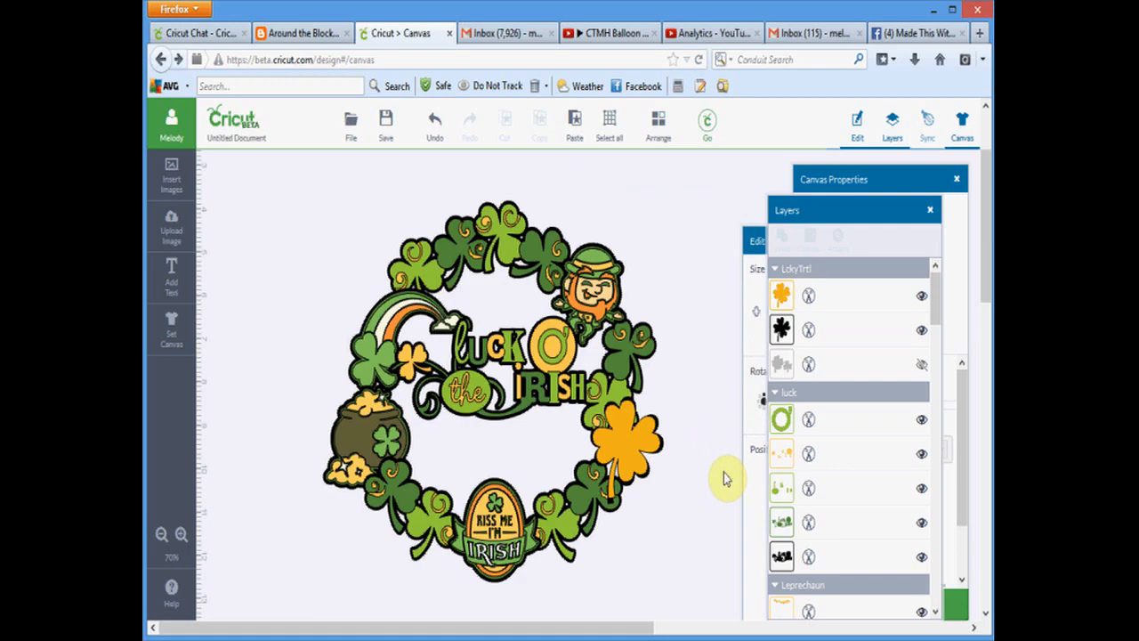
{"action": "left_click", "coordinate": [782, 296]}
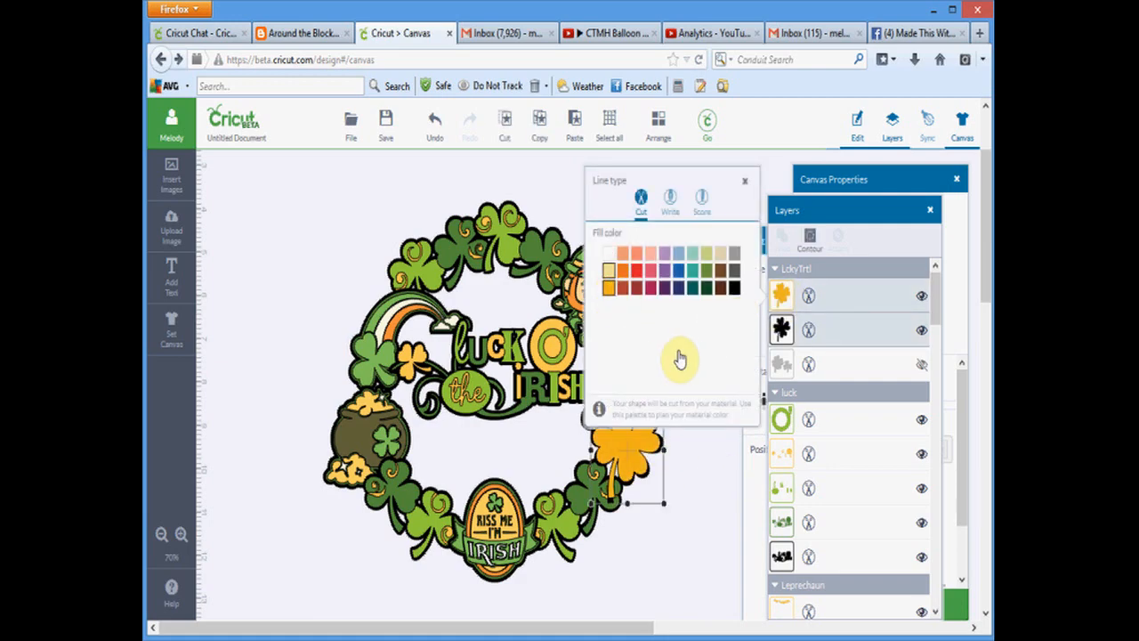
{"action": "left_click", "coordinate": [725, 475]}
Mirror the large clover horizontally and rotate it to 211° in the wreath's gap
{"action": "left_click", "coordinate": [645, 449]}
{"action": "left_click", "coordinate": [857, 124]}
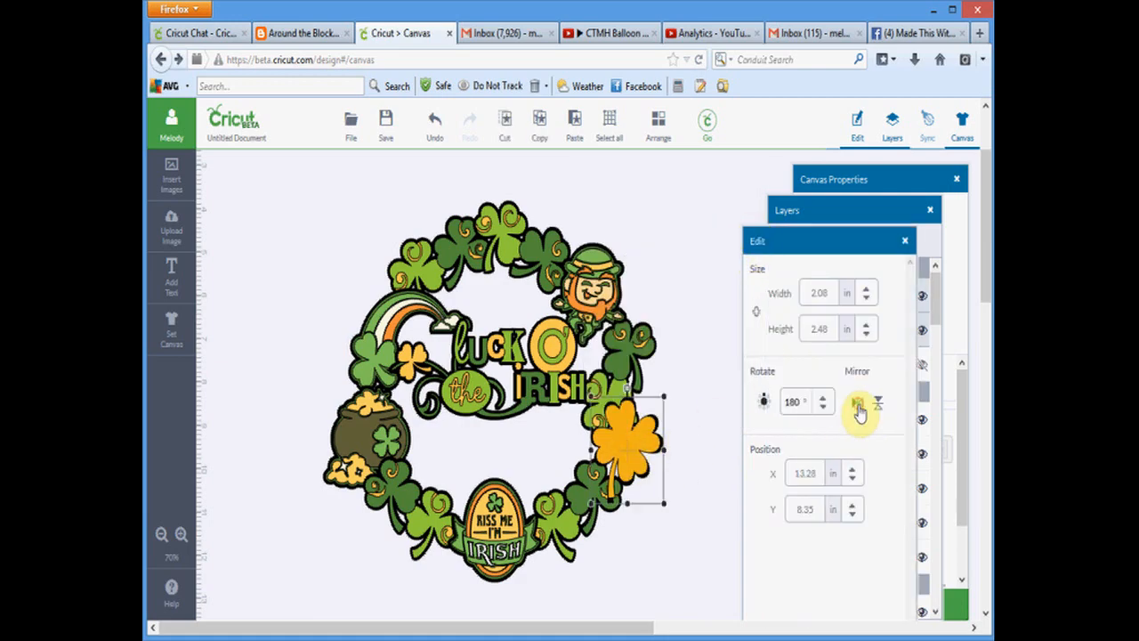
{"action": "left_click", "coordinate": [857, 402]}
{"action": "left_click_drag", "start_coordinate": [592, 503], "coordinate": [570, 477]}
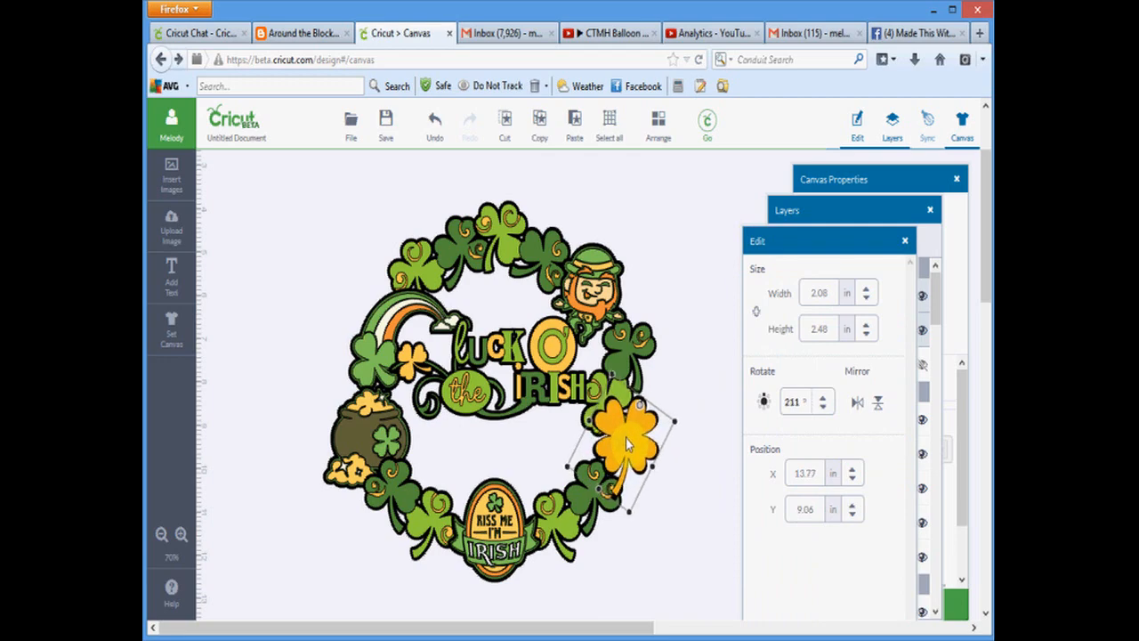
{"action": "left_click", "coordinate": [685, 477]}
Fill the large clover's top layer with dark green and show the hidden grey two-clover layer
{"action": "left_click", "coordinate": [682, 419]}
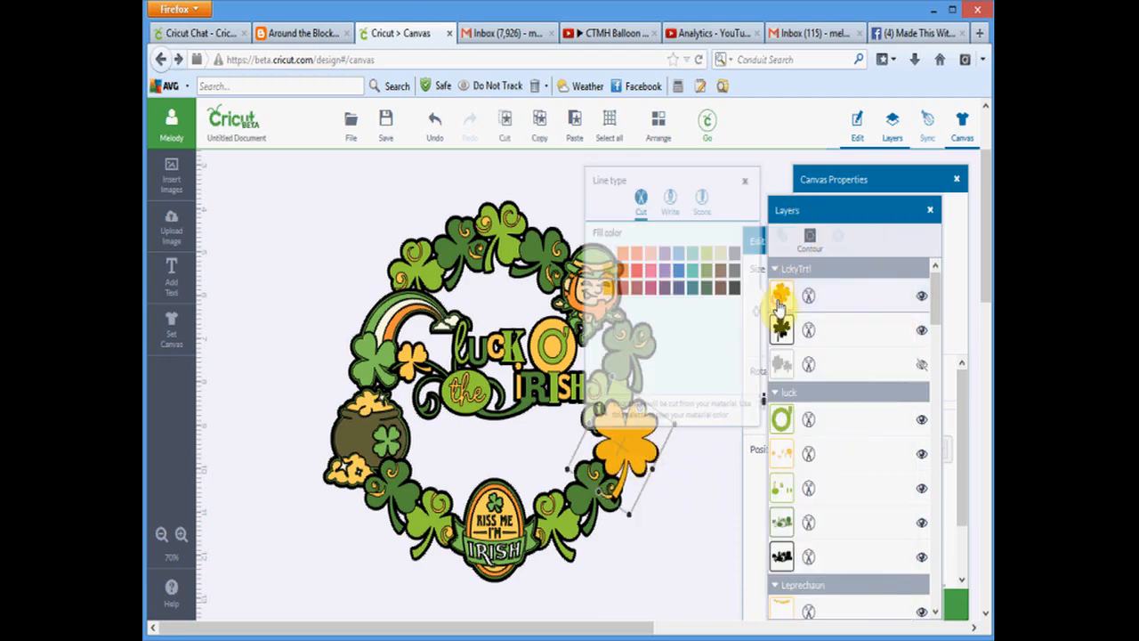
{"action": "left_click", "coordinate": [658, 294]}
{"action": "left_click", "coordinate": [922, 367]}
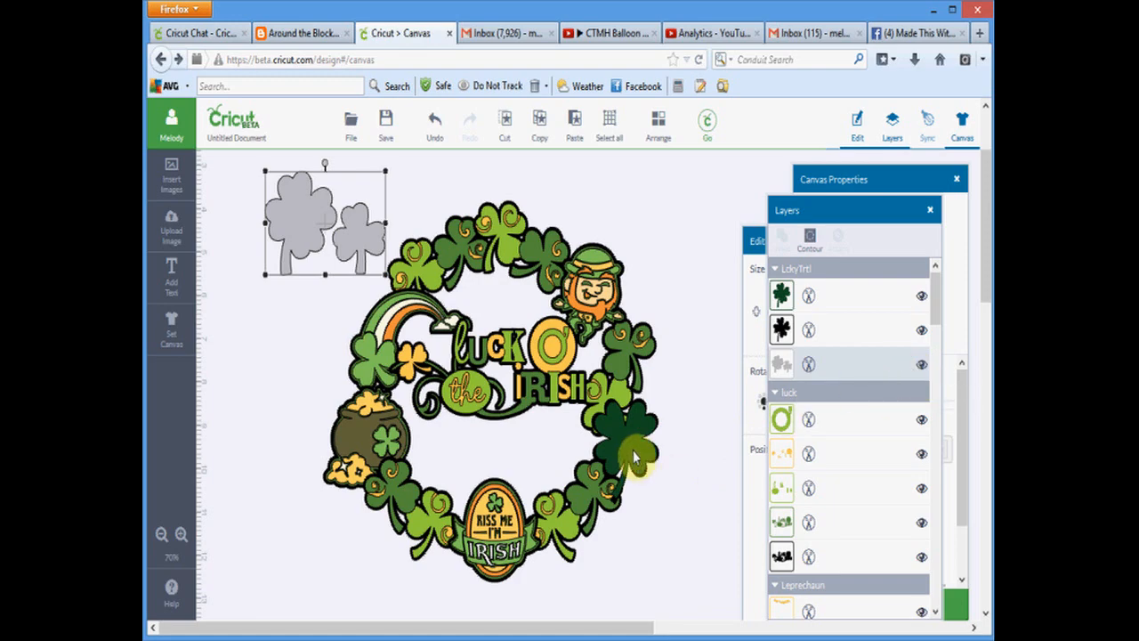
Move the large clover outside the wreath's left side, ungroup it and delete its black layer
{"action": "left_click_drag", "start_coordinate": [628, 445], "coordinate": [279, 329]}
{"action": "right_click", "coordinate": [283, 290]}
{"action": "left_click", "coordinate": [282, 337]}
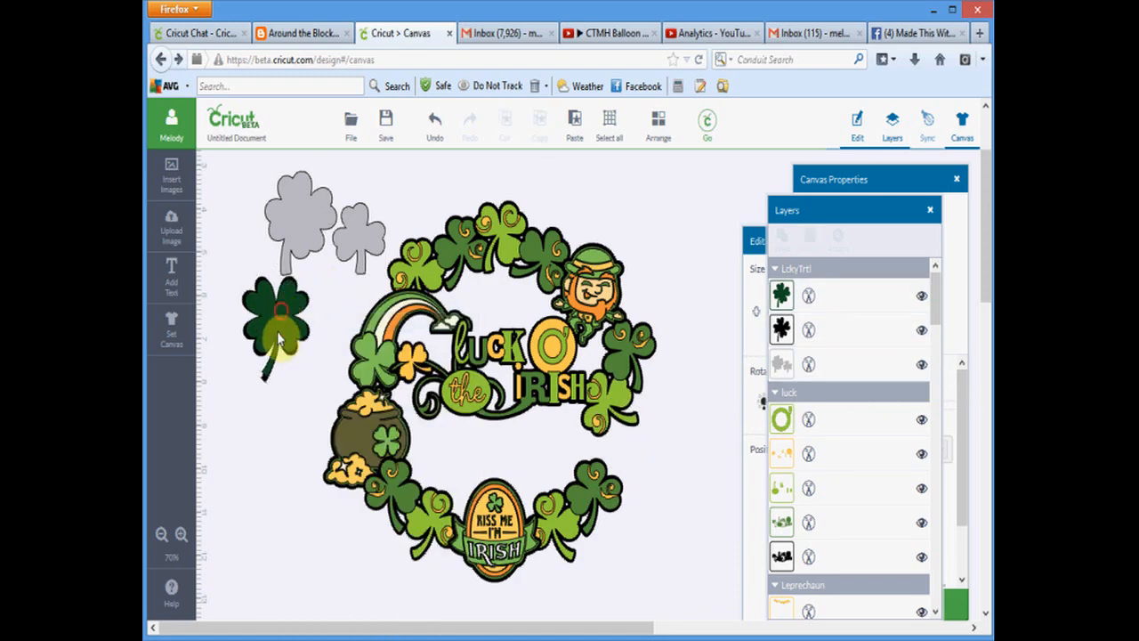
{"action": "right_click", "coordinate": [302, 287]}
{"action": "left_click", "coordinate": [356, 363]}
Fill the grey two-clover layer with black
{"action": "left_click", "coordinate": [305, 216]}
{"action": "left_click", "coordinate": [808, 330]}
{"action": "left_click", "coordinate": [734, 322]}
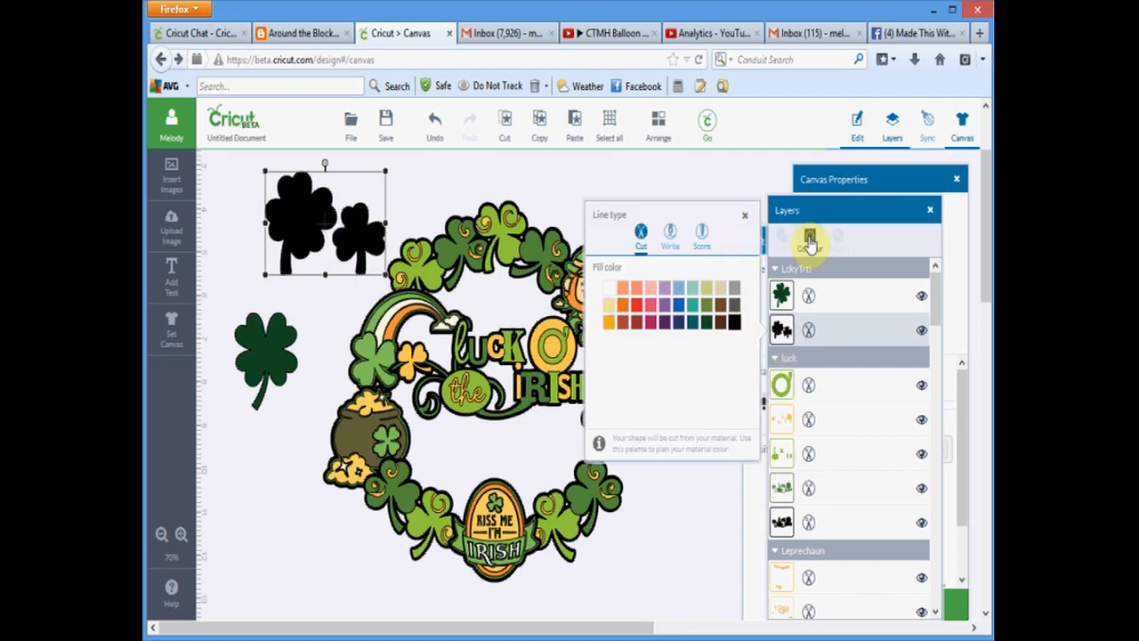
Hide the black layer's small clover, fit the large one behind the dark green clover and place both in the wreath's gap
{"action": "left_click_drag", "start_coordinate": [324, 165], "coordinate": [303, 280]}
{"action": "left_click_drag", "start_coordinate": [265, 356], "coordinate": [630, 447]}
{"action": "left_click", "coordinate": [805, 212]}
{"action": "left_click", "coordinate": [828, 281]}
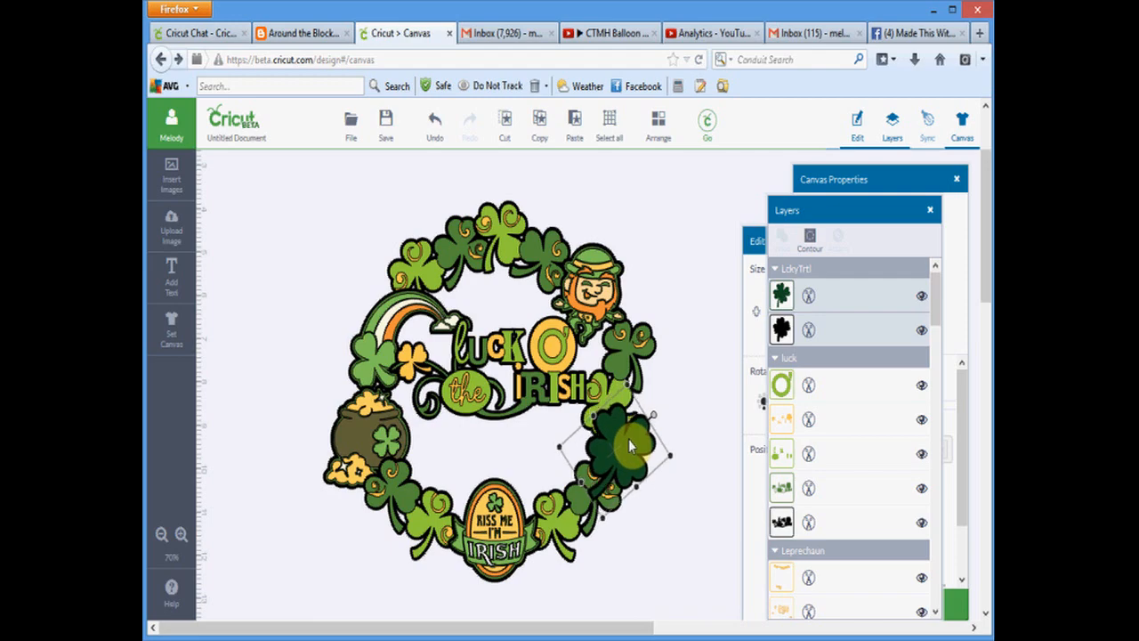
Open Color Sync and merge the light green shapes into a single light green row
{"action": "left_click", "coordinate": [927, 124]}
{"action": "left_click_drag", "start_coordinate": [910, 465], "coordinate": [903, 574]}
{"action": "left_click_drag", "start_coordinate": [808, 443], "coordinate": [798, 481]}
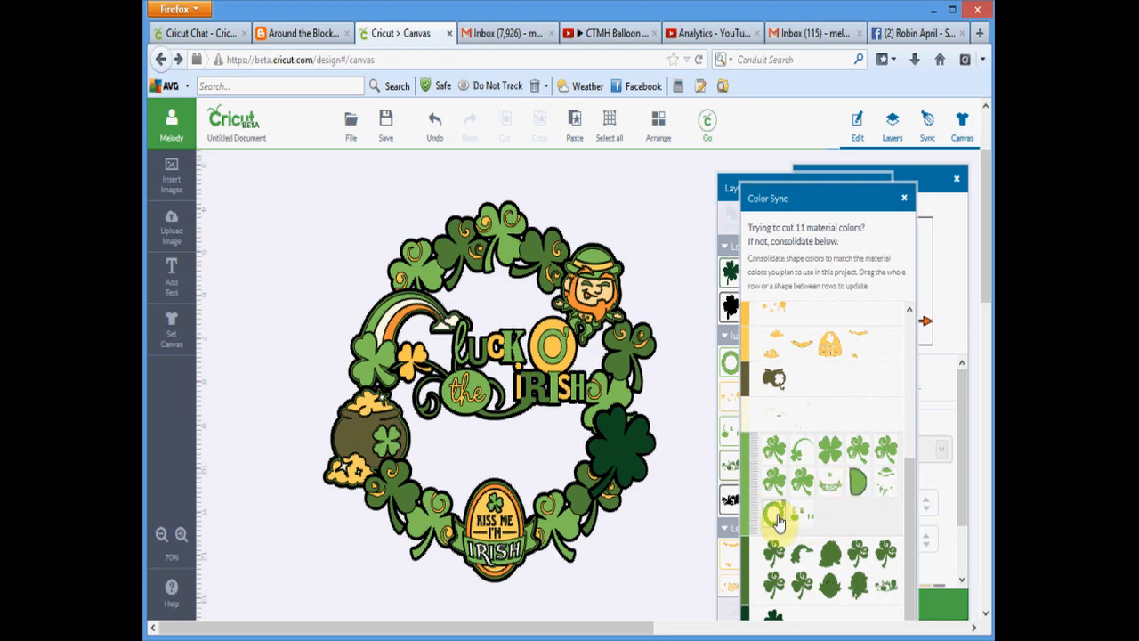
{"action": "left_click_drag", "start_coordinate": [772, 469], "coordinate": [872, 448]}
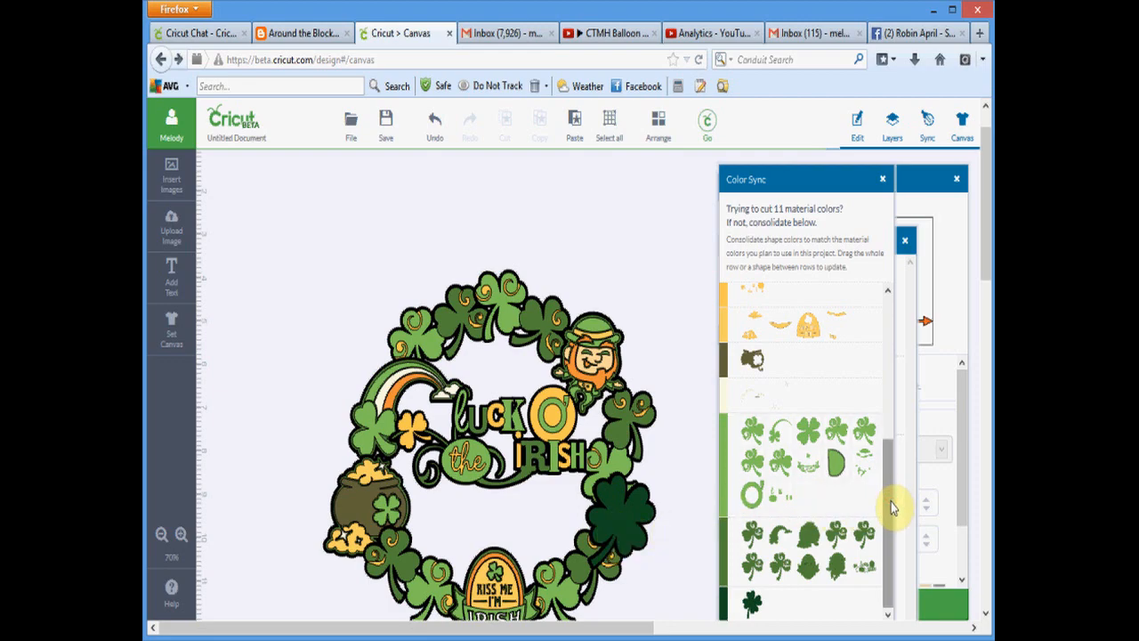
Move the large clover's black background shape into the gold color row and close Color Sync
{"action": "left_click_drag", "start_coordinate": [893, 508], "coordinate": [889, 348]}
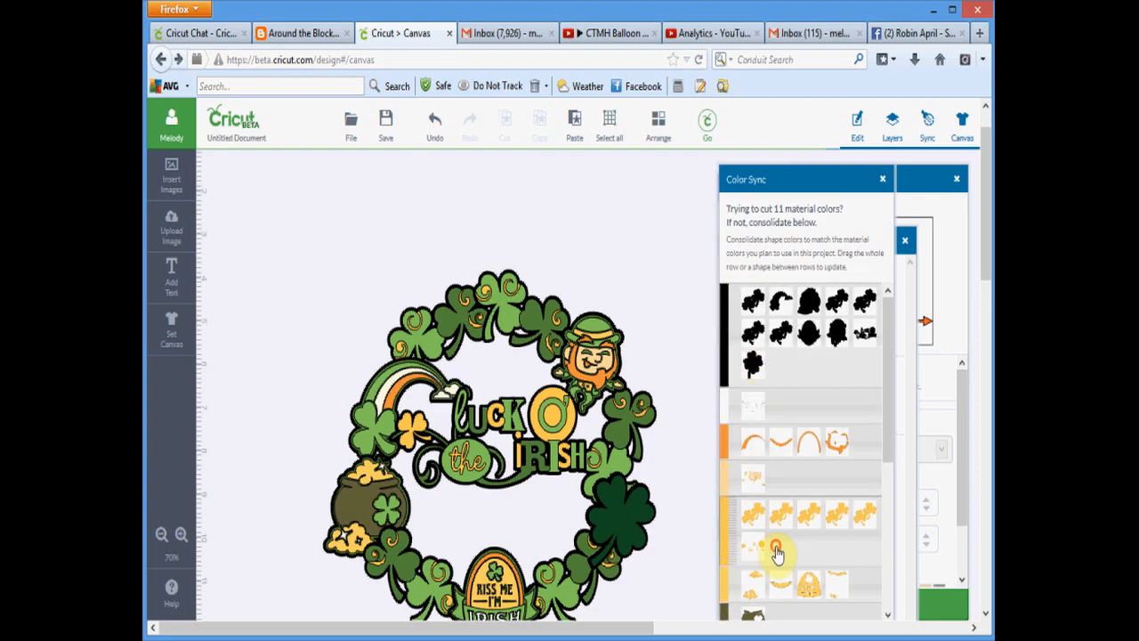
{"action": "left_click_drag", "start_coordinate": [776, 553], "coordinate": [776, 553]}
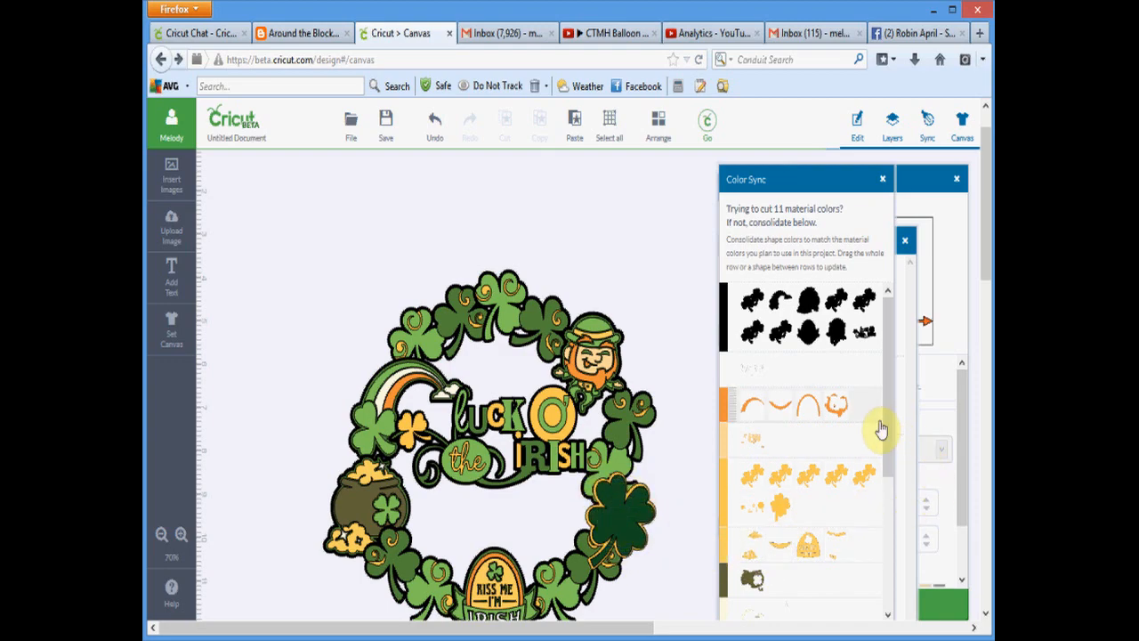
{"action": "left_click_drag", "start_coordinate": [887, 427], "coordinate": [896, 559]}
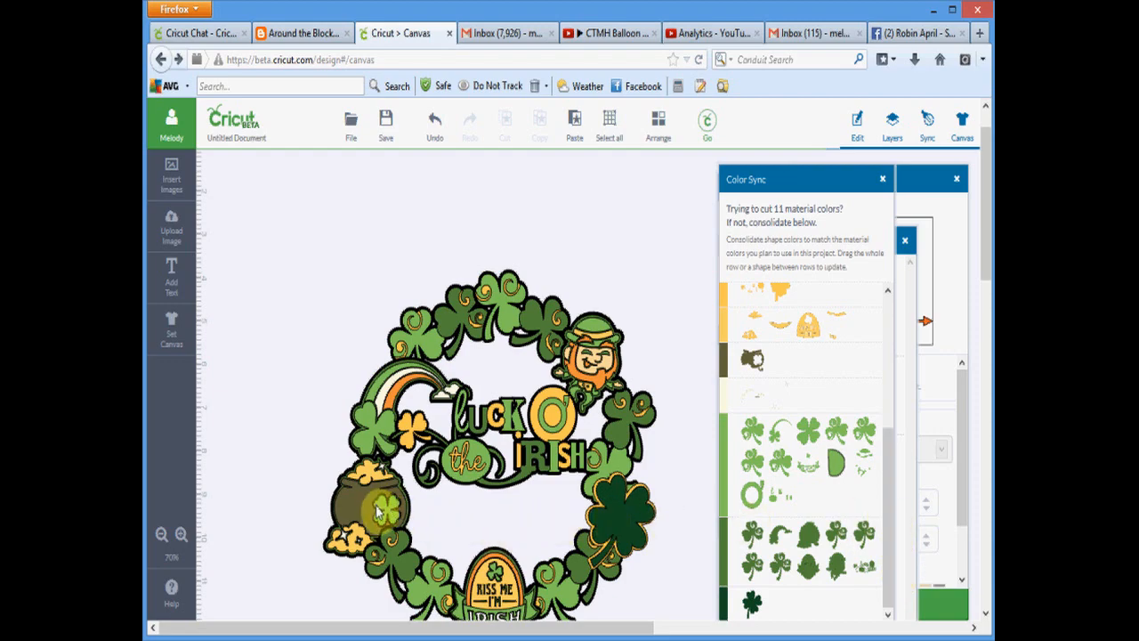
{"action": "left_click", "coordinate": [882, 179]}
Hide both layers of the large clover and all colored layers of the luck phrase, leaving its black background
{"action": "left_click_drag", "start_coordinate": [778, 179], "coordinate": [763, 196]}
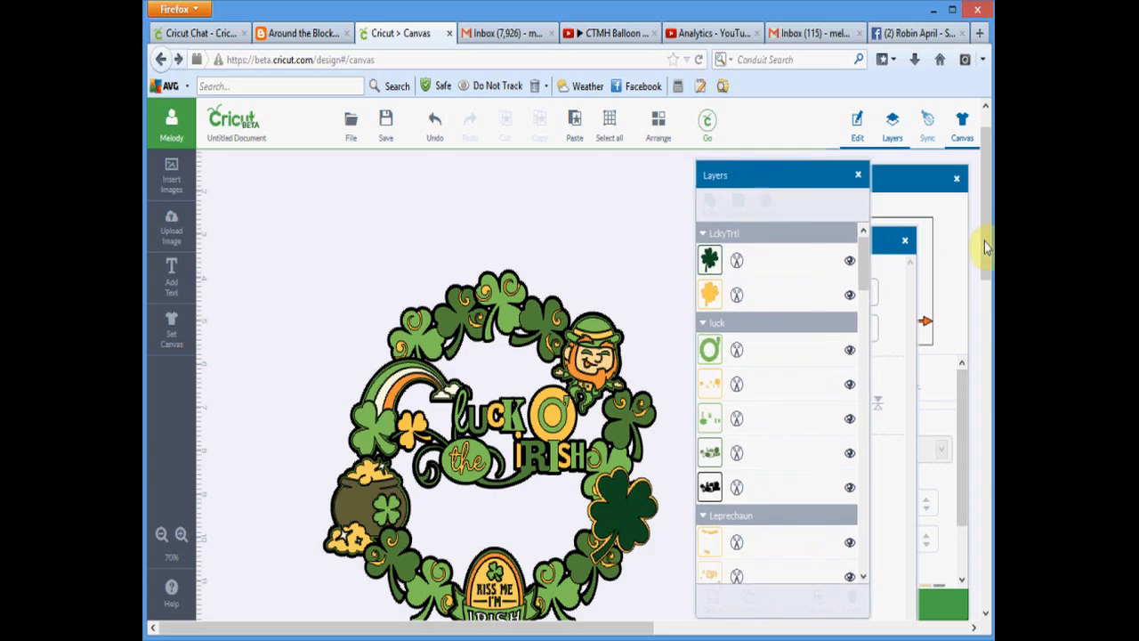
{"action": "left_click_drag", "start_coordinate": [986, 248], "coordinate": [985, 277]}
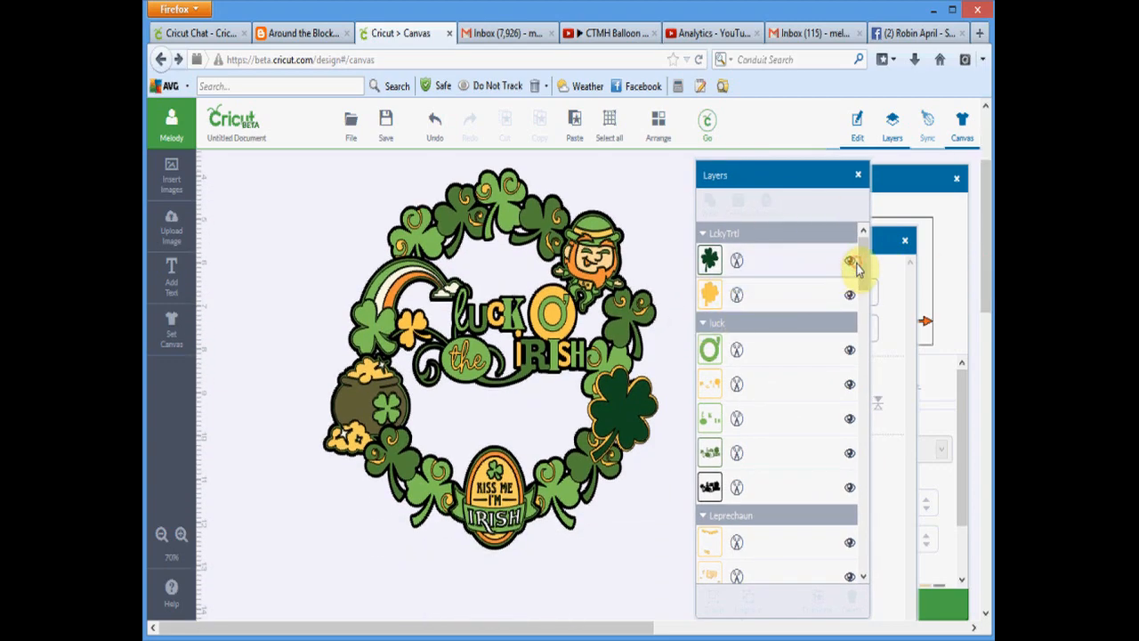
{"action": "left_click", "coordinate": [850, 264]}
{"action": "left_click", "coordinate": [852, 286]}
{"action": "left_click", "coordinate": [850, 349]}
{"action": "left_click", "coordinate": [849, 384]}
{"action": "left_click", "coordinate": [849, 419]}
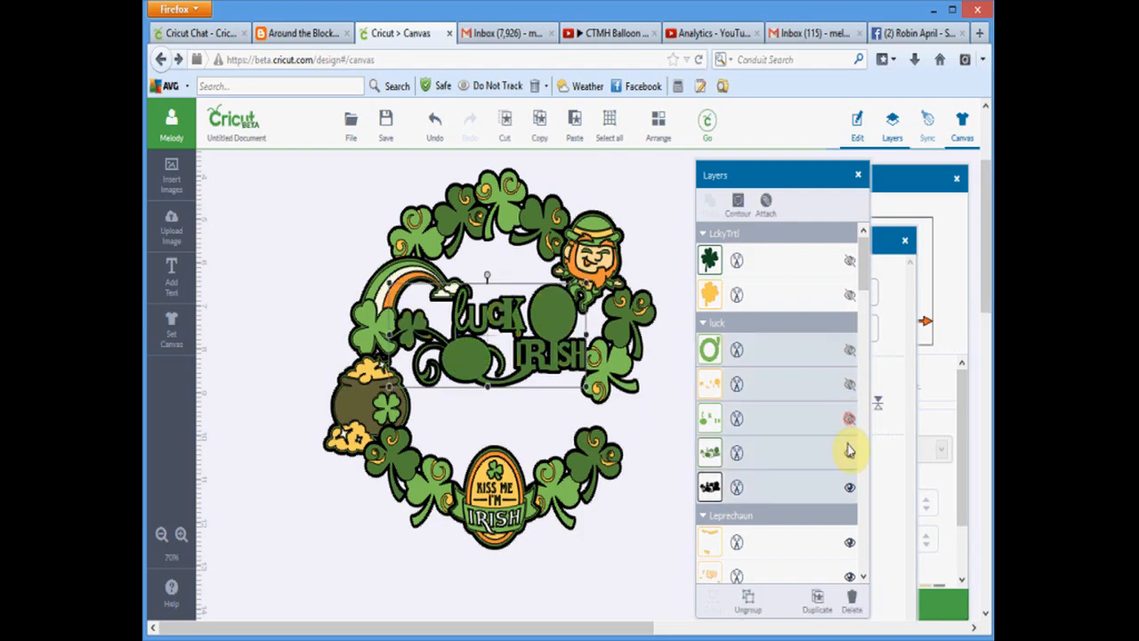
{"action": "left_click", "coordinate": [850, 452]}
Hide the colored layers of the Kiss Me I'm Irish badge, leaving its black background
{"action": "left_click", "coordinate": [849, 541]}
{"action": "scroll", "coordinate": [868, 311], "scroll_direction": "down", "scroll_amount": 3}
{"action": "scroll", "coordinate": [867, 312], "scroll_direction": "down", "scroll_amount": 5}
{"action": "left_click", "coordinate": [850, 274]}
{"action": "left_click", "coordinate": [850, 308]}
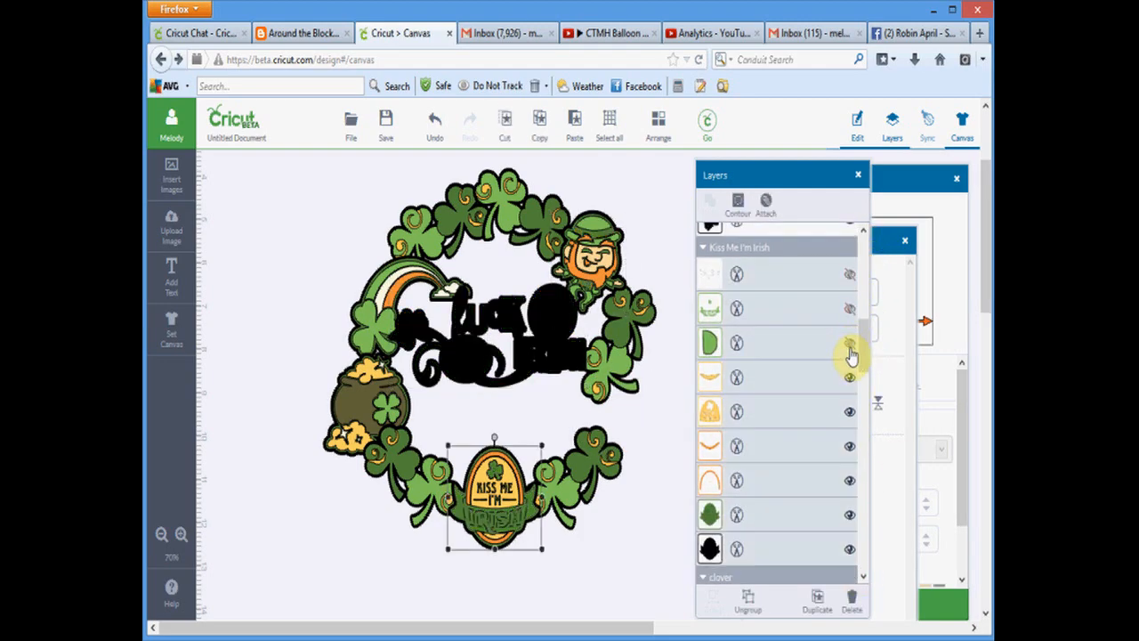
{"action": "left_click", "coordinate": [850, 414]}
{"action": "left_click", "coordinate": [850, 446]}
{"action": "left_click", "coordinate": [850, 480]}
{"action": "left_click", "coordinate": [849, 515]}
{"action": "left_click", "coordinate": [850, 345]}
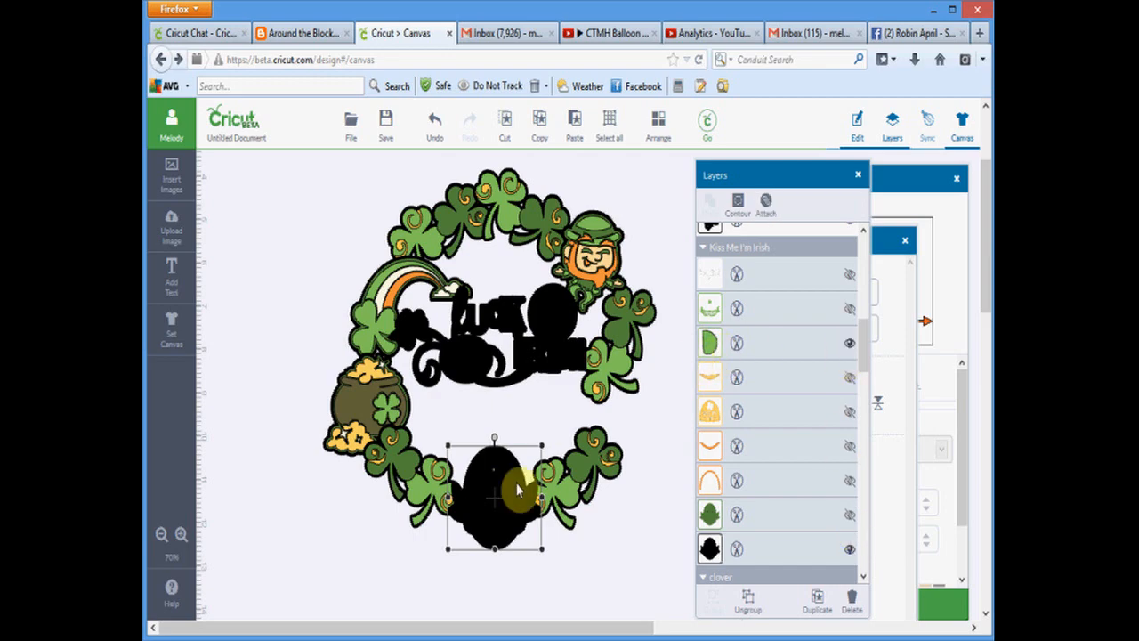
Hide the colored layers of the lower, right-hand and upper-right clover pairs, leaving their black backgrounds
{"action": "scroll", "coordinate": [866, 381], "scroll_direction": "down", "scroll_amount": 3}
{"action": "left_click", "coordinate": [852, 300]}
{"action": "left_click", "coordinate": [853, 334]}
{"action": "scroll", "coordinate": [864, 432], "scroll_direction": "down", "scroll_amount": 3}
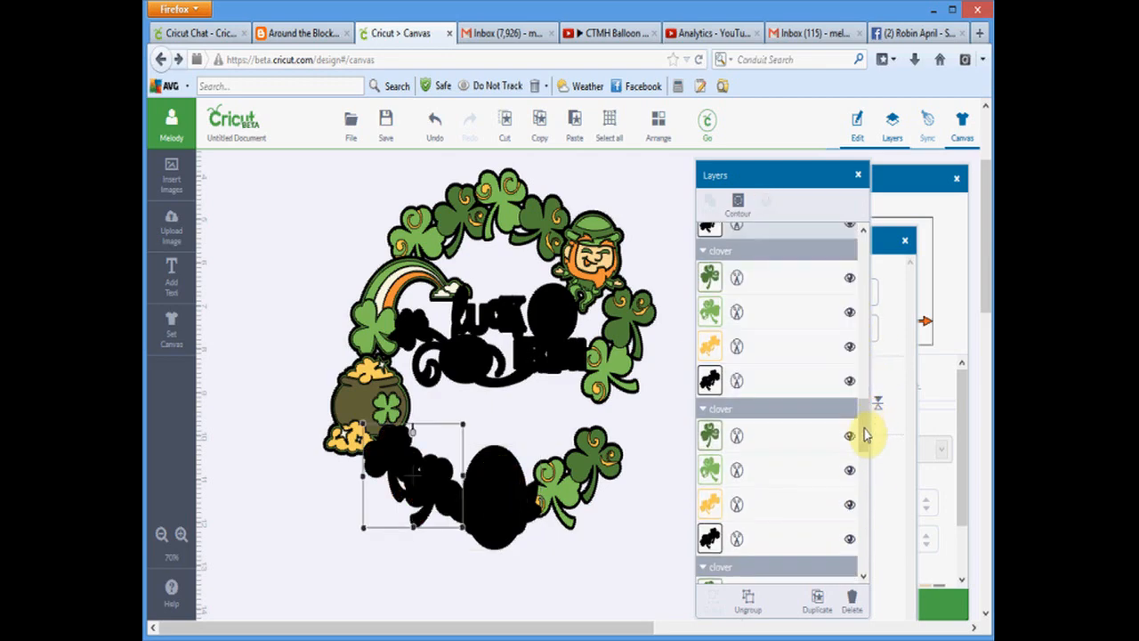
{"action": "left_click", "coordinate": [849, 257]}
{"action": "left_click", "coordinate": [850, 291]}
{"action": "left_click", "coordinate": [850, 325]}
{"action": "scroll", "coordinate": [851, 352], "scroll_direction": "down", "scroll_amount": 3}
{"action": "left_click", "coordinate": [849, 351]}
{"action": "left_click", "coordinate": [852, 436]}
{"action": "scroll", "coordinate": [864, 437], "scroll_direction": "down", "scroll_amount": 3}
{"action": "left_click", "coordinate": [850, 402]}
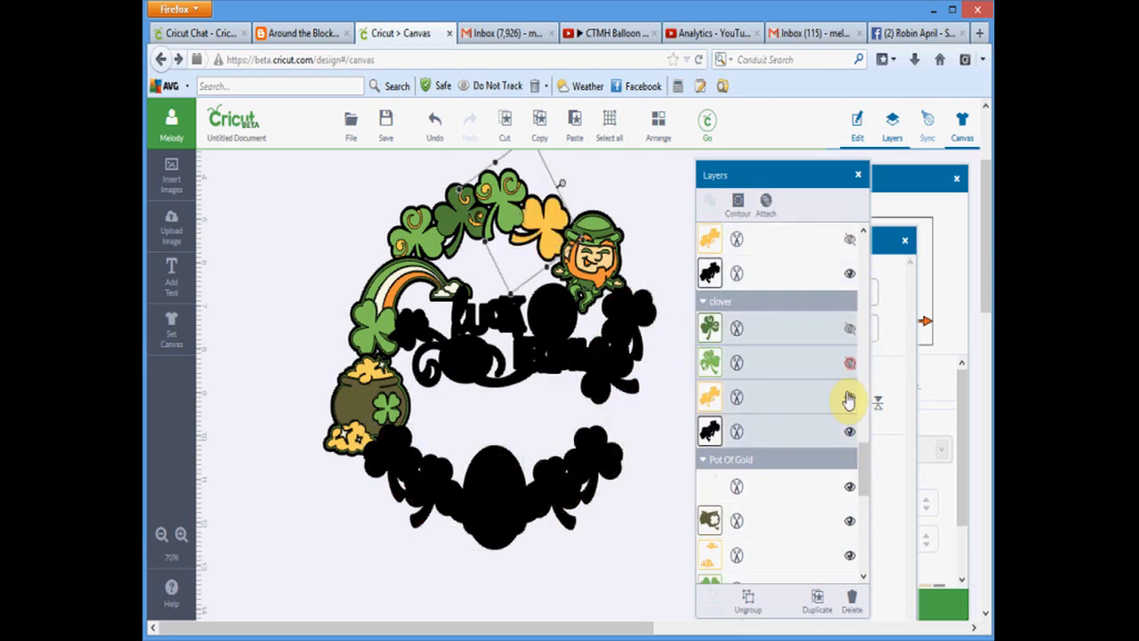
{"action": "left_click", "coordinate": [850, 472]}
Hide the colored layers of the pot of gold, leaving its black background
{"action": "scroll", "coordinate": [865, 487], "scroll_direction": "down", "scroll_amount": 3}
{"action": "scroll", "coordinate": [864, 491], "scroll_direction": "down", "scroll_amount": 2}
{"action": "scroll", "coordinate": [867, 467], "scroll_direction": "up", "scroll_amount": 5}
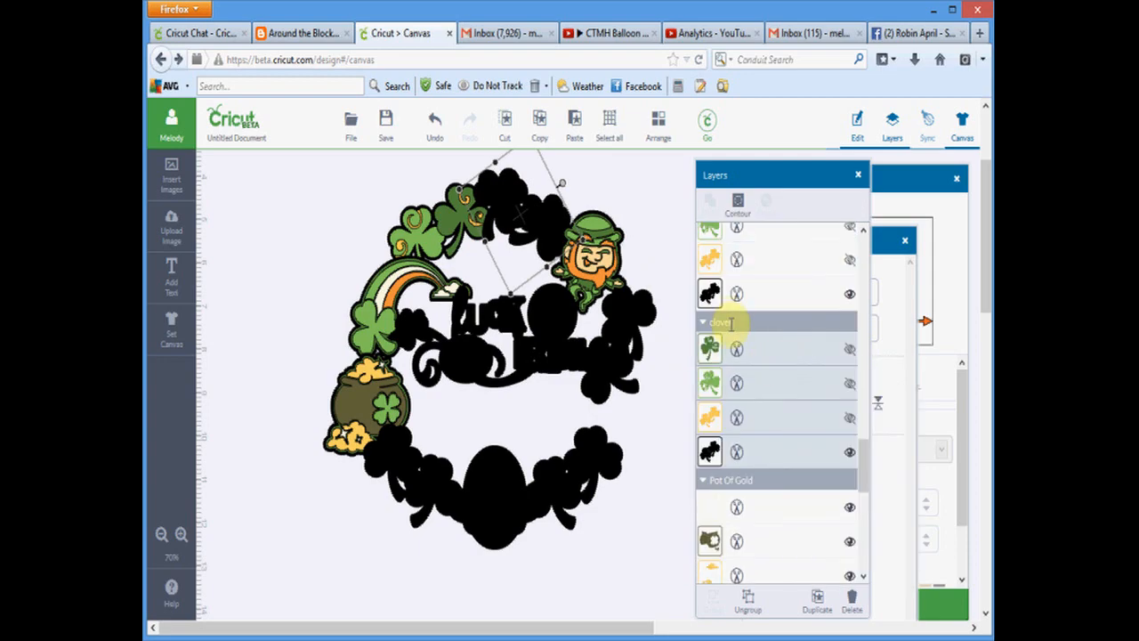
{"action": "left_click_drag", "start_coordinate": [864, 487], "coordinate": [864, 545]}
{"action": "left_click", "coordinate": [850, 262]}
{"action": "left_click", "coordinate": [849, 296]}
{"action": "left_click", "coordinate": [850, 331]}
{"action": "left_click", "coordinate": [851, 365]}
{"action": "left_click", "coordinate": [850, 399]}
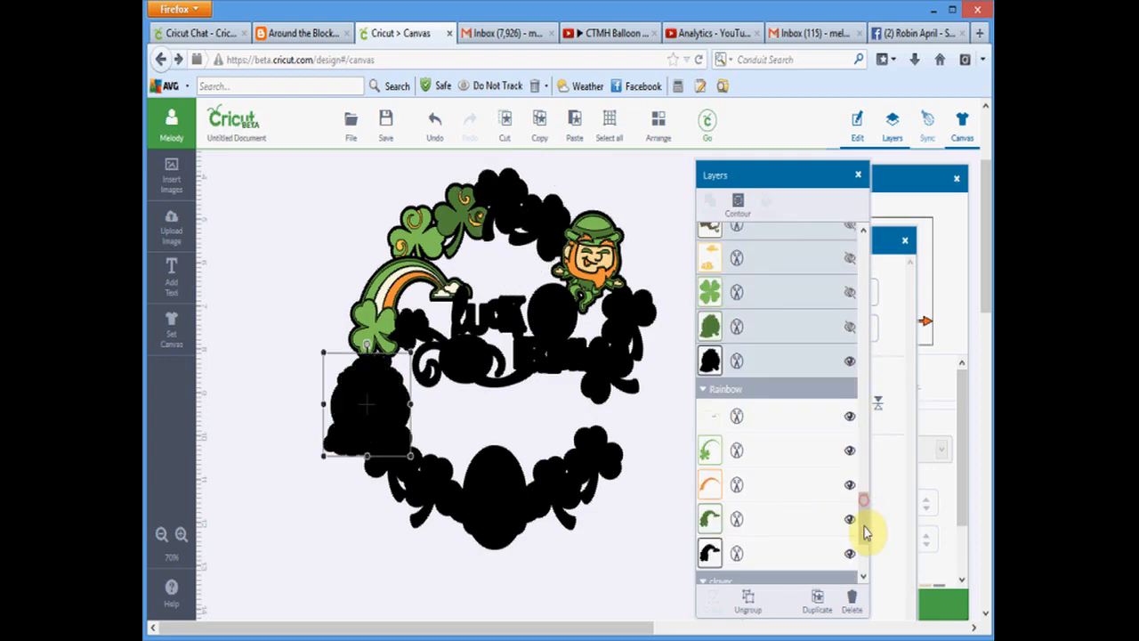
Hide the colored layers of the rainbow and the upper-left clover pair, leaving their black backgrounds
{"action": "left_click", "coordinate": [850, 302]}
{"action": "left_click", "coordinate": [852, 378]}
{"action": "left_click", "coordinate": [850, 405]}
{"action": "left_click", "coordinate": [849, 493]}
{"action": "left_click", "coordinate": [850, 528]}
{"action": "left_click", "coordinate": [849, 563]}
{"action": "scroll", "coordinate": [864, 353], "scroll_direction": "down", "scroll_amount": 3}
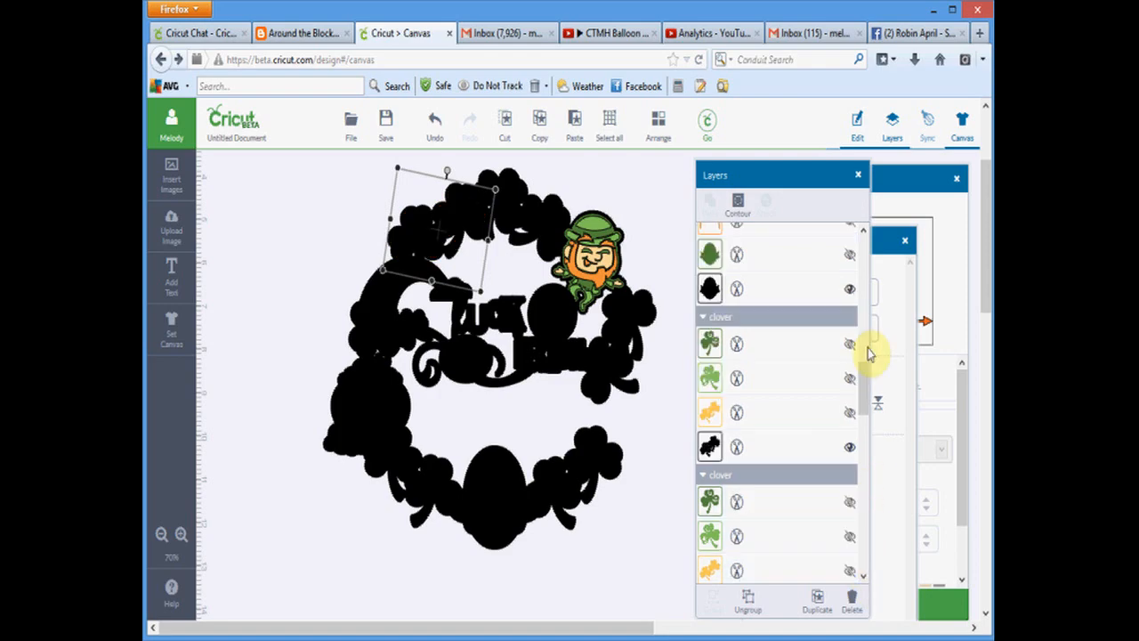
Hide the colored layers of the leprechaun, leaving its black background
{"action": "scroll", "coordinate": [861, 269], "scroll_direction": "down", "scroll_amount": 2}
{"action": "scroll", "coordinate": [860, 269], "scroll_direction": "down", "scroll_amount": 2}
{"action": "left_click", "coordinate": [850, 490]}
{"action": "left_click", "coordinate": [849, 528]}
{"action": "left_click", "coordinate": [851, 543]}
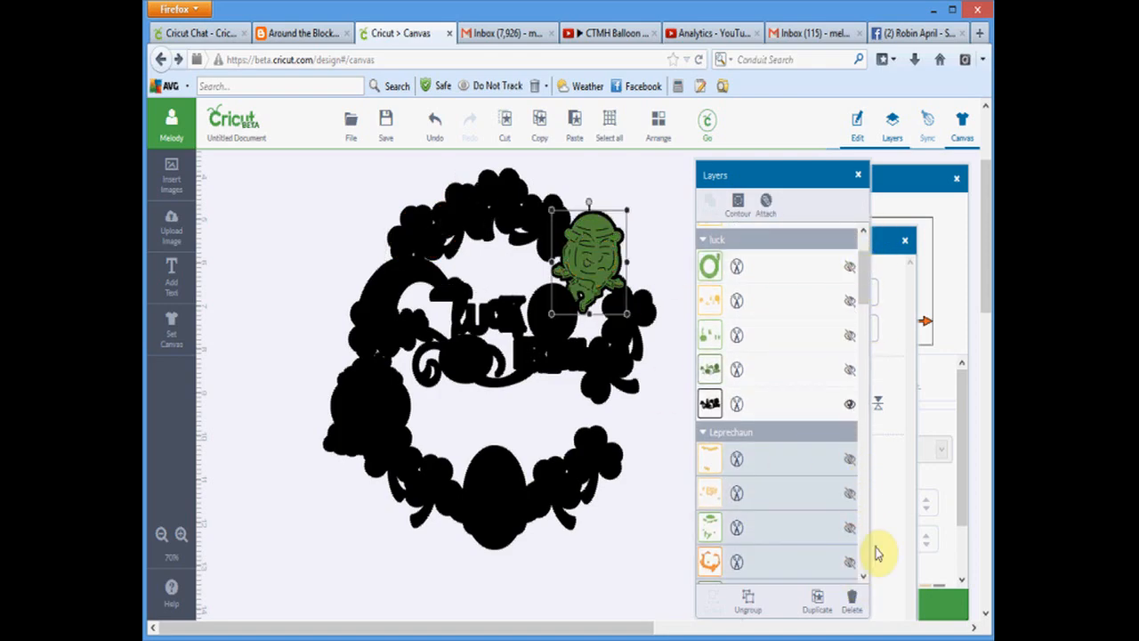
{"action": "scroll", "coordinate": [856, 336], "scroll_direction": "down", "scroll_amount": 3}
{"action": "left_click", "coordinate": [850, 278]}
{"action": "scroll", "coordinate": [864, 358], "scroll_direction": "down", "scroll_amount": 2}
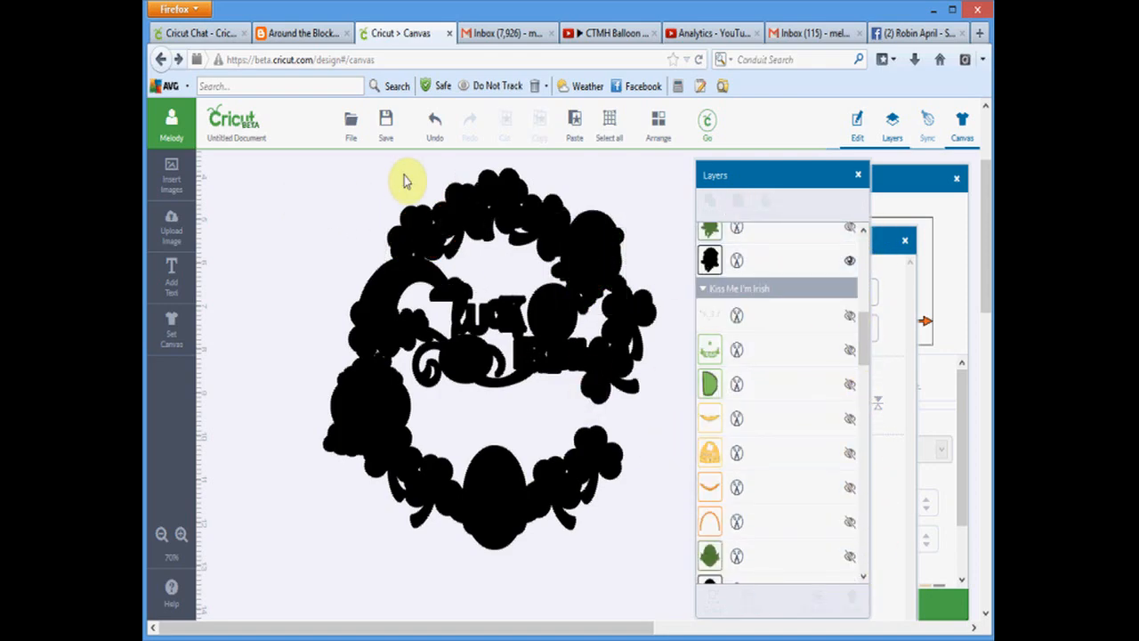
{"action": "left_click", "coordinate": [610, 124]}
{"action": "left_click", "coordinate": [668, 209]}
{"action": "left_click_drag", "start_coordinate": [338, 202], "coordinate": [635, 565]}
{"action": "left_click", "coordinate": [654, 532]}
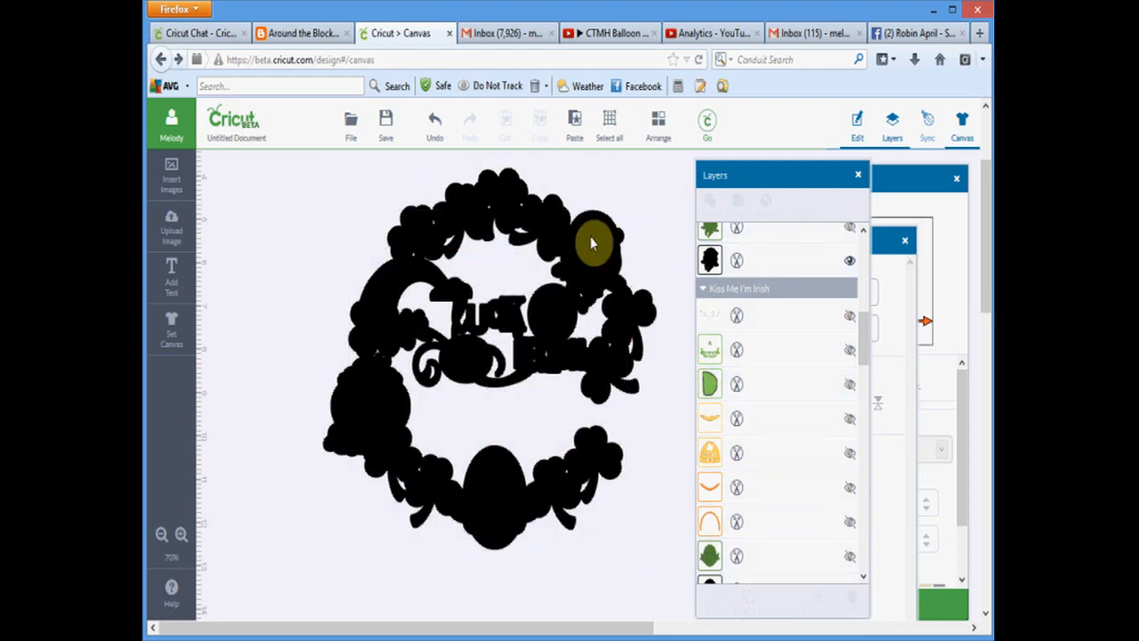
Ungroup the leprechaun, the right-hand clover pair, the Luck phrase, both upper clover pairs and the rainbow
{"action": "right_click", "coordinate": [592, 242]}
{"action": "key", "text": "Escape"}
{"action": "right_click", "coordinate": [648, 290]}
{"action": "key", "text": "Escape"}
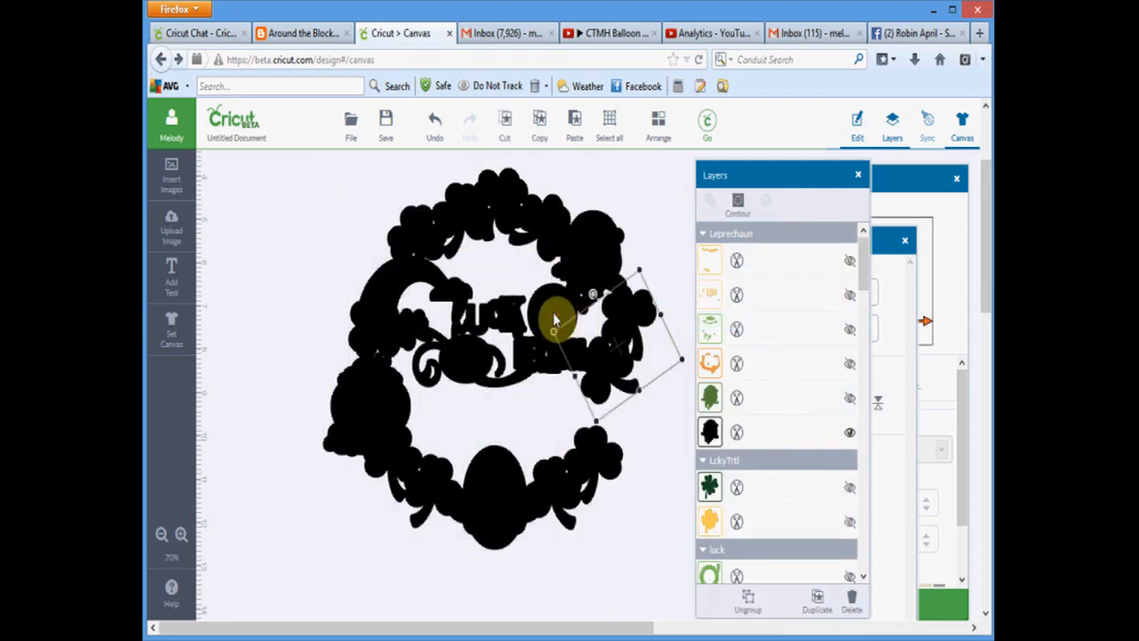
{"action": "right_click", "coordinate": [555, 345]}
{"action": "left_click", "coordinate": [542, 216]}
{"action": "key", "text": "Escape"}
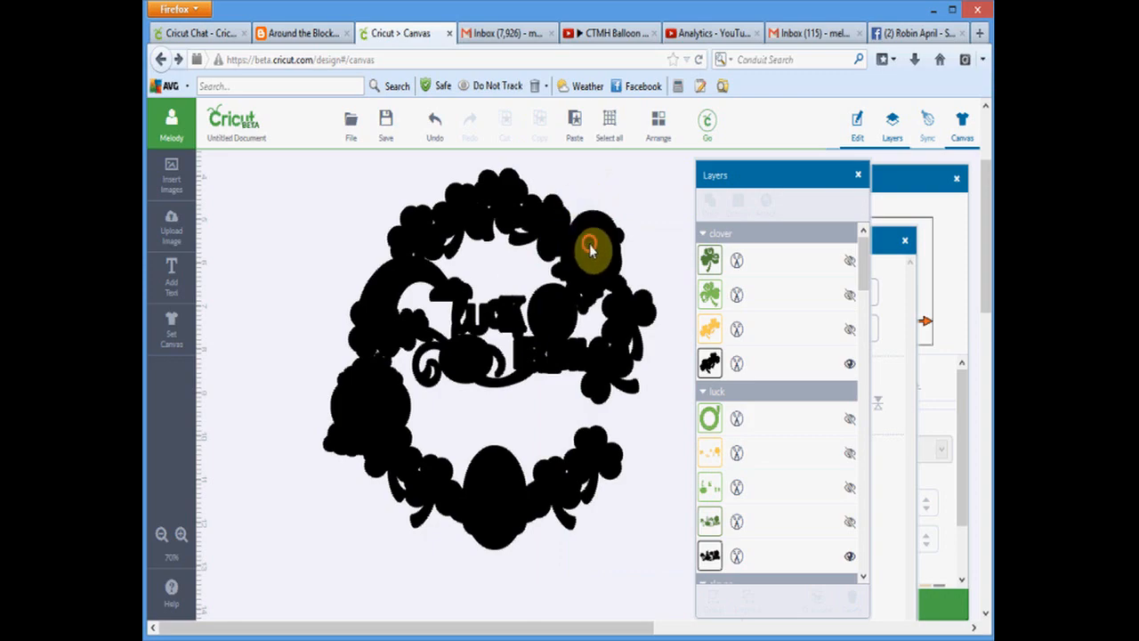
{"action": "left_click", "coordinate": [589, 249]}
{"action": "left_click", "coordinate": [470, 208]}
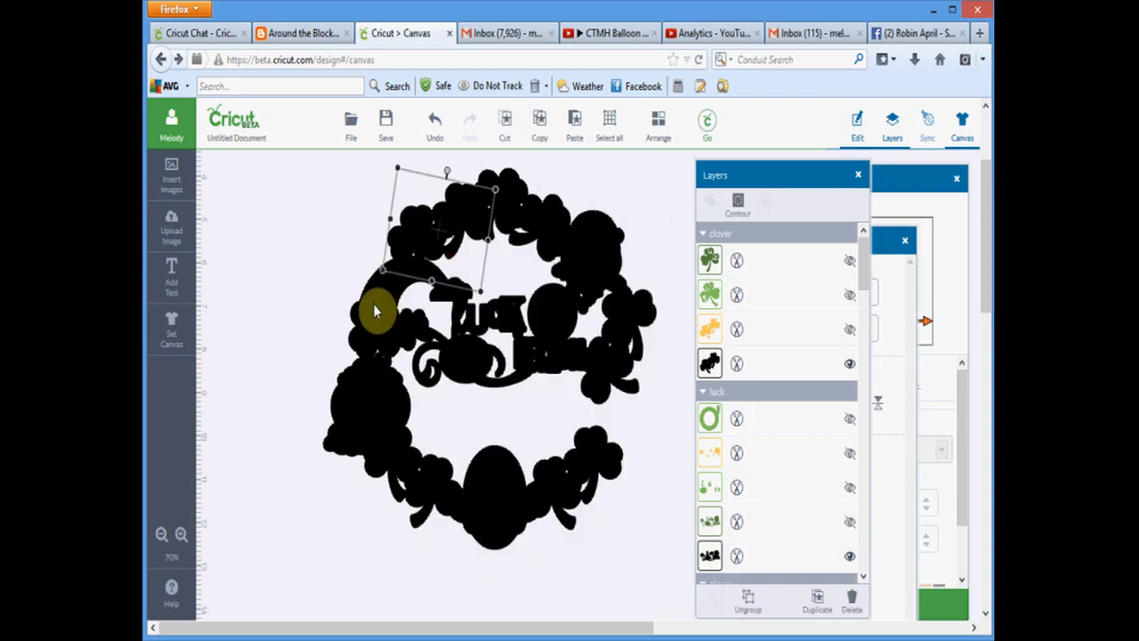
Ungroup the pot of gold, the Kiss Me I'm Irish image and both lower clover pairs
{"action": "right_click", "coordinate": [367, 395]}
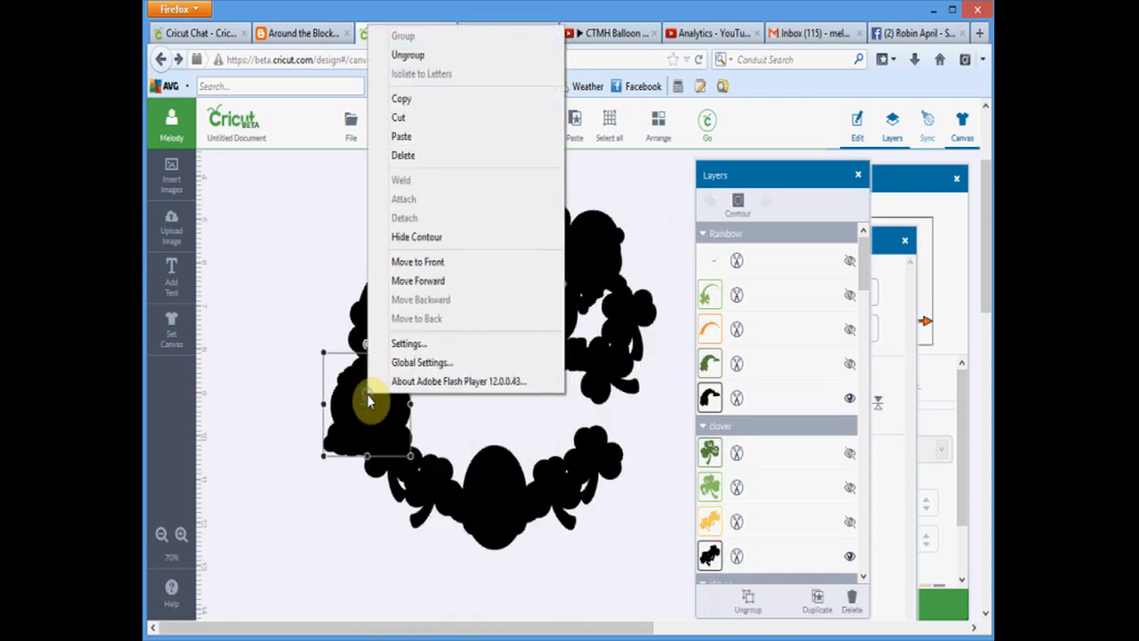
{"action": "left_click", "coordinate": [426, 55]}
{"action": "left_click", "coordinate": [419, 477]}
{"action": "left_click", "coordinate": [541, 142]}
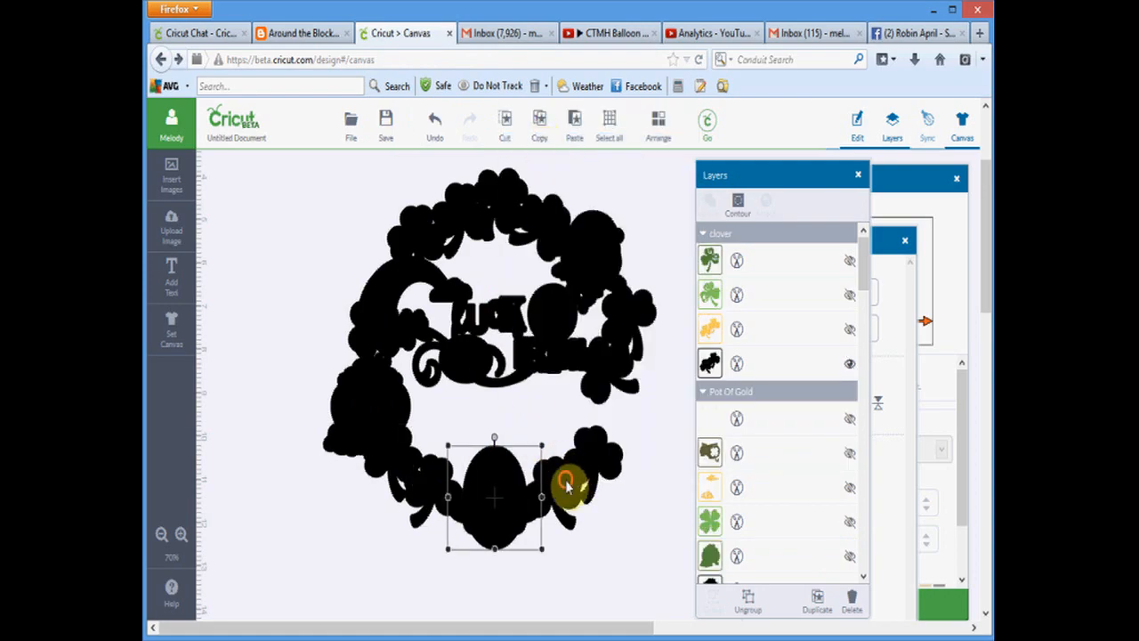
{"action": "right_click", "coordinate": [567, 481]}
{"action": "left_click", "coordinate": [606, 143]}
Weld all the visible black background layers into one shape and preview it on the cutting mat
{"action": "left_click", "coordinate": [611, 122]}
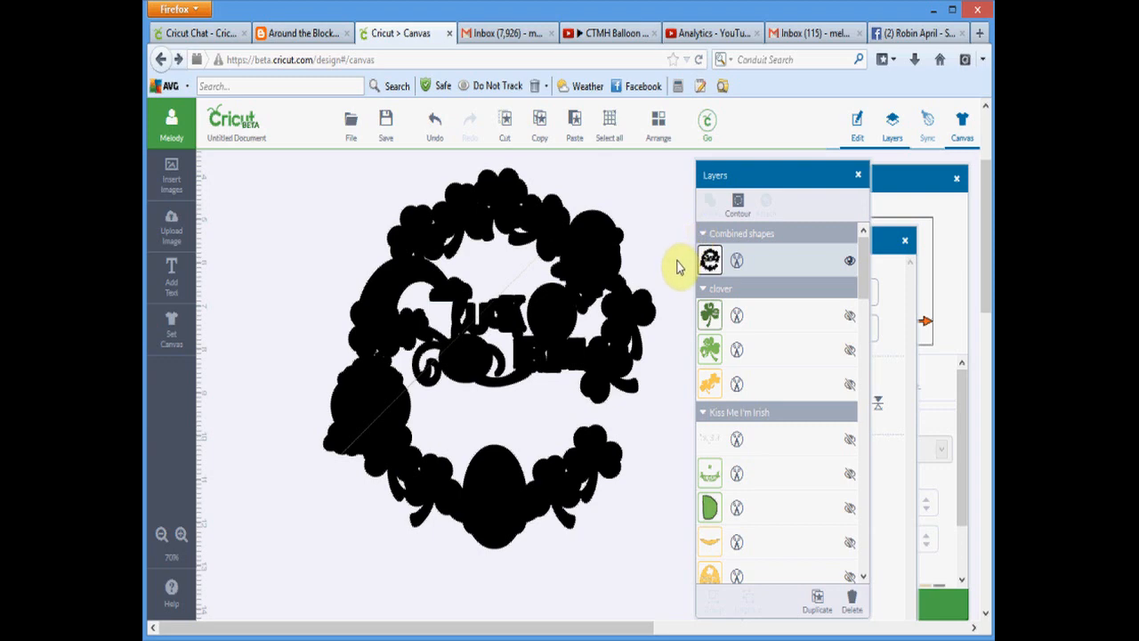
{"action": "left_click", "coordinate": [676, 265]}
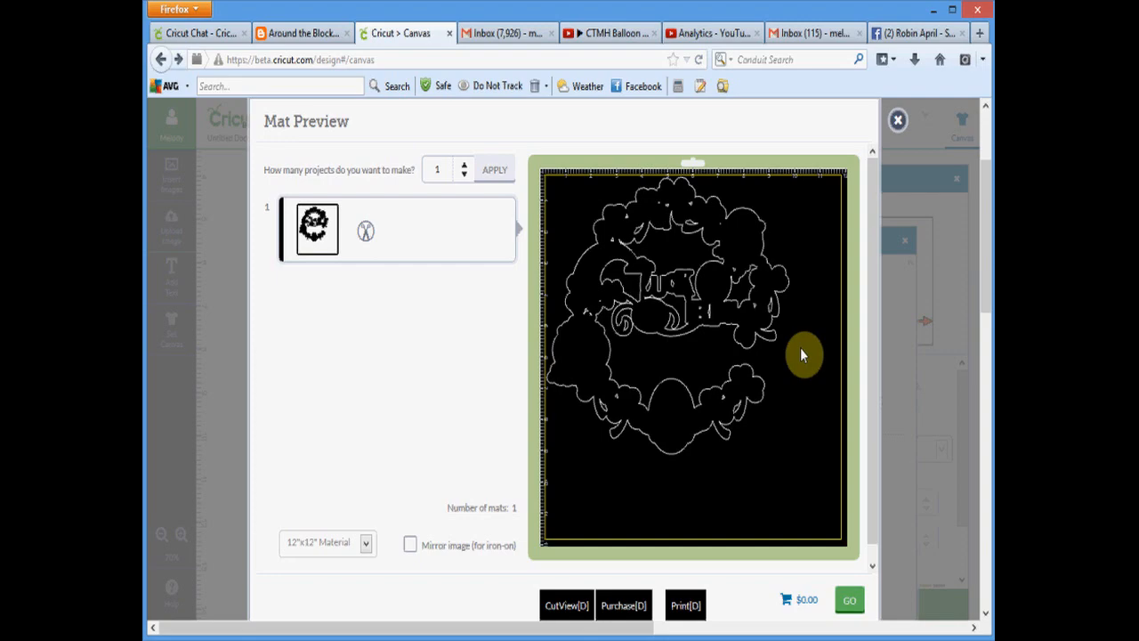
{"action": "left_click", "coordinate": [898, 129]}
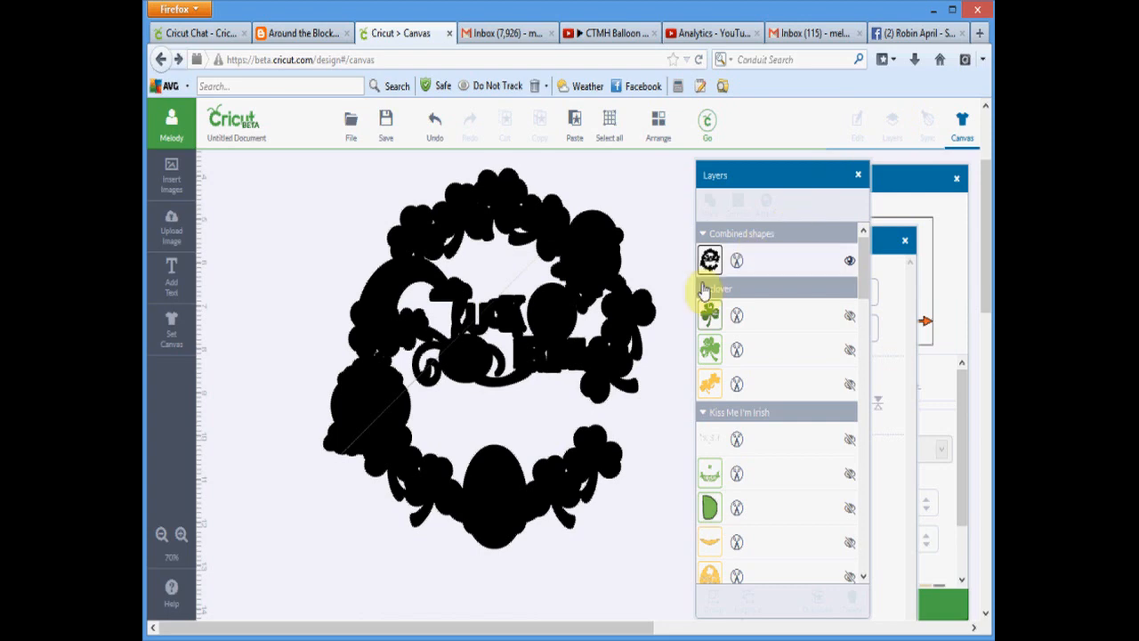
Unhide the leprechaun's dark green layer and send the welded black background to the back
{"action": "scroll", "coordinate": [865, 287], "scroll_direction": "down", "scroll_amount": 5}
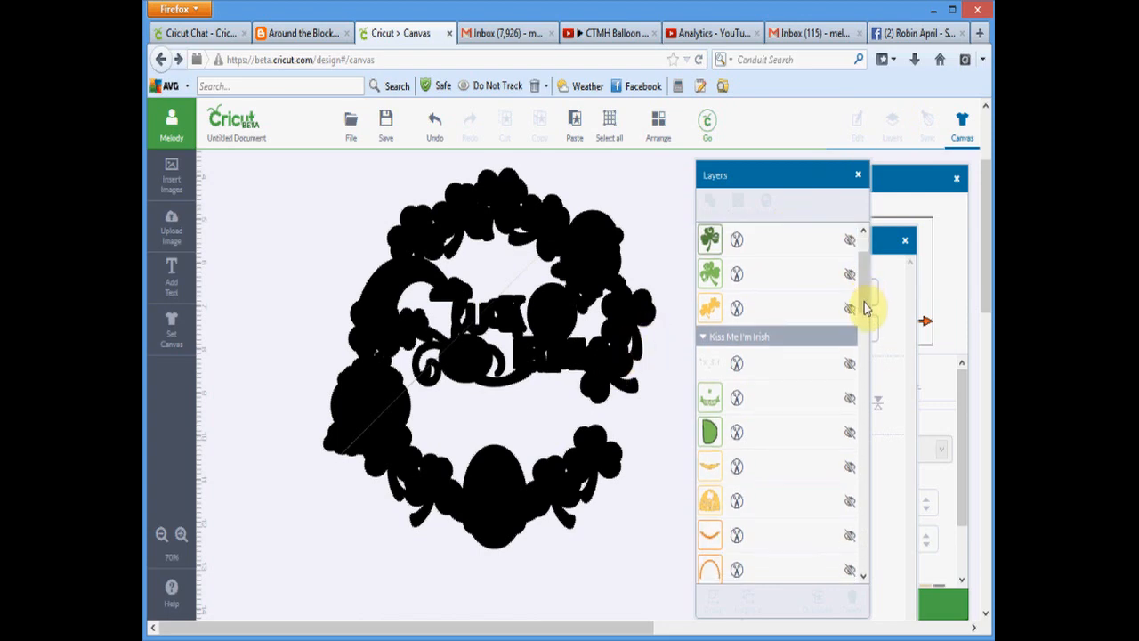
{"action": "scroll", "coordinate": [857, 373], "scroll_direction": "down", "scroll_amount": 4}
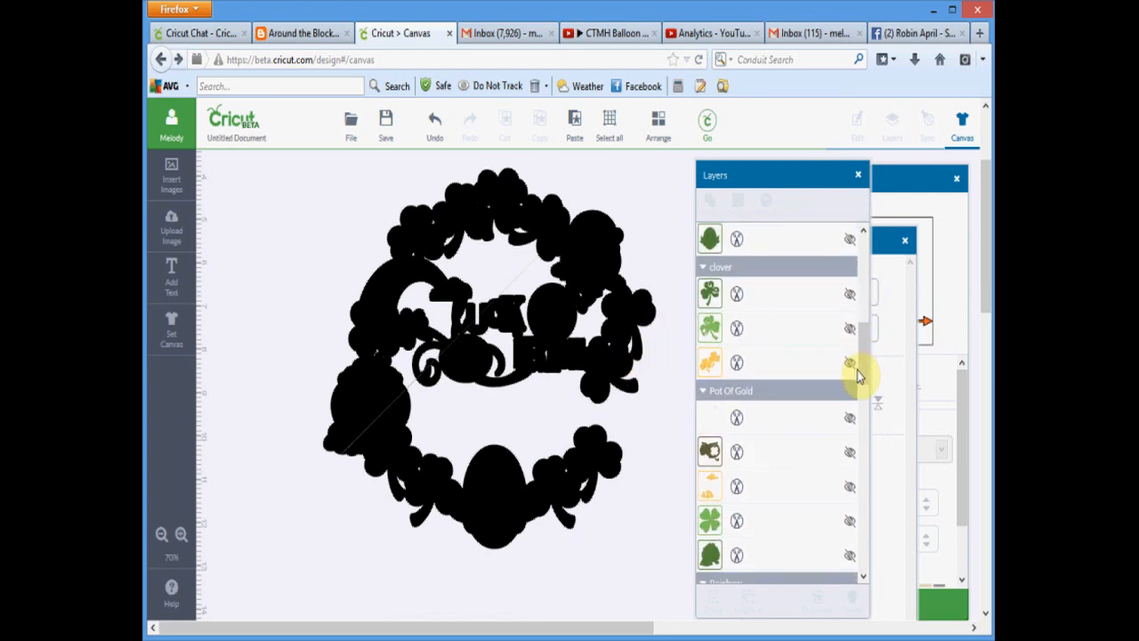
{"action": "scroll", "coordinate": [850, 411], "scroll_direction": "down", "scroll_amount": 5}
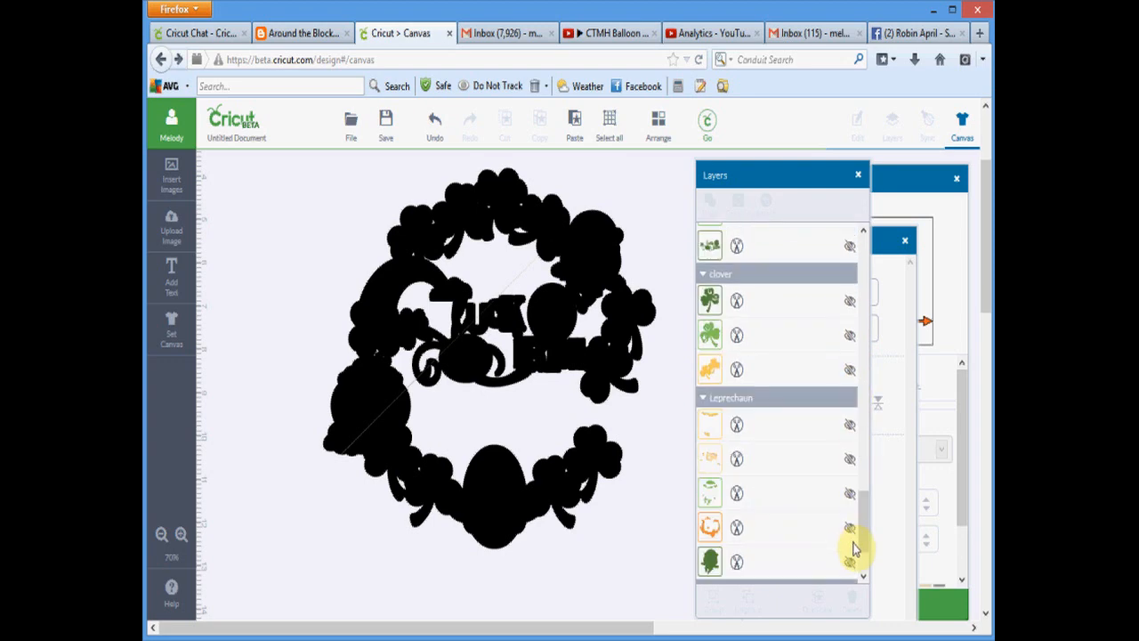
{"action": "scroll", "coordinate": [855, 552], "scroll_direction": "down", "scroll_amount": 3}
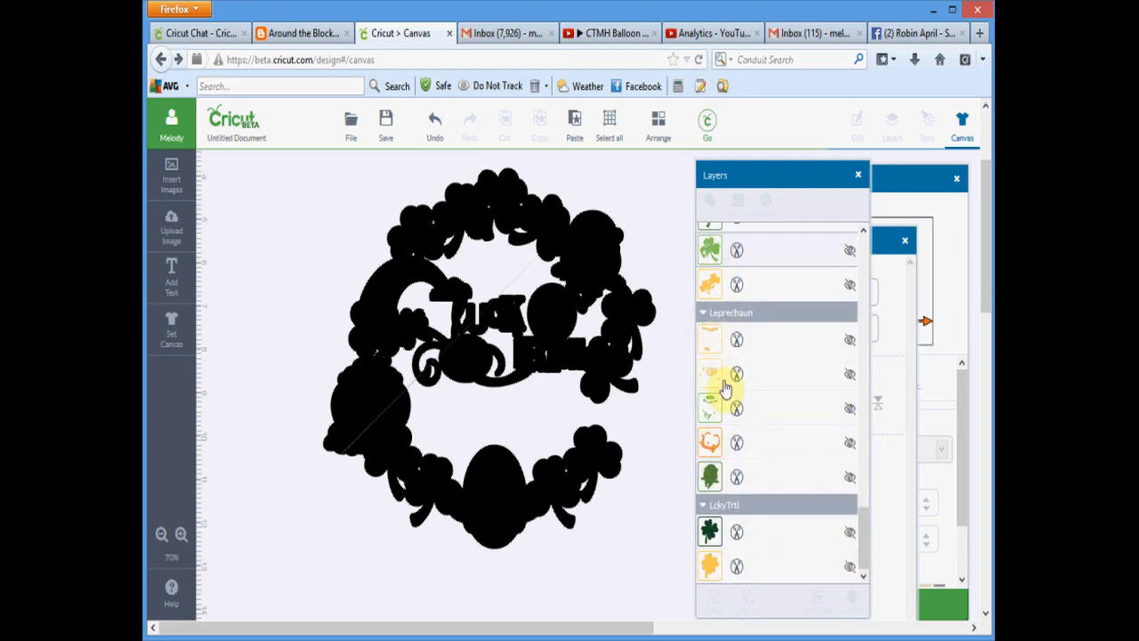
{"action": "left_click", "coordinate": [851, 480]}
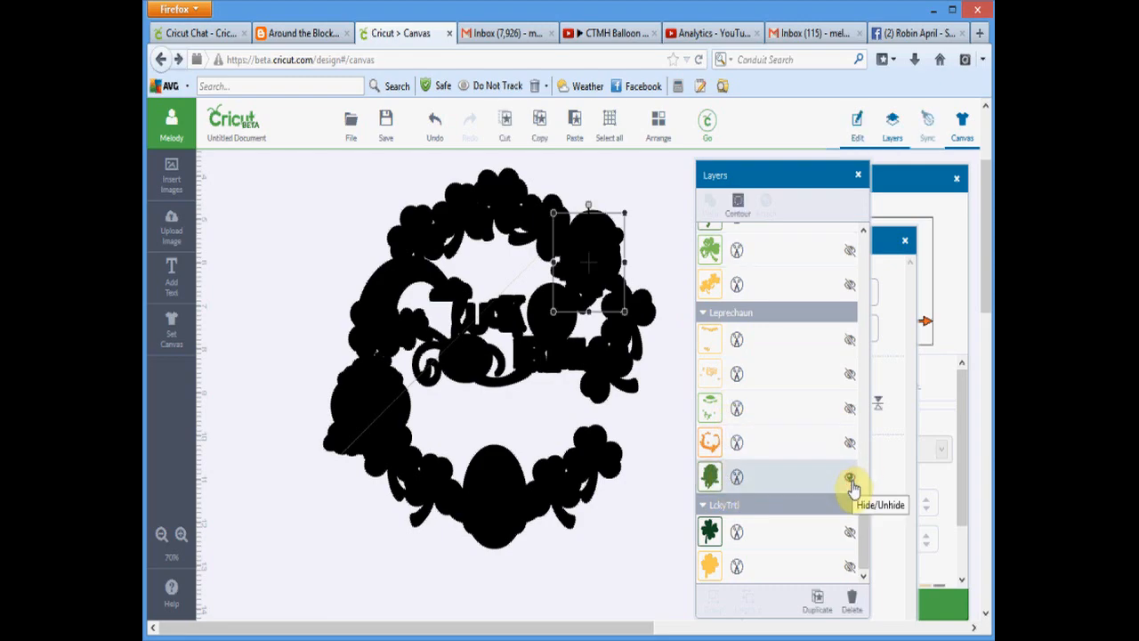
{"action": "right_click", "coordinate": [602, 374]}
{"action": "left_click", "coordinate": [642, 293]}
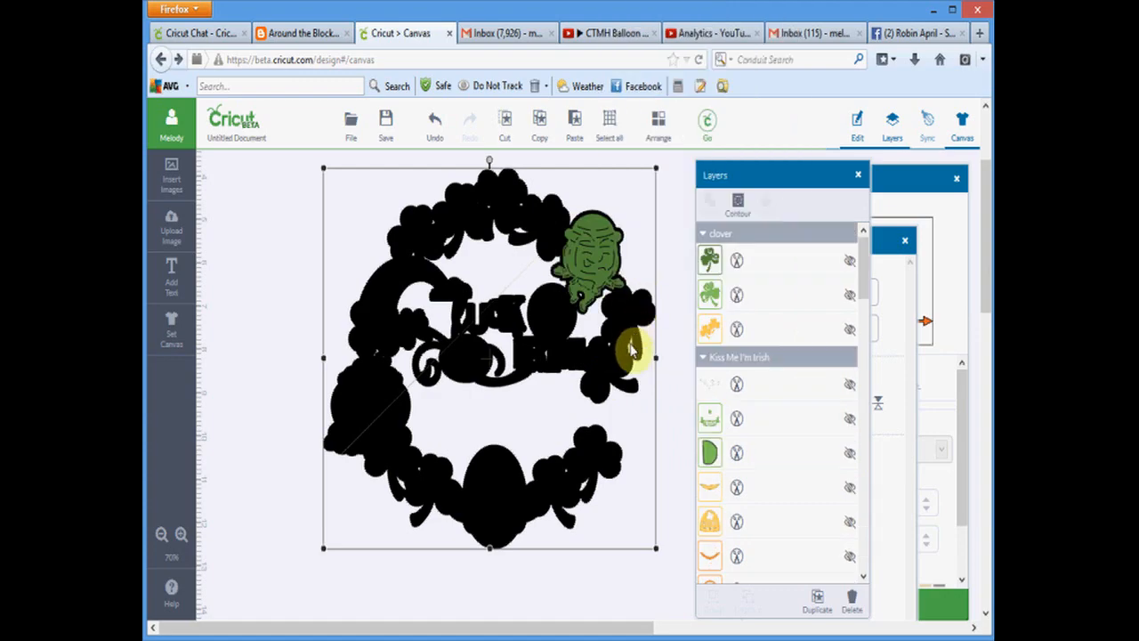
Unhide the yellow layers of the lower-right and lower-left clover pairs
{"action": "left_click", "coordinate": [850, 329]}
{"action": "left_click_drag", "start_coordinate": [860, 293], "coordinate": [868, 321]}
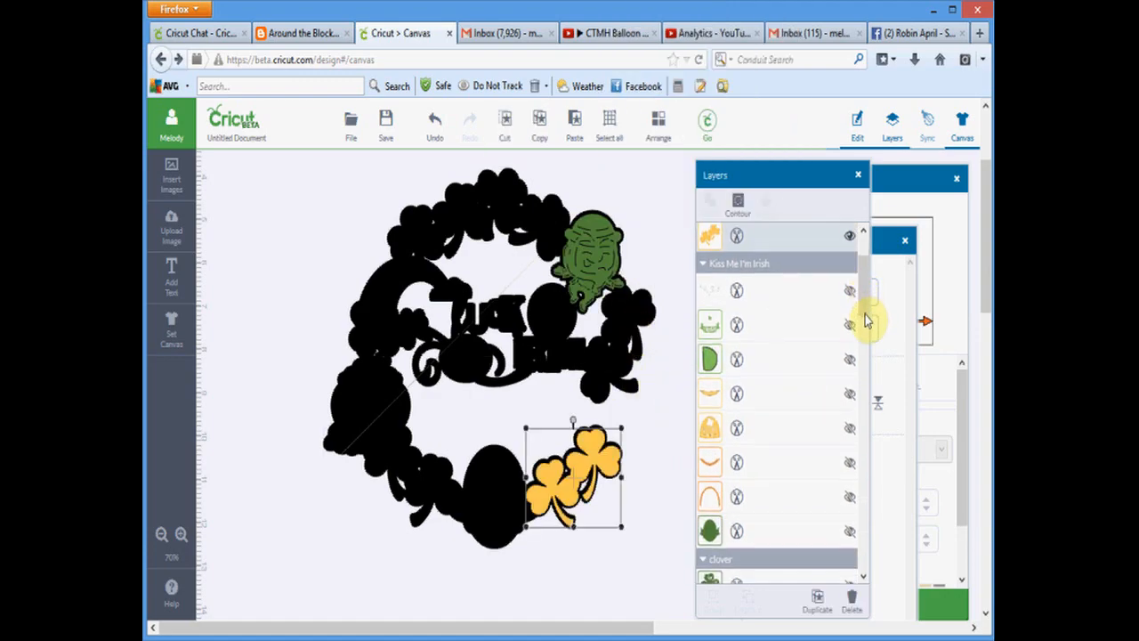
{"action": "scroll", "coordinate": [865, 324], "scroll_direction": "down", "scroll_amount": 3}
{"action": "scroll", "coordinate": [856, 323], "scroll_direction": "up", "scroll_amount": 2}
{"action": "left_click", "coordinate": [850, 295]}
{"action": "scroll", "coordinate": [863, 400], "scroll_direction": "down", "scroll_amount": 4}
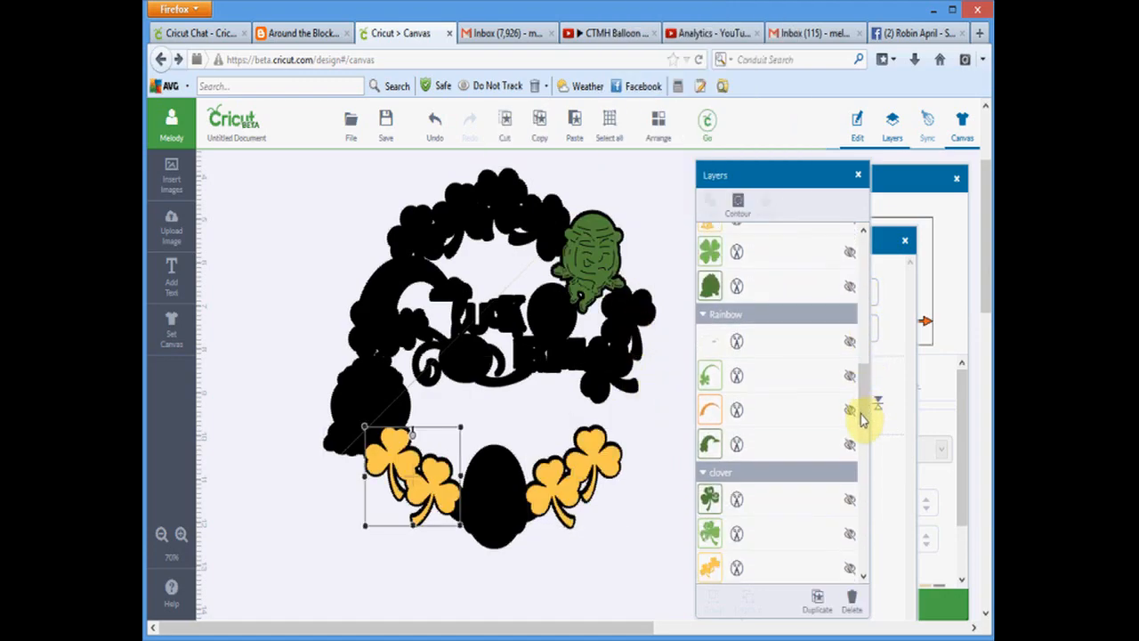
Unhide the yellow layers of the two upper clover pairs, the right-hand pair and the LckyTrtl clover
{"action": "scroll", "coordinate": [861, 420], "scroll_direction": "down", "scroll_amount": 2}
{"action": "left_click", "coordinate": [851, 417]}
{"action": "scroll", "coordinate": [864, 458], "scroll_direction": "down", "scroll_amount": 2}
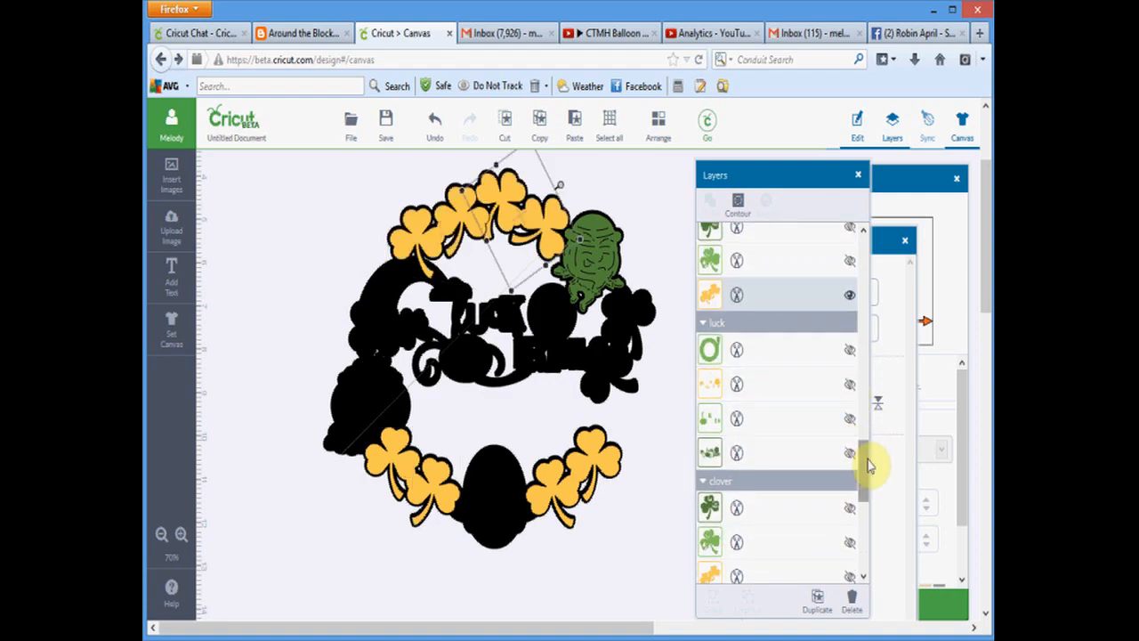
{"action": "scroll", "coordinate": [866, 469], "scroll_direction": "down", "scroll_amount": 2}
{"action": "left_click", "coordinate": [852, 489]}
{"action": "scroll", "coordinate": [864, 516], "scroll_direction": "down", "scroll_amount": 4}
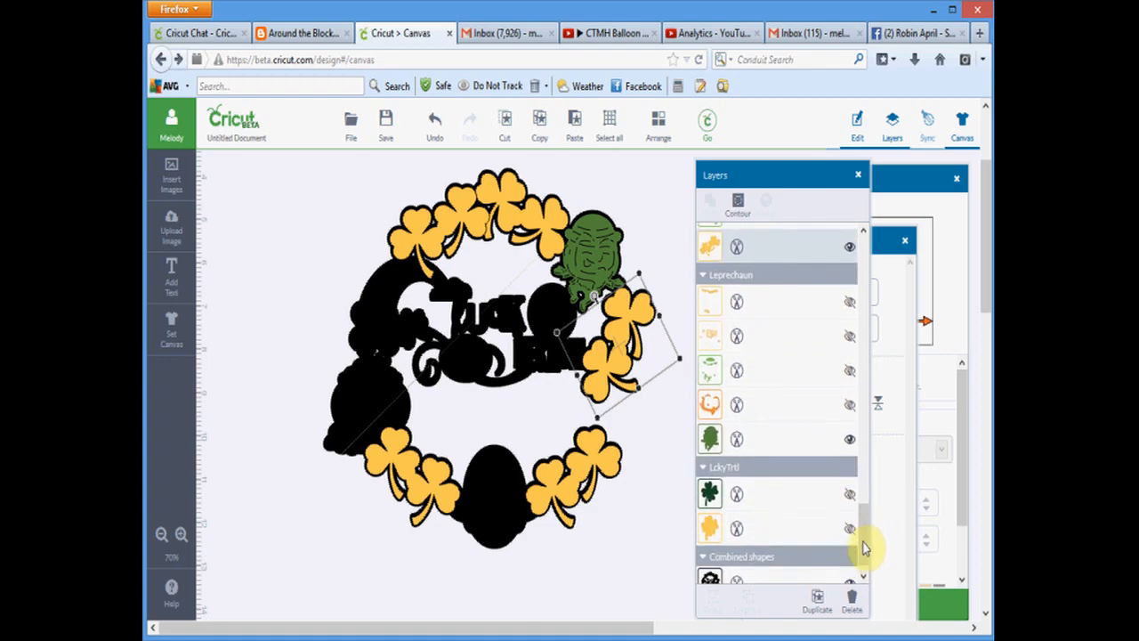
{"action": "scroll", "coordinate": [863, 548], "scroll_direction": "down", "scroll_amount": 1}
{"action": "left_click", "coordinate": [850, 512]}
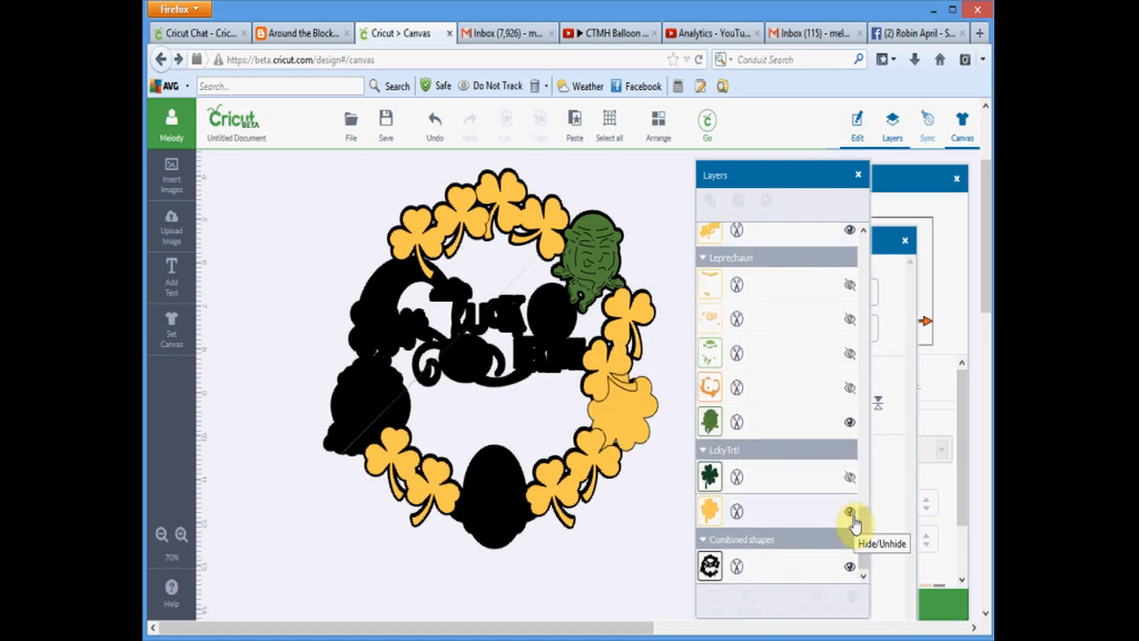
Hide the welded black background and the leprechaun's dark green layer, leaving only the yellow clover layers
{"action": "left_click", "coordinate": [850, 567]}
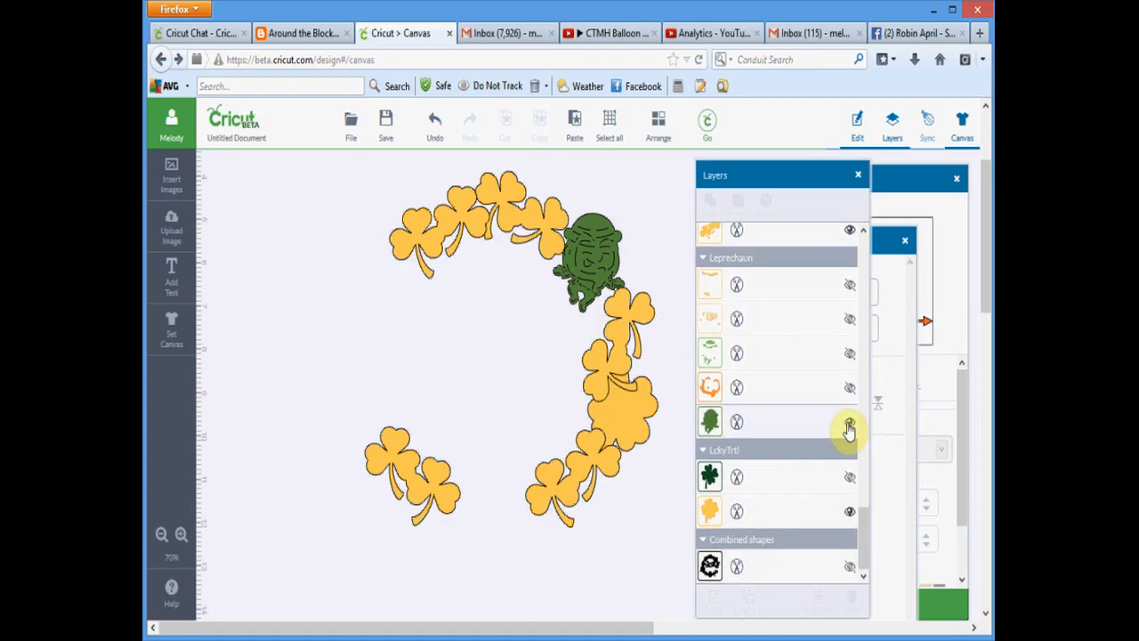
{"action": "left_click", "coordinate": [849, 424]}
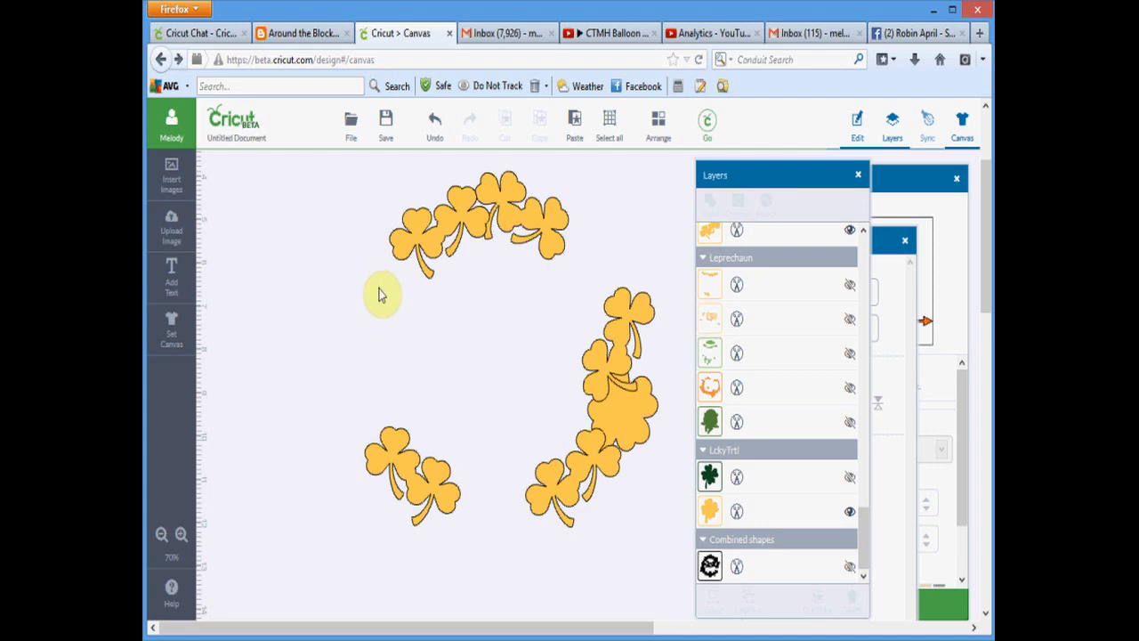
Try to weld all the yellow clover pieces together, including the LckyTrtl clover
{"action": "left_click", "coordinate": [471, 217]}
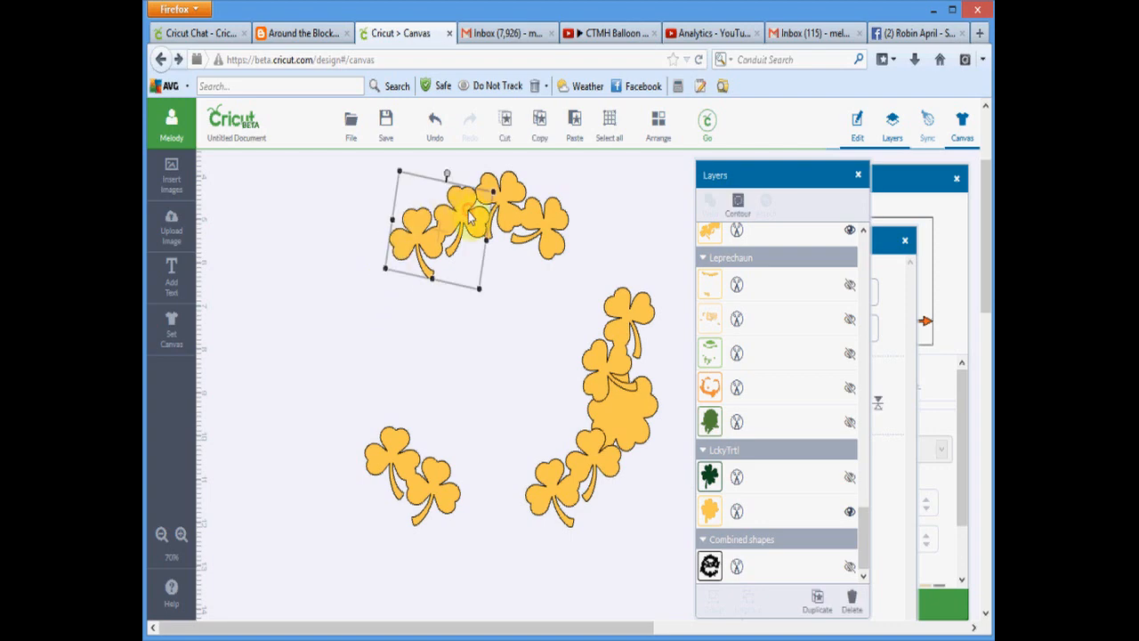
{"action": "left_click", "coordinate": [508, 208], "text": "shift"}
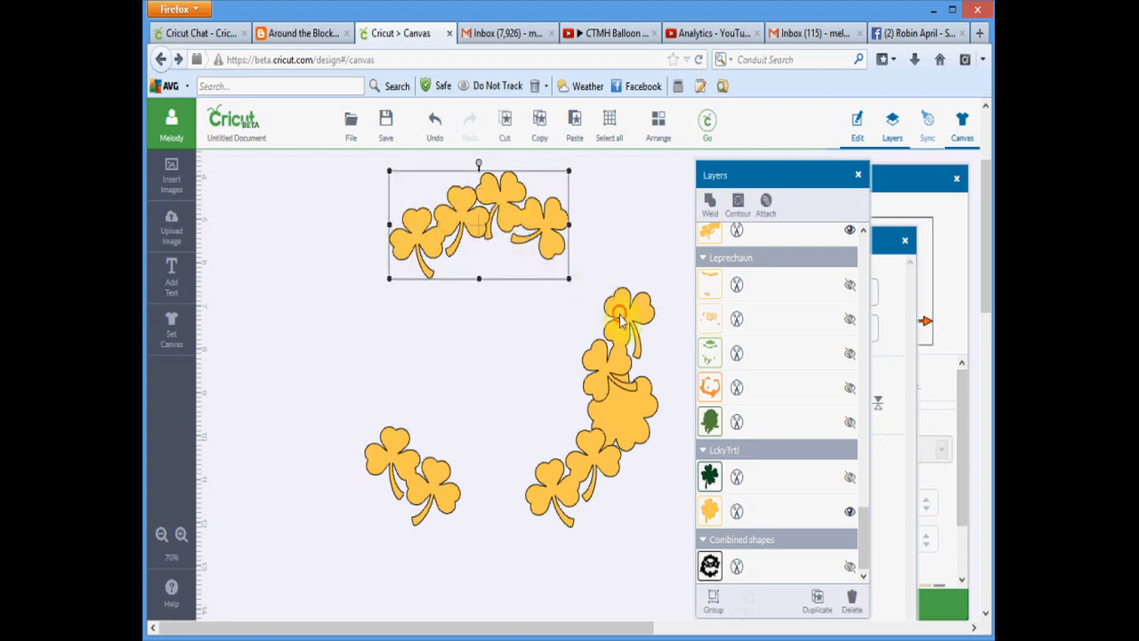
{"action": "left_click", "coordinate": [630, 342], "text": "shift"}
{"action": "left_click", "coordinate": [628, 430], "text": "shift"}
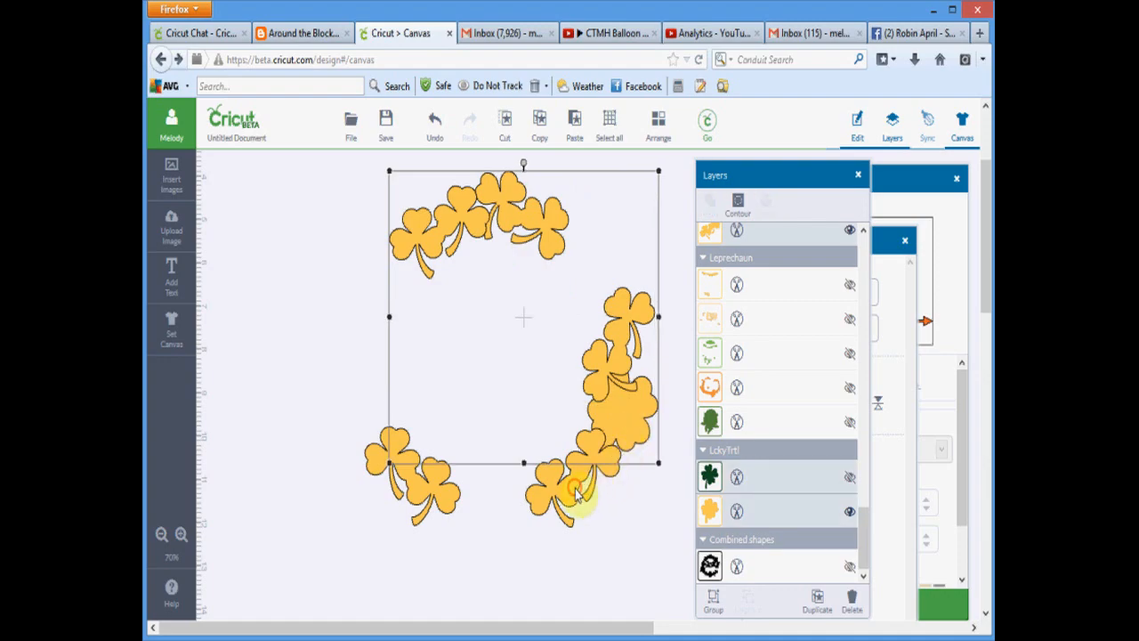
{"action": "left_click", "coordinate": [547, 503], "text": "shift"}
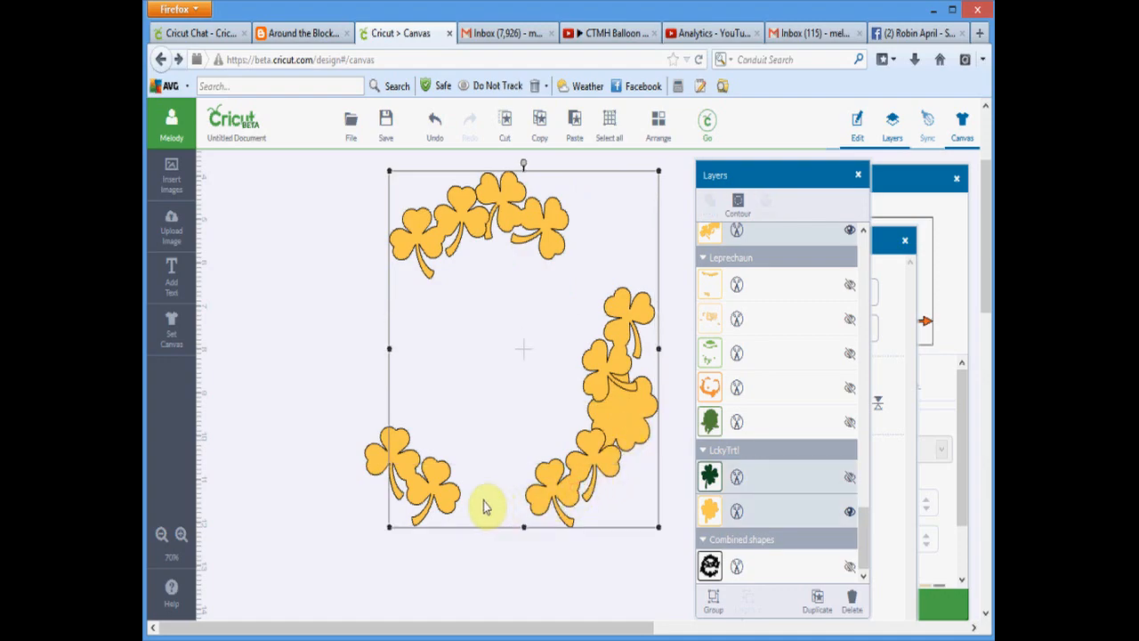
{"action": "left_click", "coordinate": [377, 472], "text": "shift"}
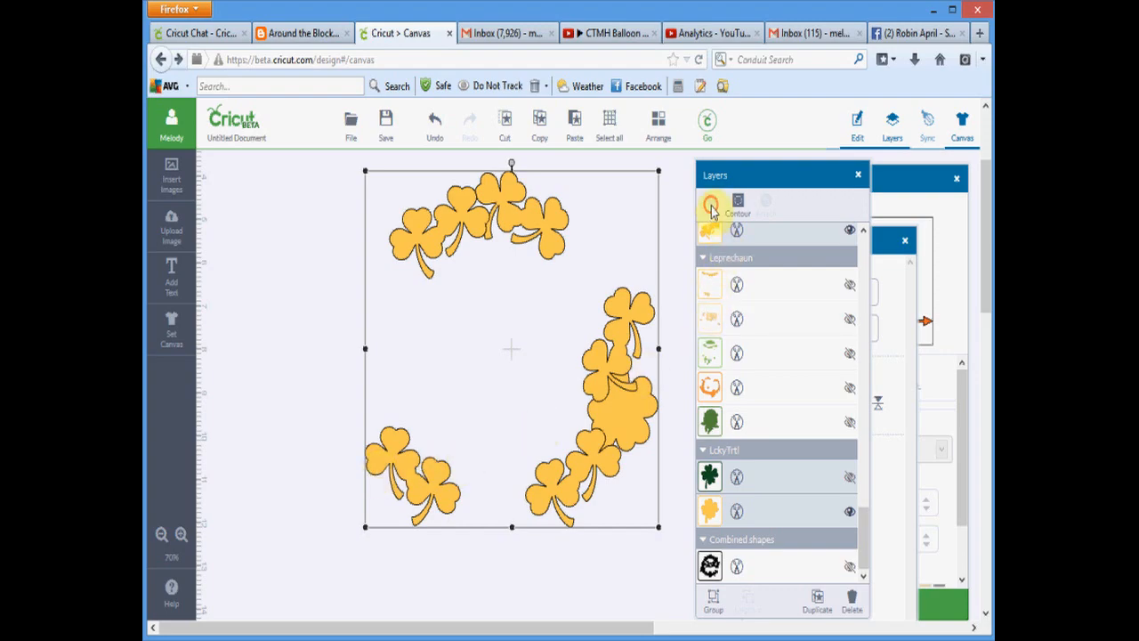
{"action": "left_click", "coordinate": [669, 252]}
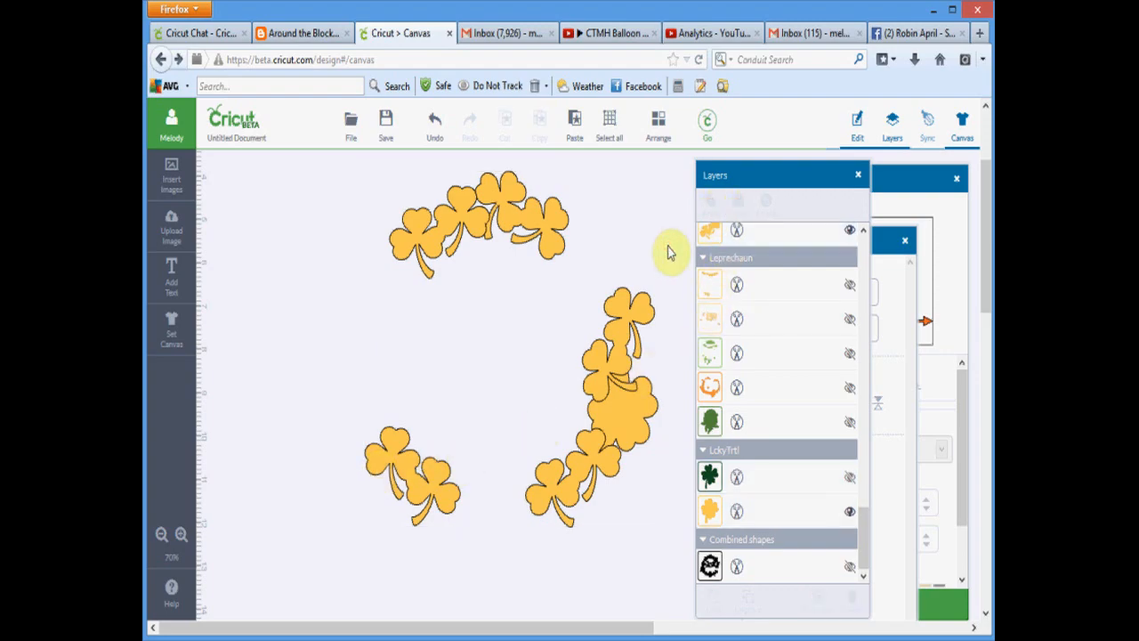
Weld the yellow layers of the two upper clover pairs together
{"action": "left_click", "coordinate": [549, 233]}
{"action": "left_click", "coordinate": [459, 223], "text": "shift"}
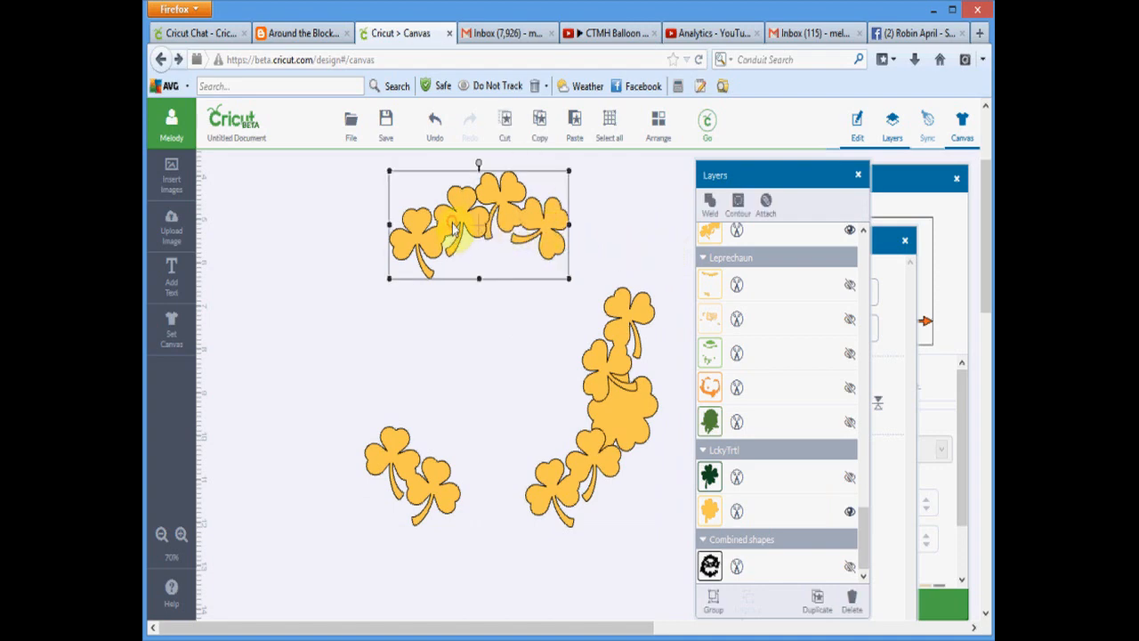
{"action": "left_click", "coordinate": [710, 206]}
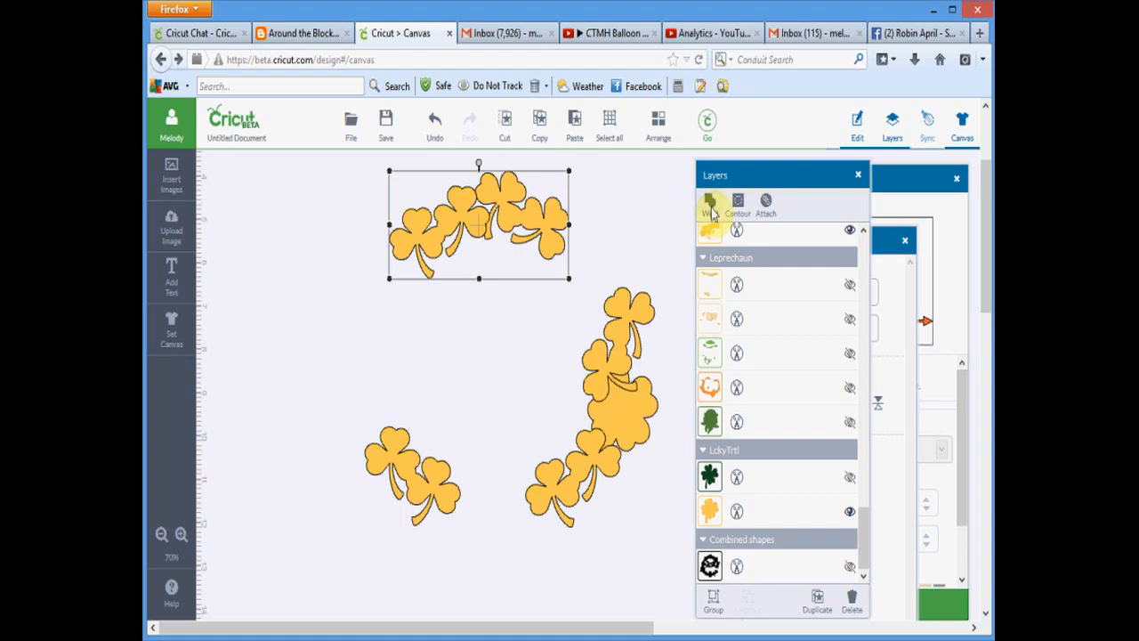
Try to select the right-hand clover pair, the LckyTrtl clover and the lower-right pair for welding
{"action": "left_click", "coordinate": [629, 328]}
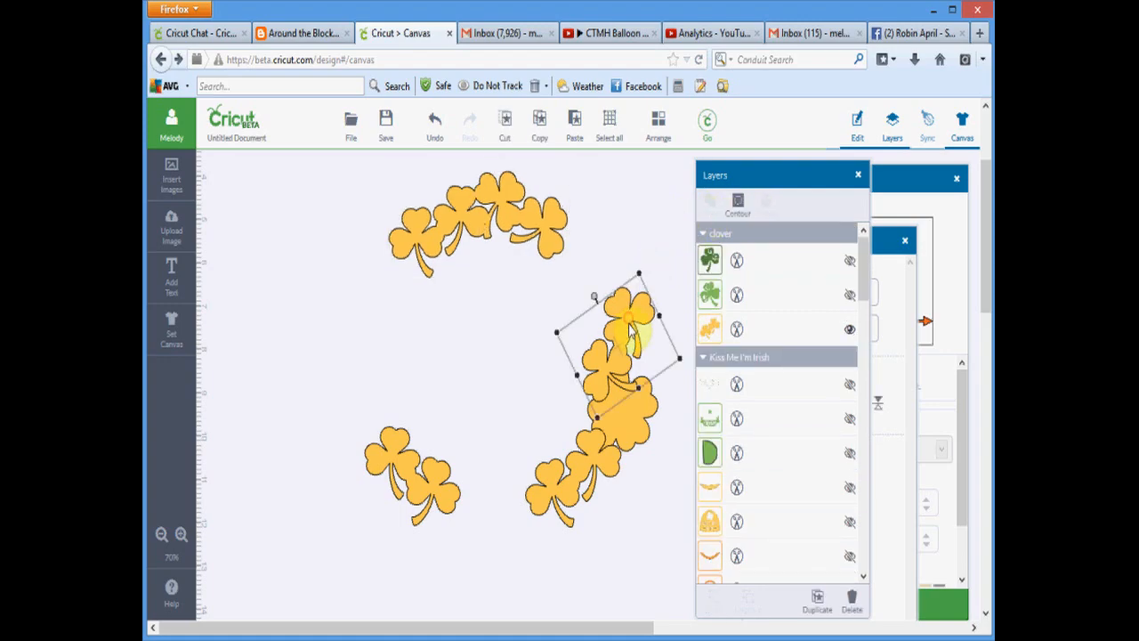
{"action": "left_click", "coordinate": [623, 392], "text": "shift"}
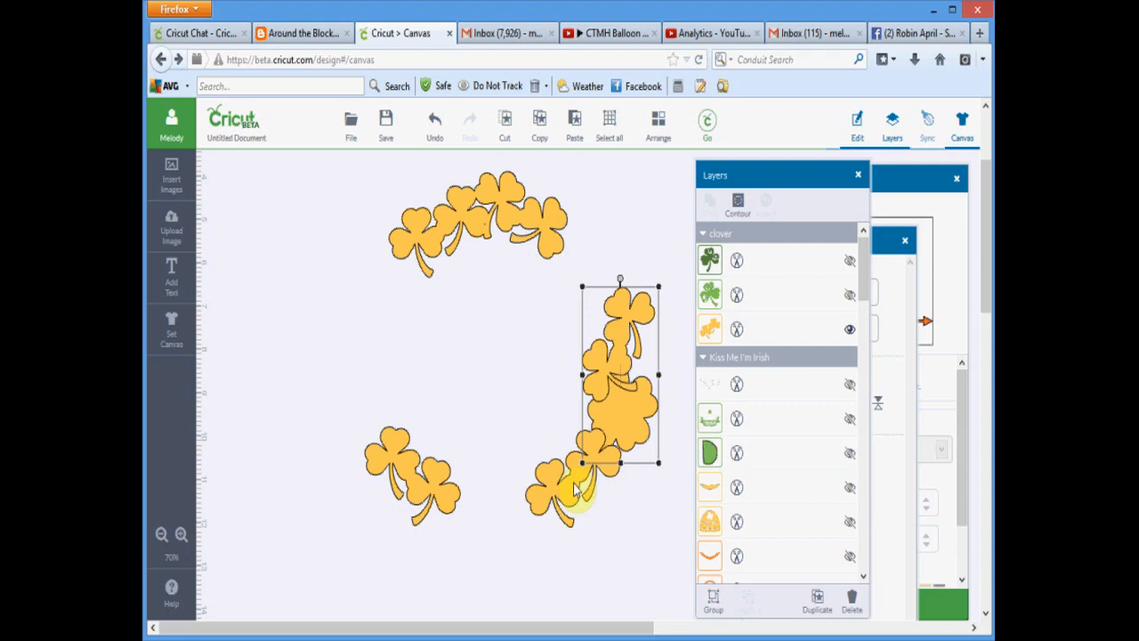
{"action": "left_click", "coordinate": [574, 488], "text": "shift"}
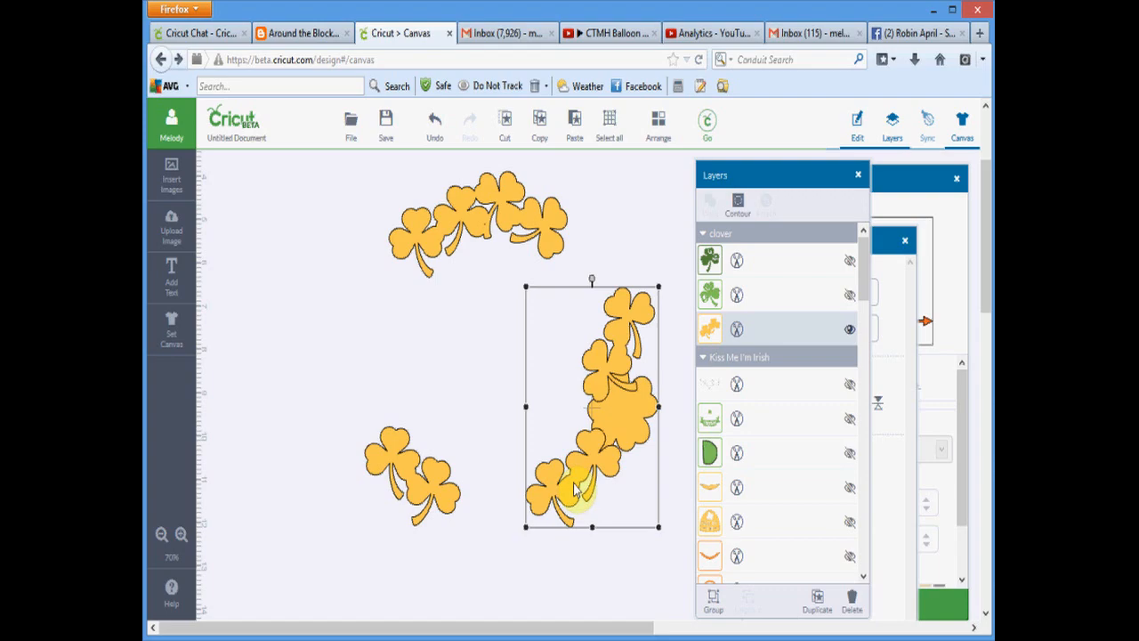
{"action": "left_click", "coordinate": [674, 422]}
Ungroup the LckyTrtl clover and select the yellow right-hand clover pair
{"action": "left_click", "coordinate": [640, 425]}
{"action": "right_click", "coordinate": [640, 425]}
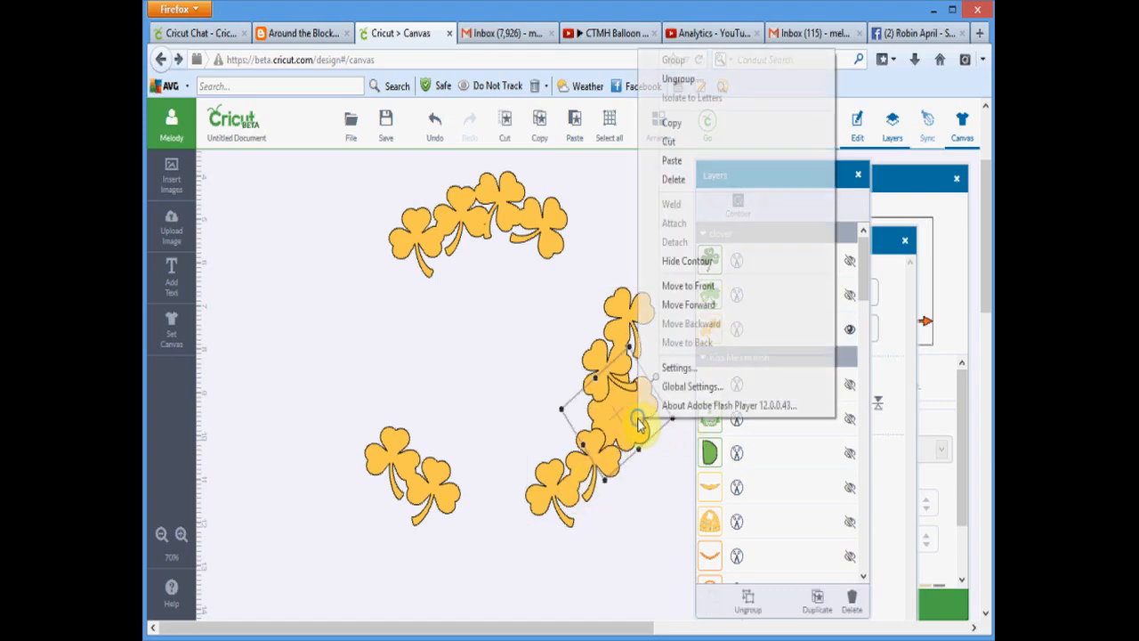
{"action": "left_click", "coordinate": [679, 79]}
{"action": "left_click", "coordinate": [561, 354]}
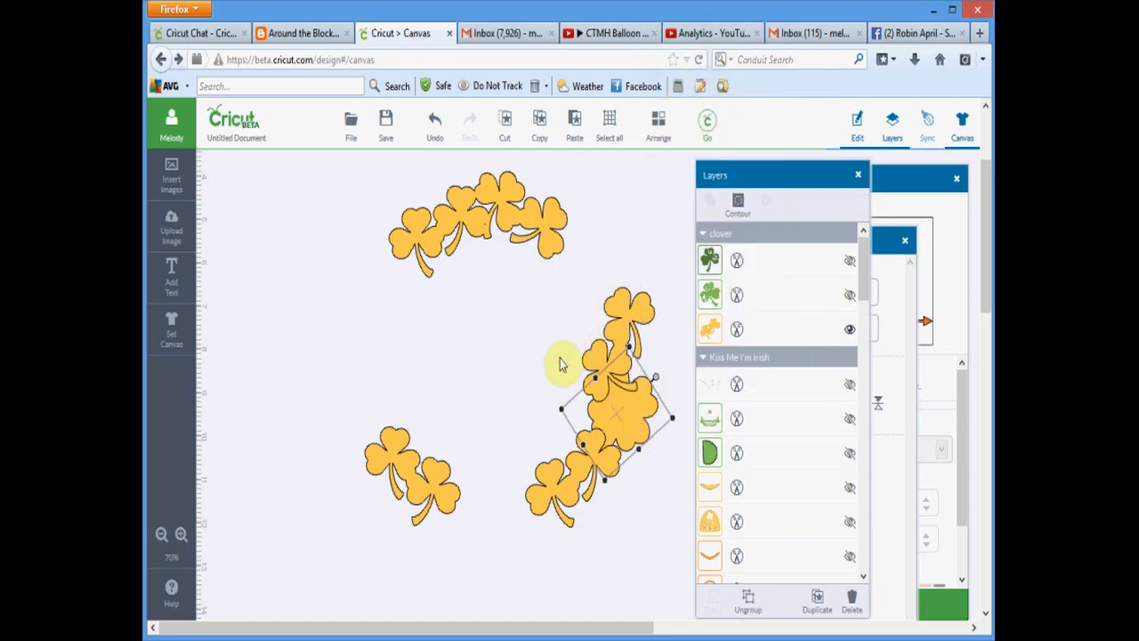
{"action": "left_click", "coordinate": [632, 331]}
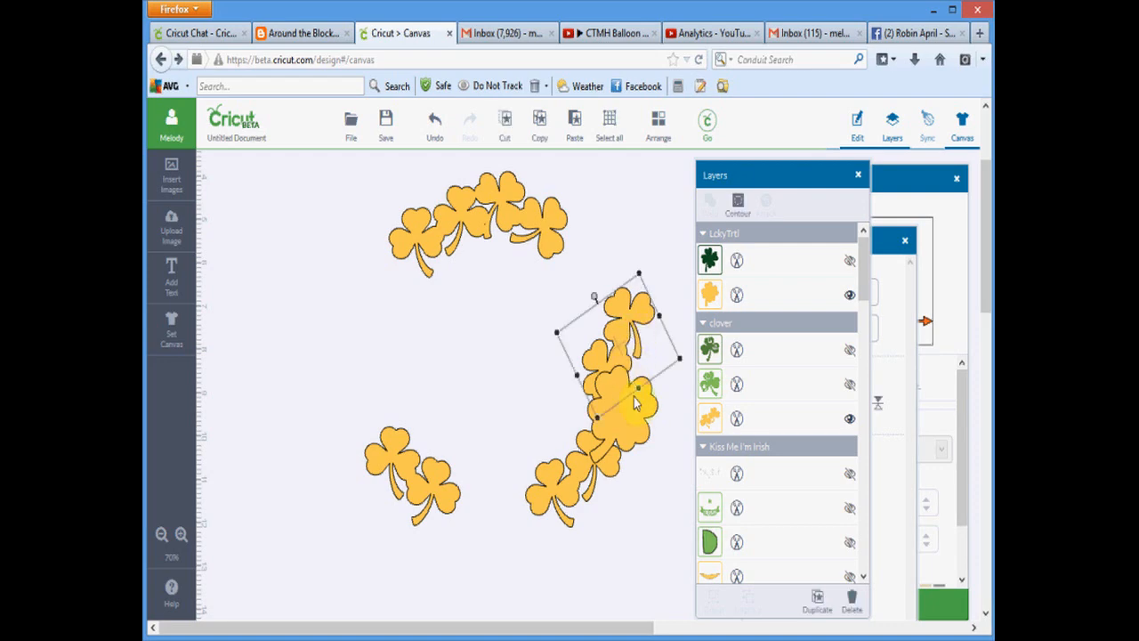
Add the yellow LckyTrtl clover and lower-right clover pair to the selection and weld all the right-hand yellow pieces together
{"action": "left_click", "coordinate": [577, 489], "text": "shift"}
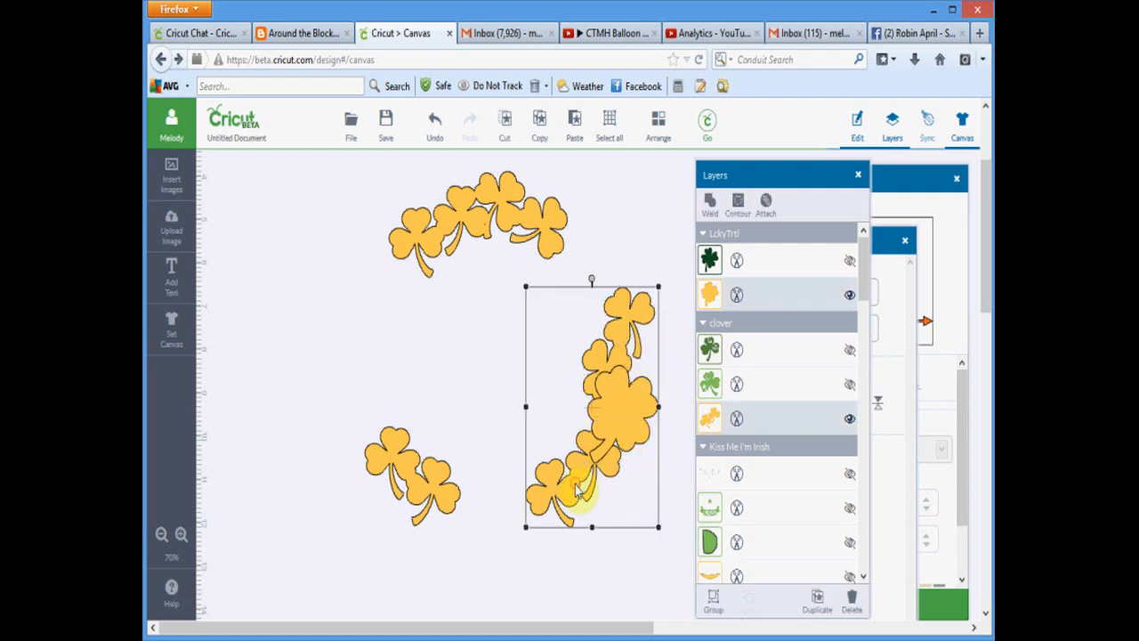
{"action": "left_click", "coordinate": [710, 207]}
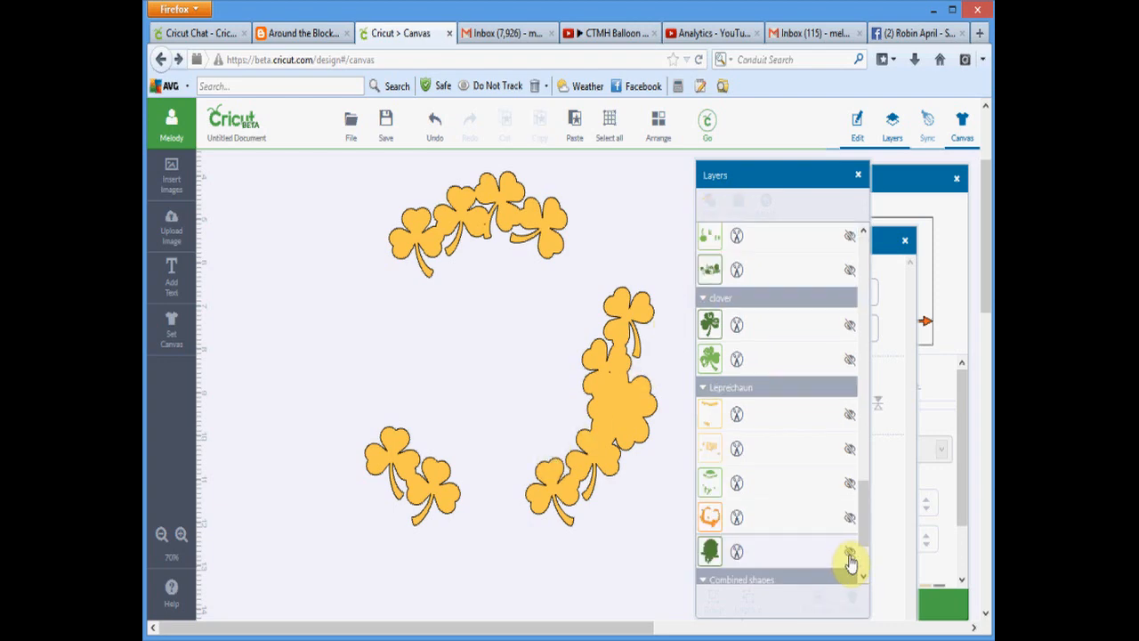
Show the Leprechaun's dark green base and the dark green clover below it, and move that clover to the front
{"action": "left_click", "coordinate": [850, 555]}
{"action": "scroll", "coordinate": [850, 534], "scroll_direction": "up", "scroll_amount": 2}
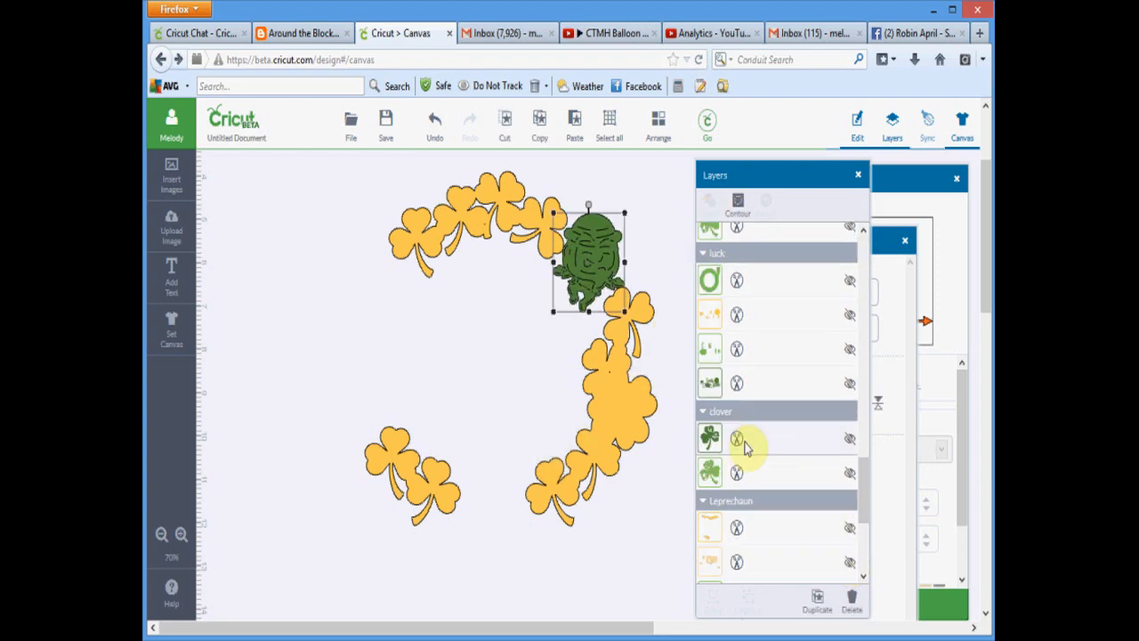
{"action": "left_click", "coordinate": [850, 442]}
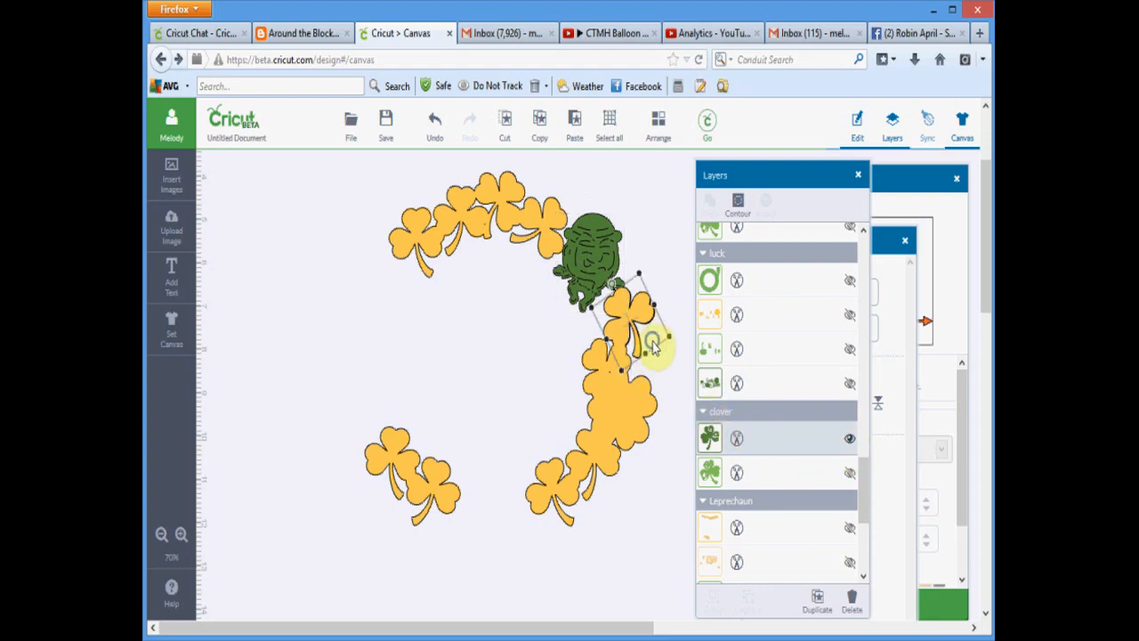
{"action": "right_click", "coordinate": [650, 337]}
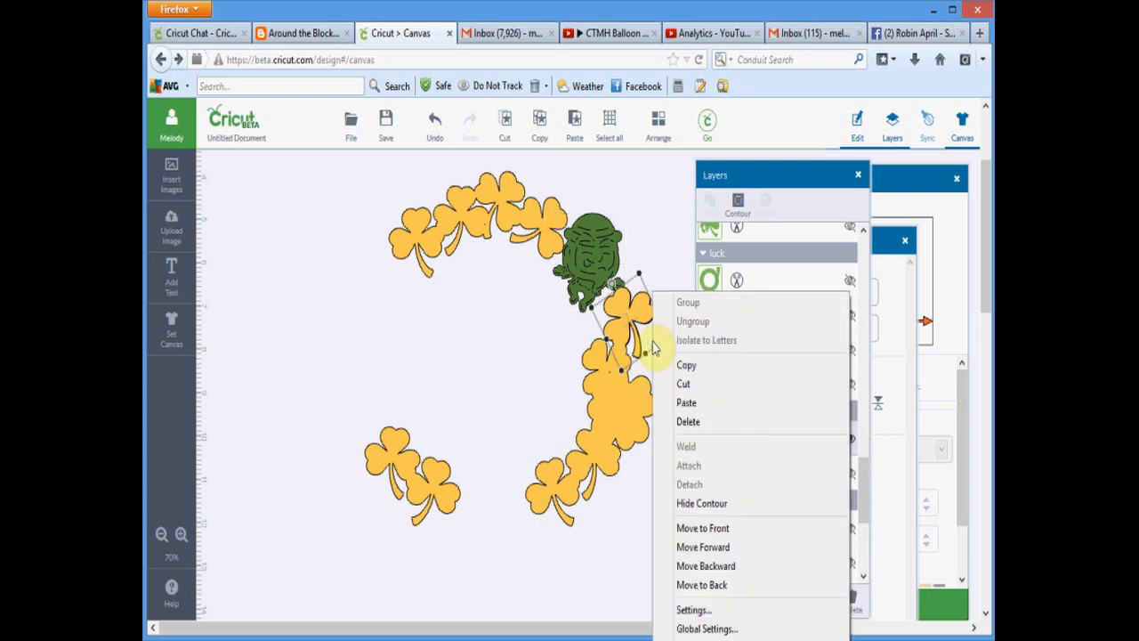
{"action": "left_click", "coordinate": [690, 529]}
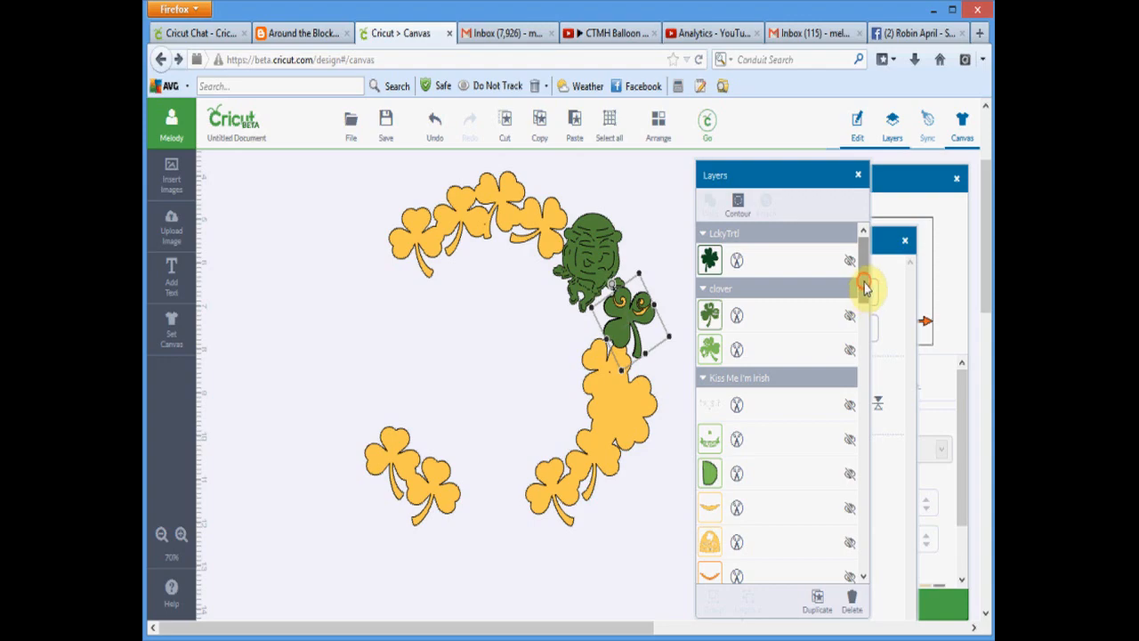
Show the dark green layer of the lower-right clover pair and bring it in front of the yellow shape
{"action": "left_click", "coordinate": [850, 319]}
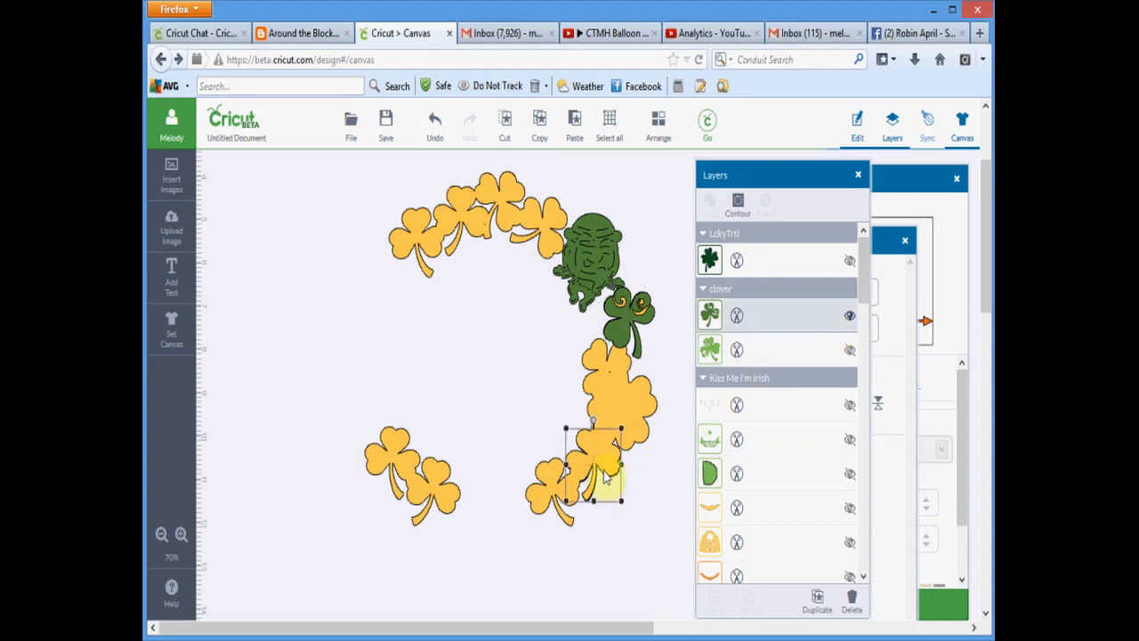
{"action": "left_click", "coordinate": [657, 127]}
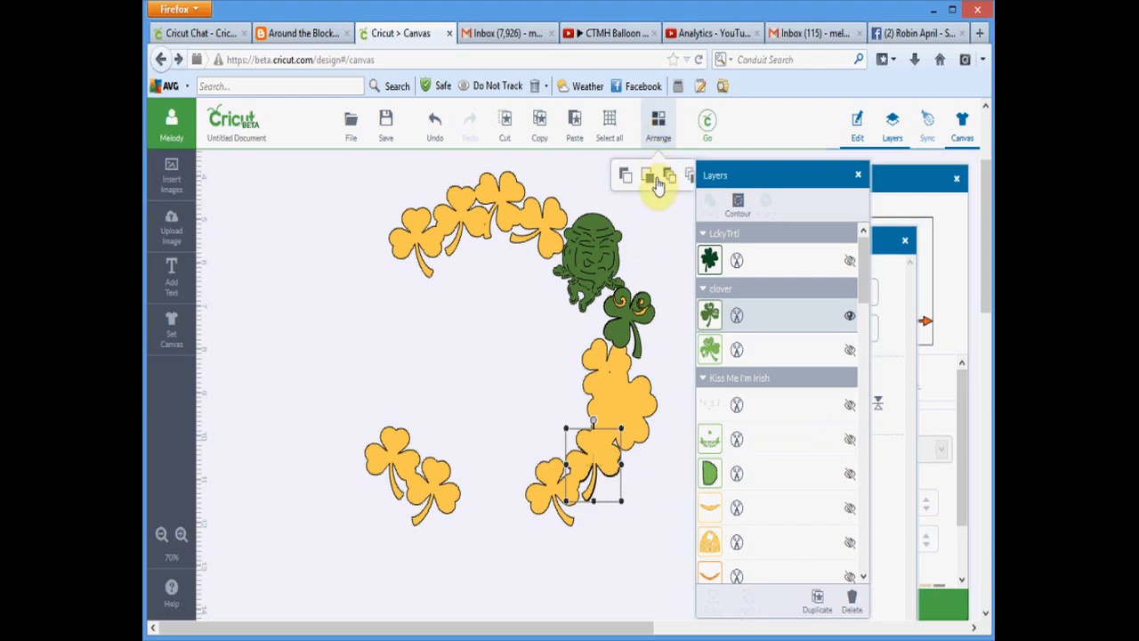
{"action": "left_click", "coordinate": [651, 181]}
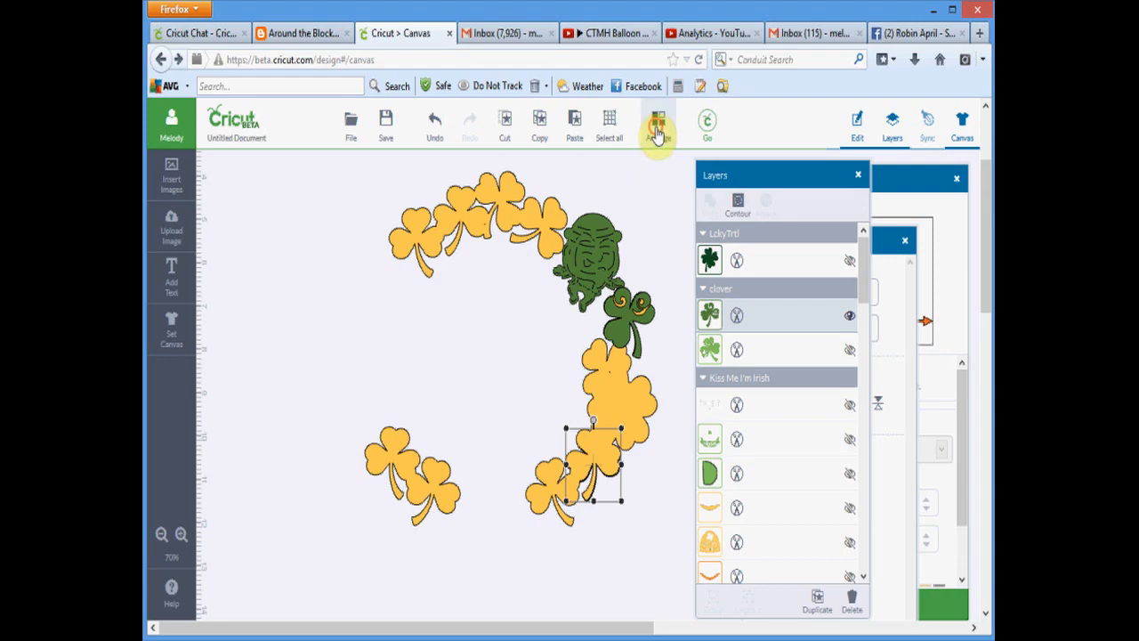
{"action": "left_click", "coordinate": [658, 127]}
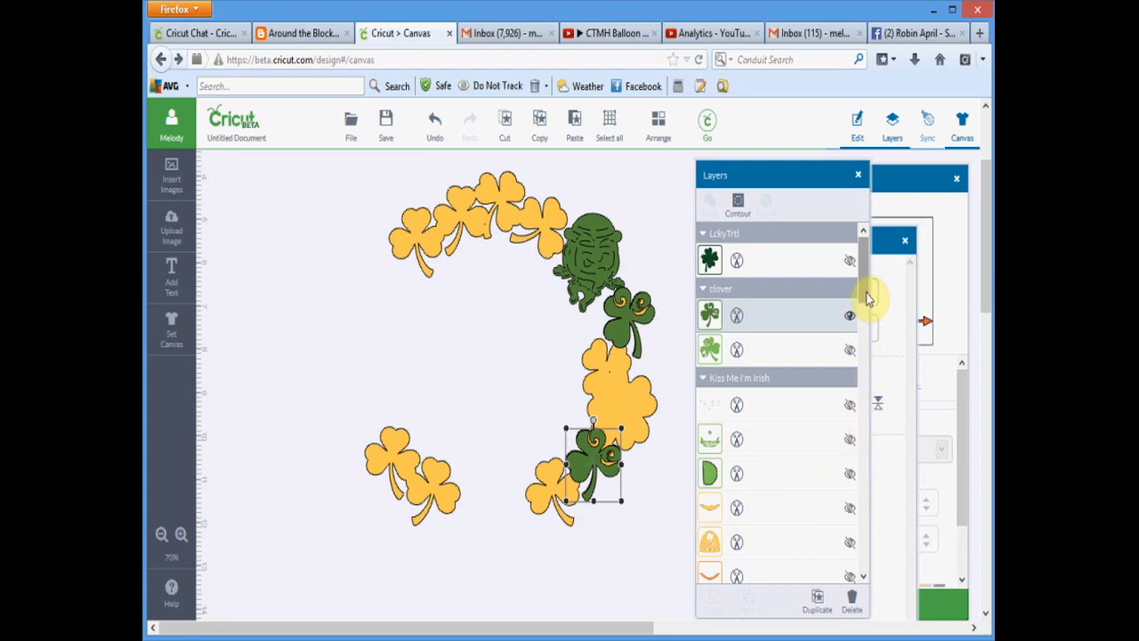
Show the dark green base layers of the Kiss Me I'm Irish and Pot Of Gold images
{"action": "scroll", "coordinate": [868, 304], "scroll_direction": "down", "scroll_amount": 1}
{"action": "left_click_drag", "start_coordinate": [867, 304], "coordinate": [863, 359]}
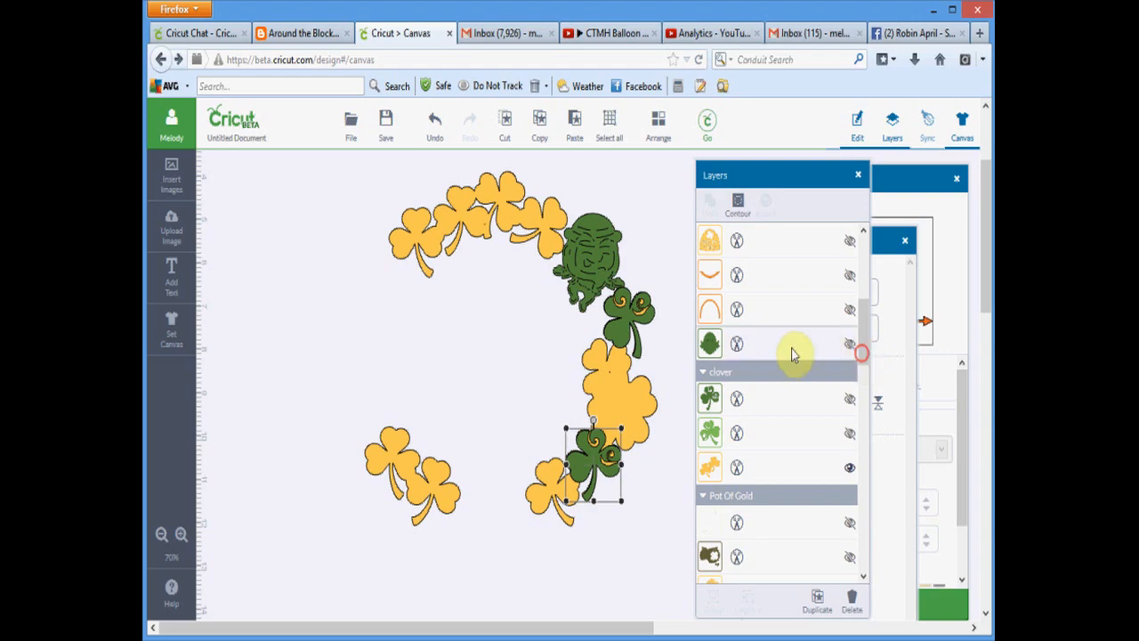
{"action": "left_click", "coordinate": [850, 346]}
{"action": "left_click_drag", "start_coordinate": [862, 355], "coordinate": [860, 414]}
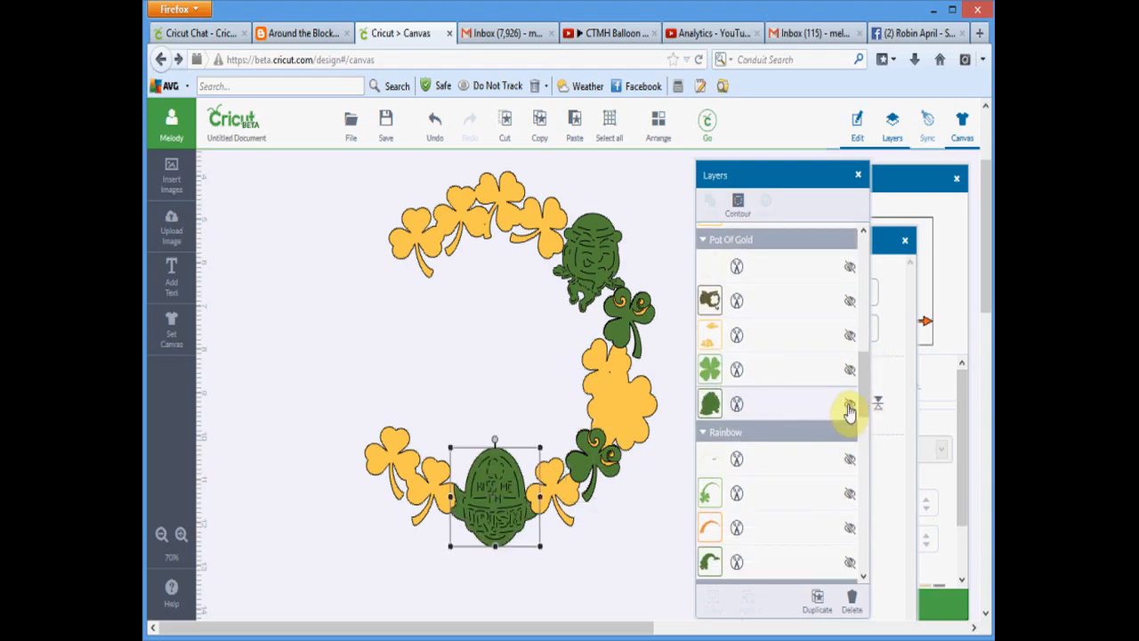
{"action": "left_click", "coordinate": [850, 407]}
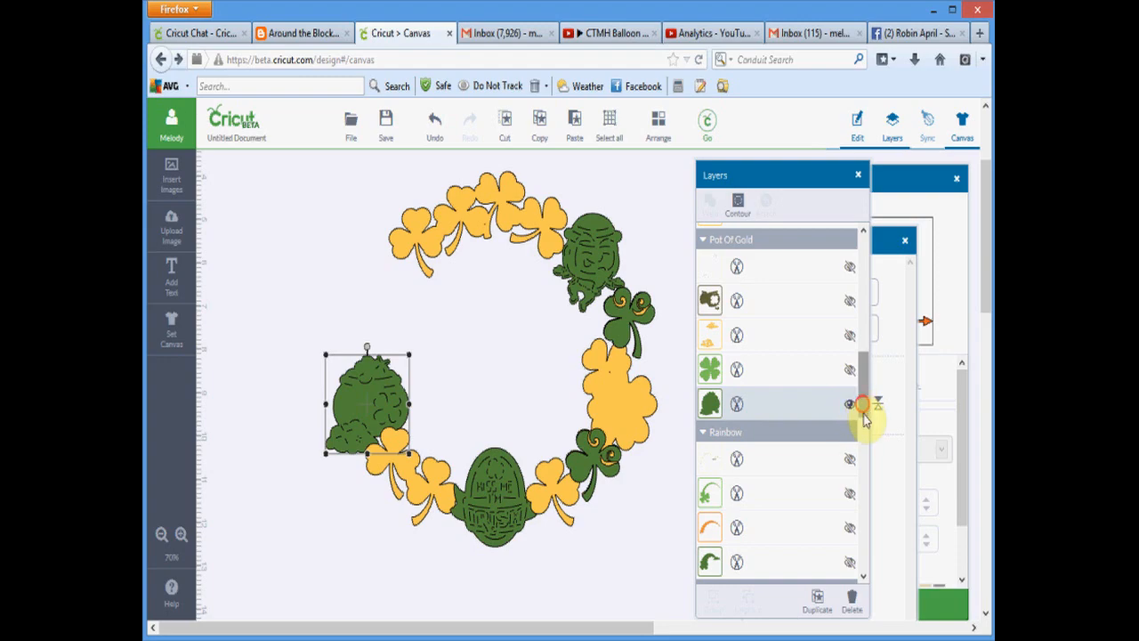
Show the dark green LckyTrtl clover and move it to the front
{"action": "left_click_drag", "start_coordinate": [864, 414], "coordinate": [863, 429]}
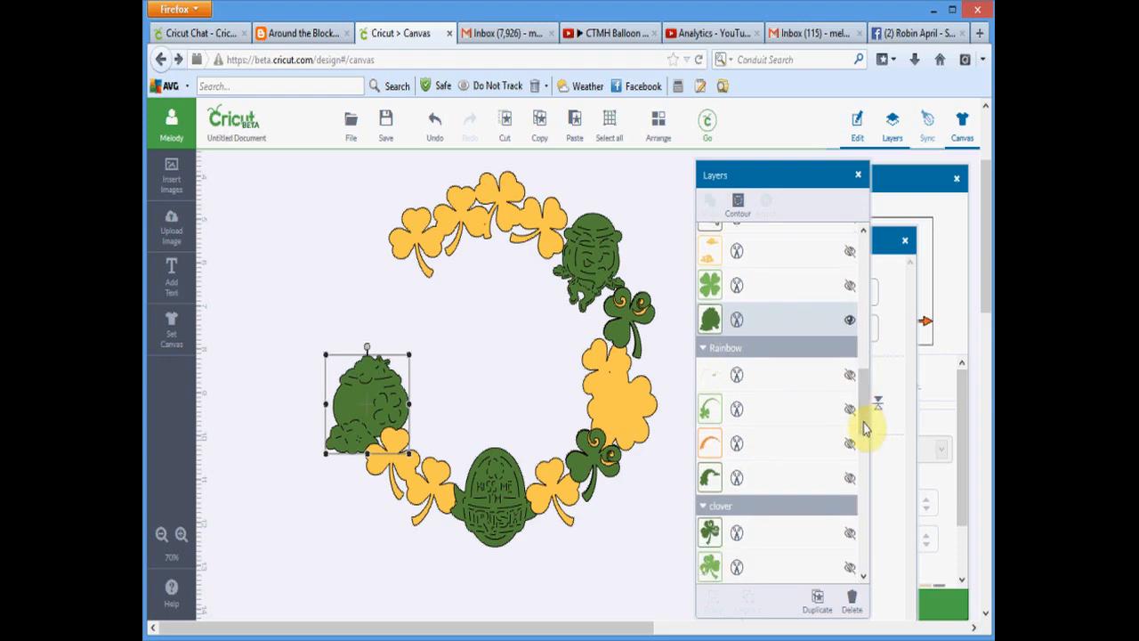
{"action": "left_click_drag", "start_coordinate": [863, 429], "coordinate": [867, 424]}
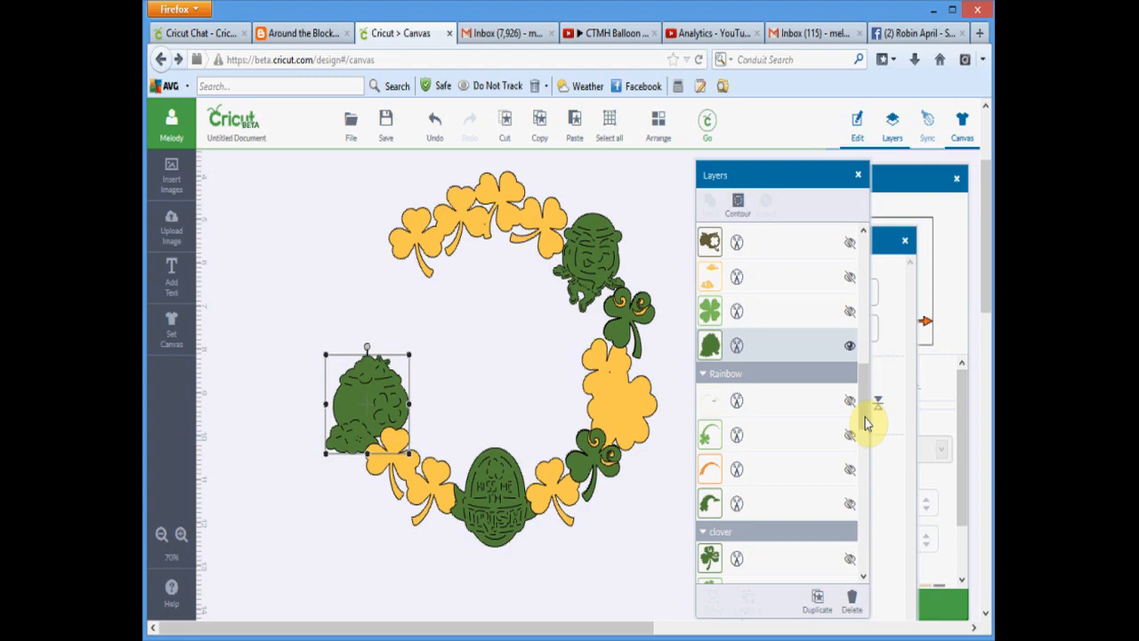
{"action": "left_click_drag", "start_coordinate": [867, 424], "coordinate": [872, 288]}
{"action": "left_click", "coordinate": [651, 436]}
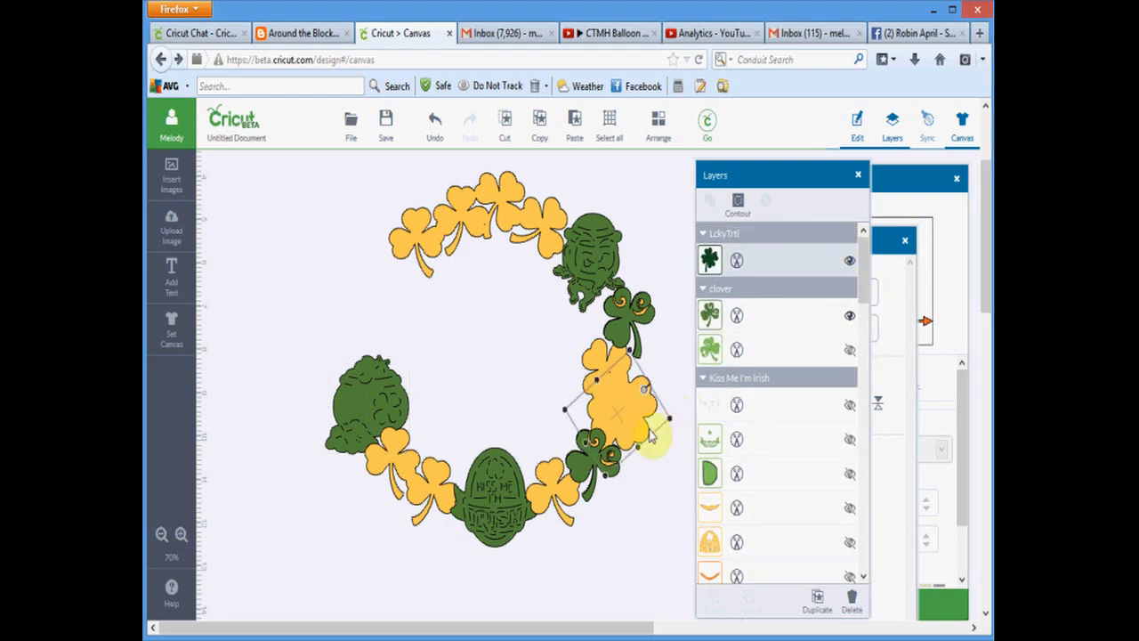
{"action": "right_click", "coordinate": [651, 436]}
{"action": "left_click", "coordinate": [692, 348]}
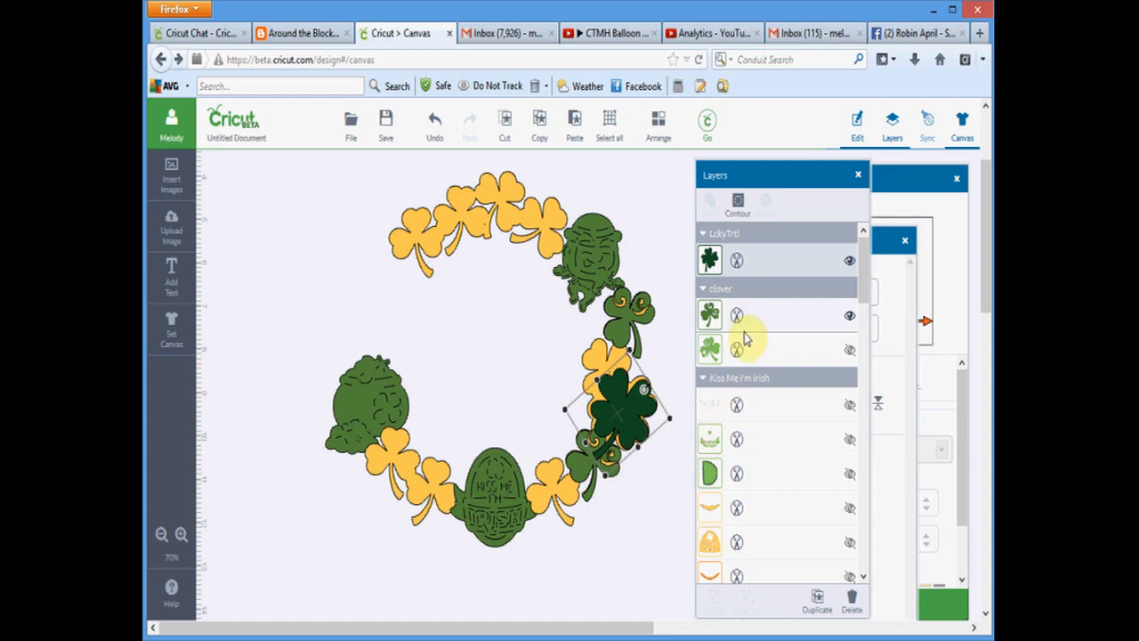
Show the light green lower-right clover and the plain green Kiss Me I'm Irish layer, bringing both to the front
{"action": "left_click", "coordinate": [850, 349]}
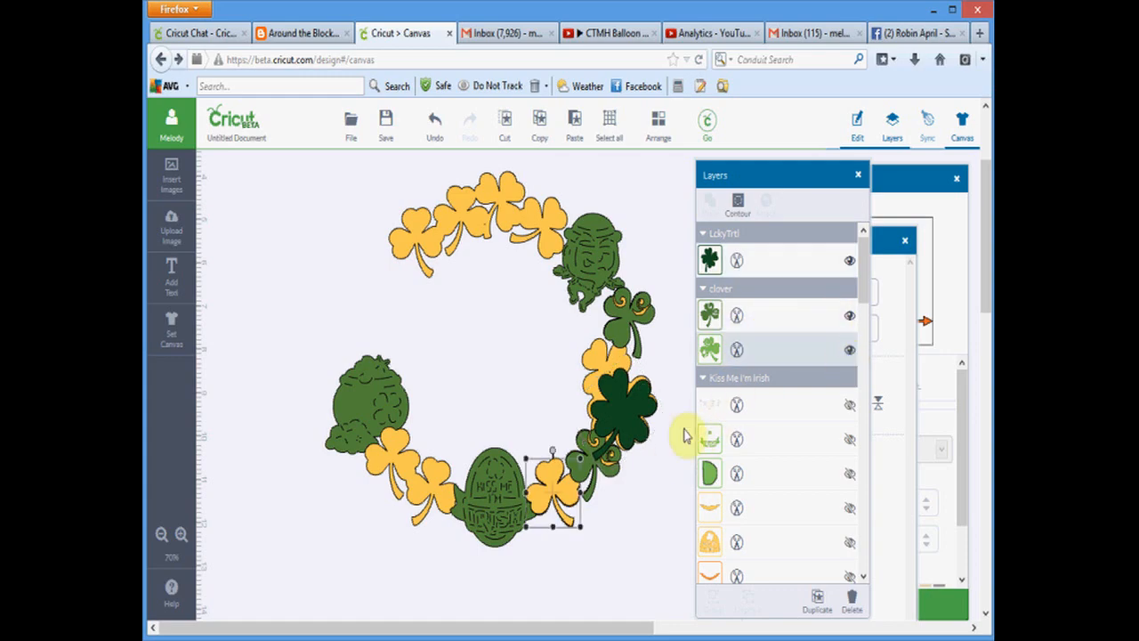
{"action": "left_click", "coordinate": [818, 480]}
{"action": "right_click", "coordinate": [495, 458]}
{"action": "left_click", "coordinate": [556, 334]}
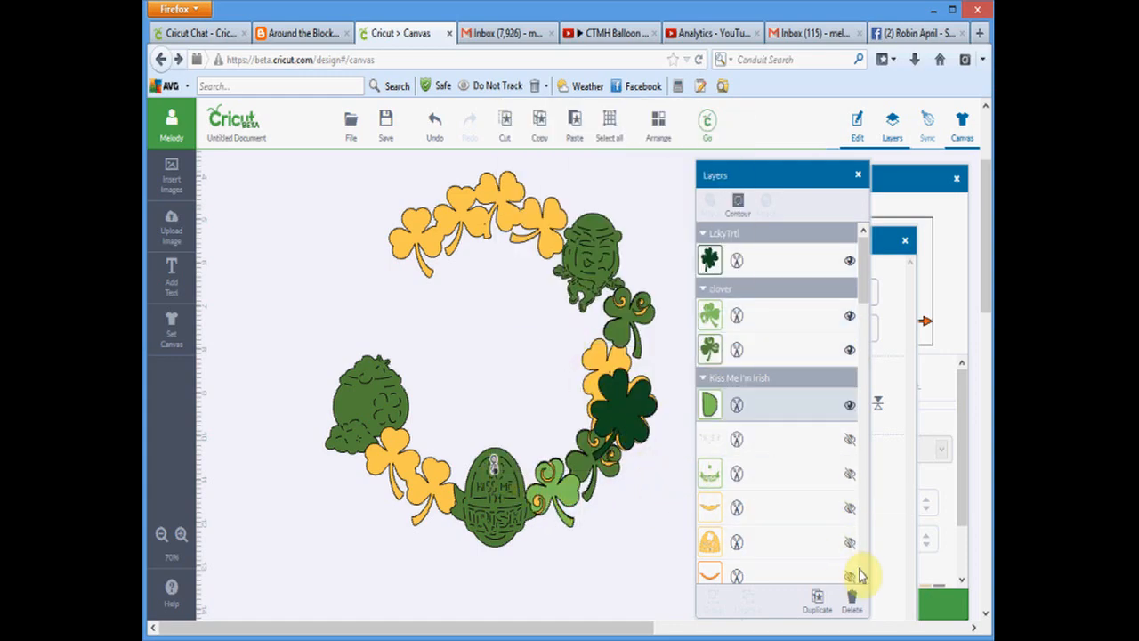
Show all the remaining hidden layers of the Kiss Me I'm Irish image
{"action": "left_click", "coordinate": [850, 576]}
{"action": "left_click", "coordinate": [850, 509]}
{"action": "left_click", "coordinate": [849, 441]}
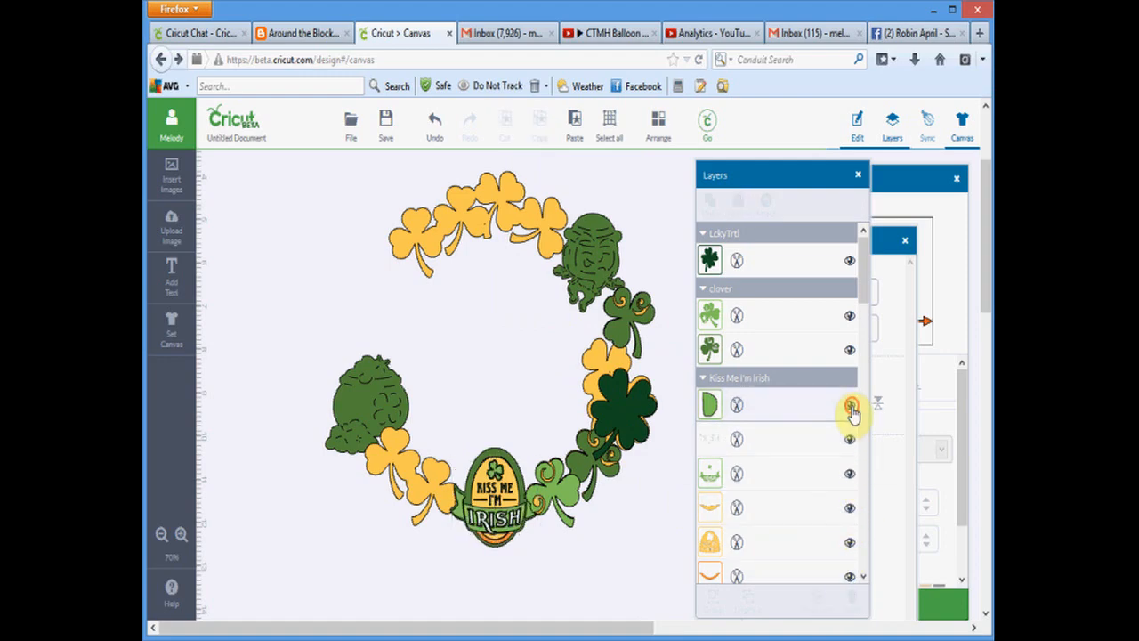
Show the light green and dark green layers of the lower-left clover pair
{"action": "left_click_drag", "start_coordinate": [864, 300], "coordinate": [872, 381]}
{"action": "left_click", "coordinate": [850, 285]}
{"action": "left_click", "coordinate": [850, 249]}
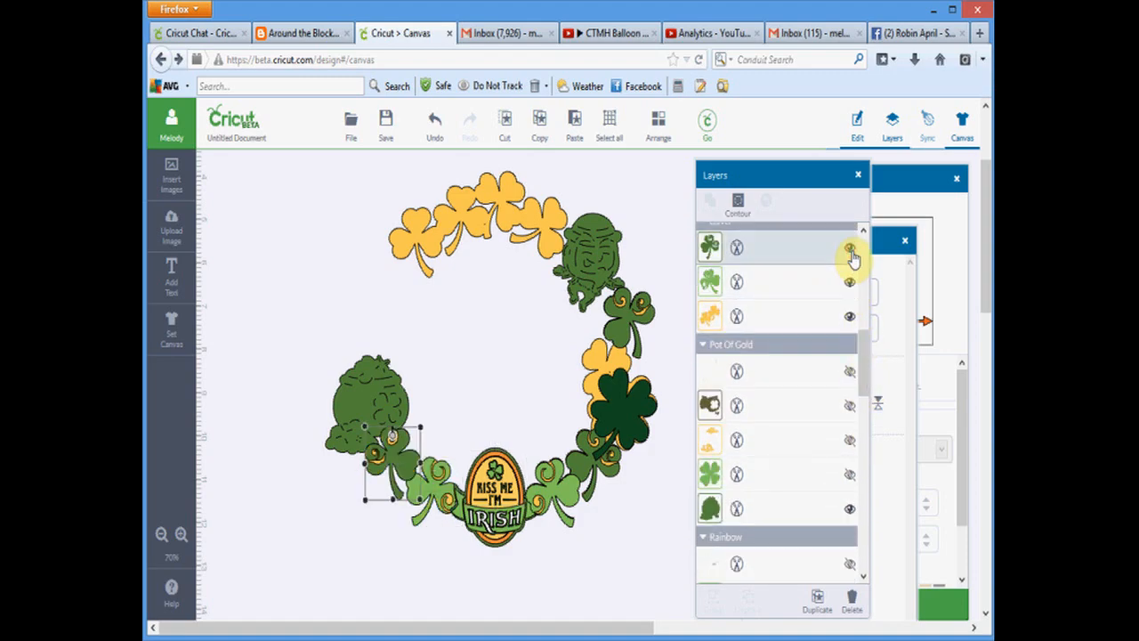
Weld the Pot Of Gold's dark green base to the dark green clover beside it
{"action": "left_click", "coordinate": [392, 468]}
{"action": "right_click", "coordinate": [399, 458]}
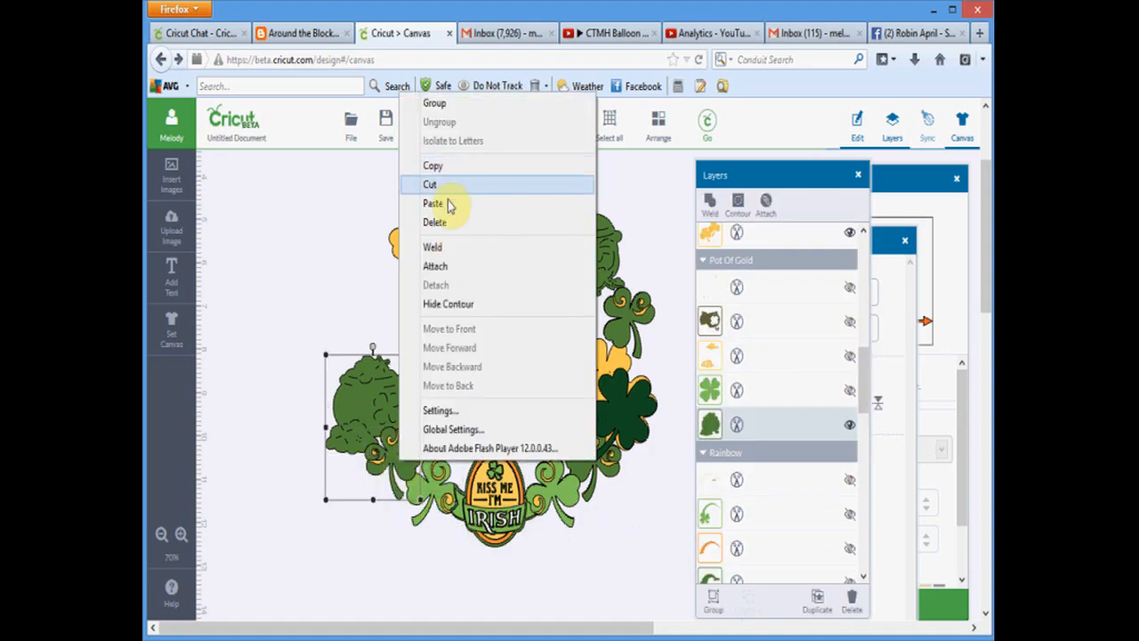
{"action": "left_click", "coordinate": [447, 364]}
{"action": "left_click", "coordinate": [449, 366]}
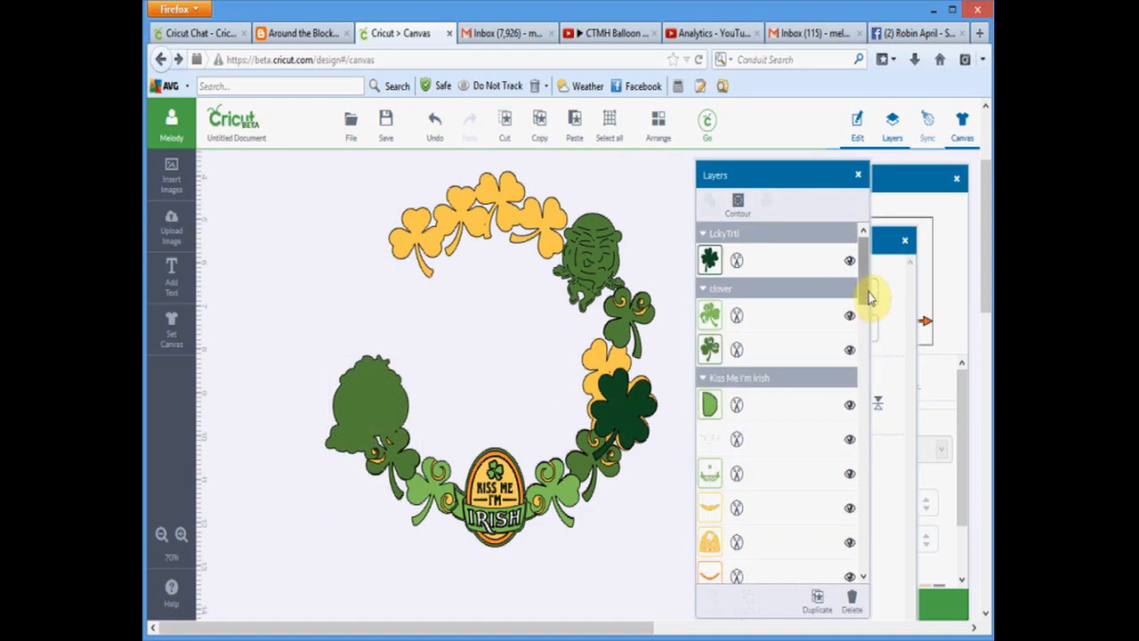
Show the remaining Pot Of Gold layers and move its light green four-leaf clover to the front
{"action": "left_click_drag", "start_coordinate": [864, 292], "coordinate": [864, 394]}
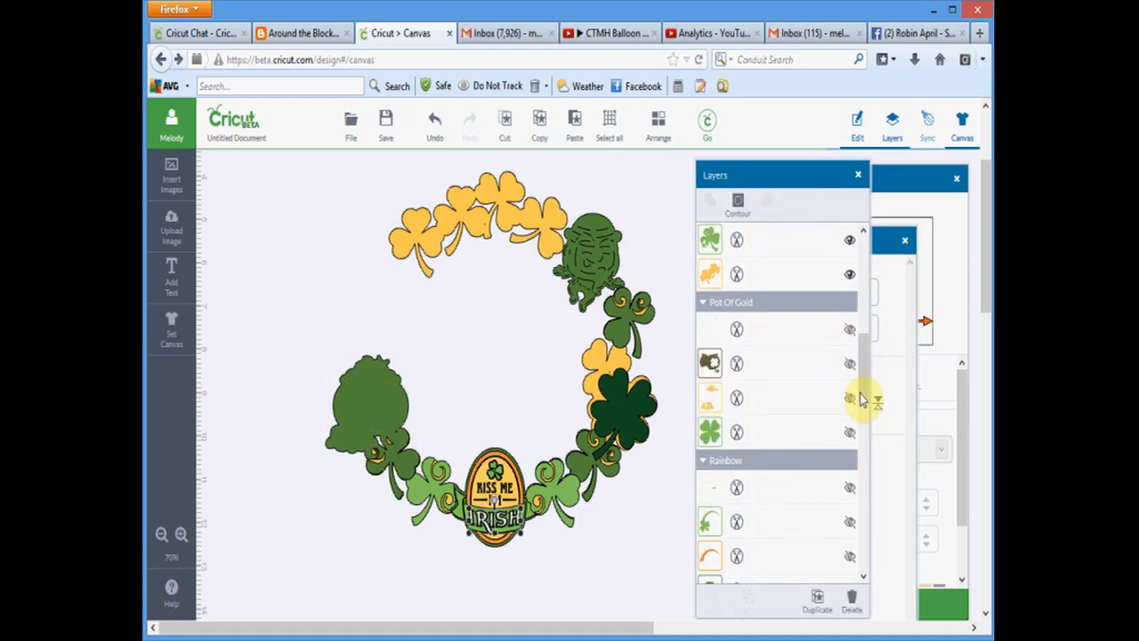
{"action": "right_click", "coordinate": [342, 374]}
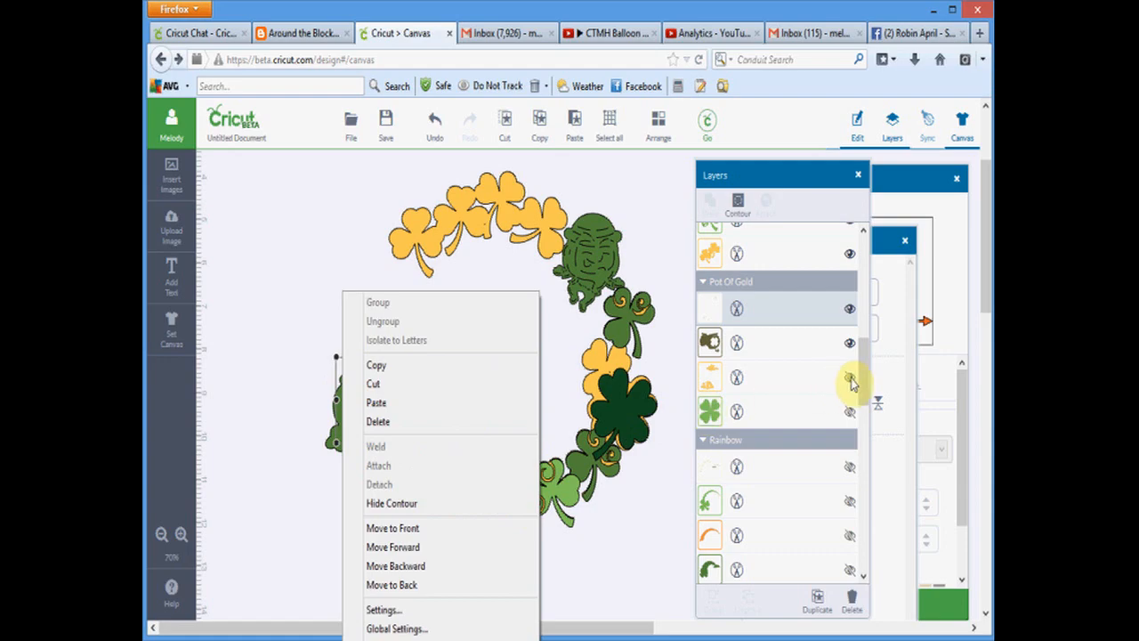
{"action": "left_click", "coordinate": [850, 378]}
{"action": "right_click", "coordinate": [388, 403]}
{"action": "left_click", "coordinate": [388, 404]}
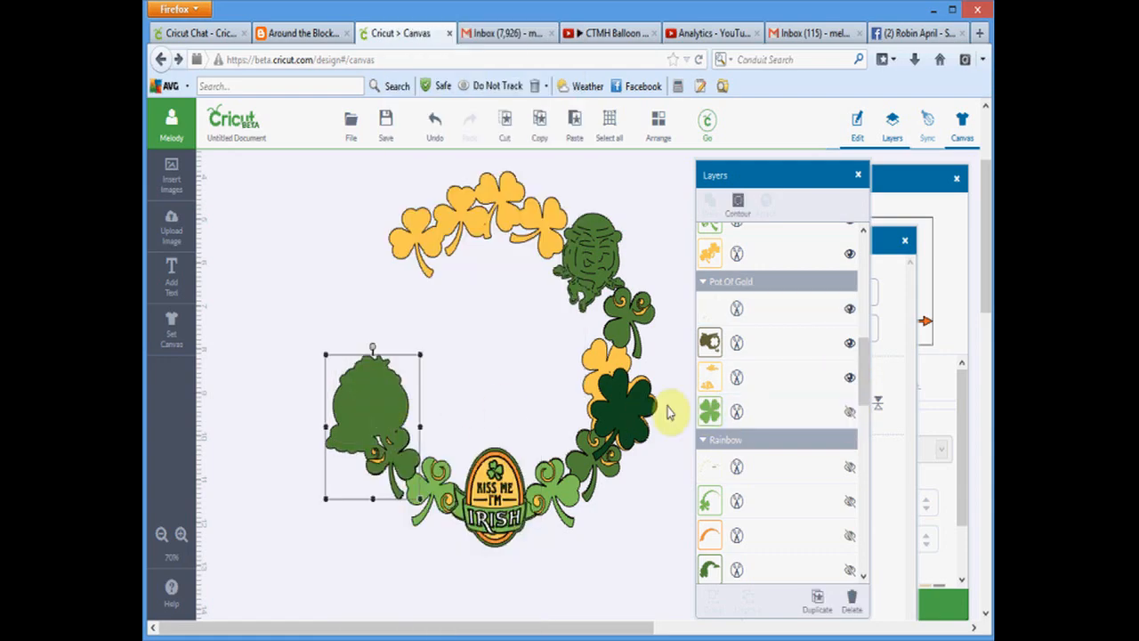
{"action": "left_click", "coordinate": [851, 417]}
{"action": "right_click", "coordinate": [383, 408]}
{"action": "left_click", "coordinate": [453, 283]}
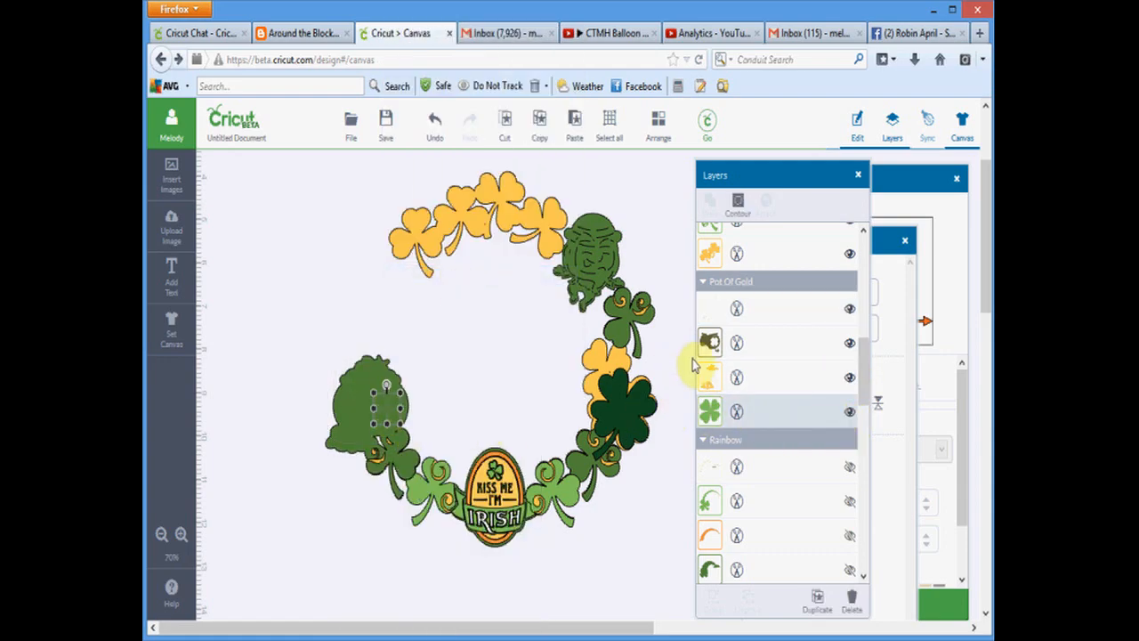
Move the Pot Of Gold's brown pot layer and its white layer to the front
{"action": "left_click_drag", "start_coordinate": [863, 374], "coordinate": [867, 432]}
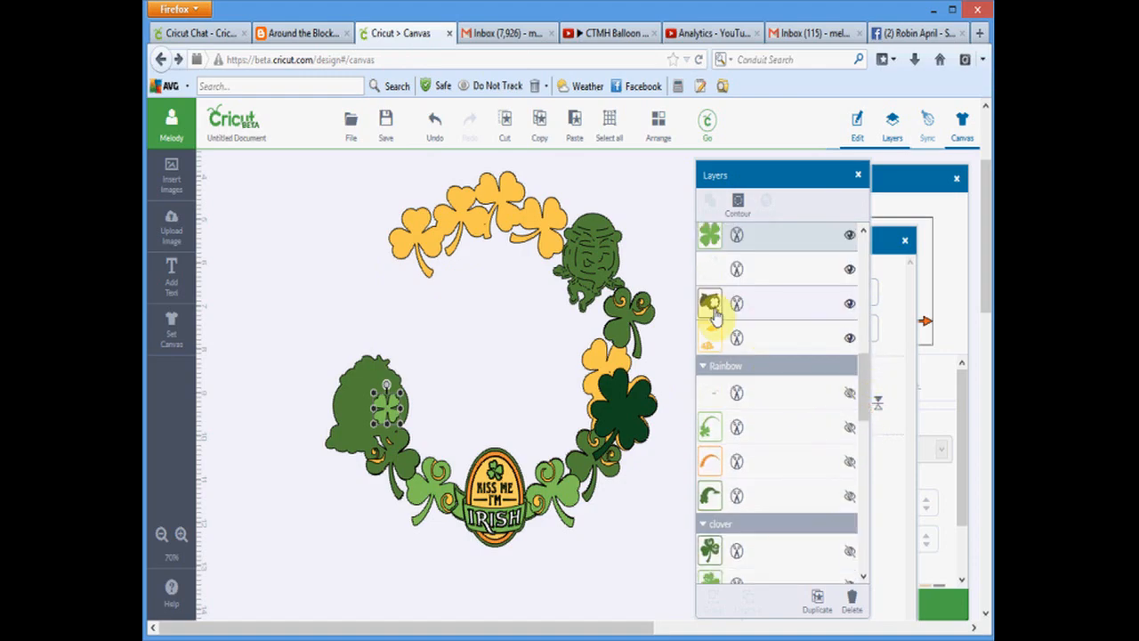
{"action": "left_click", "coordinate": [712, 303]}
{"action": "right_click", "coordinate": [374, 396]}
{"action": "left_click", "coordinate": [392, 270]}
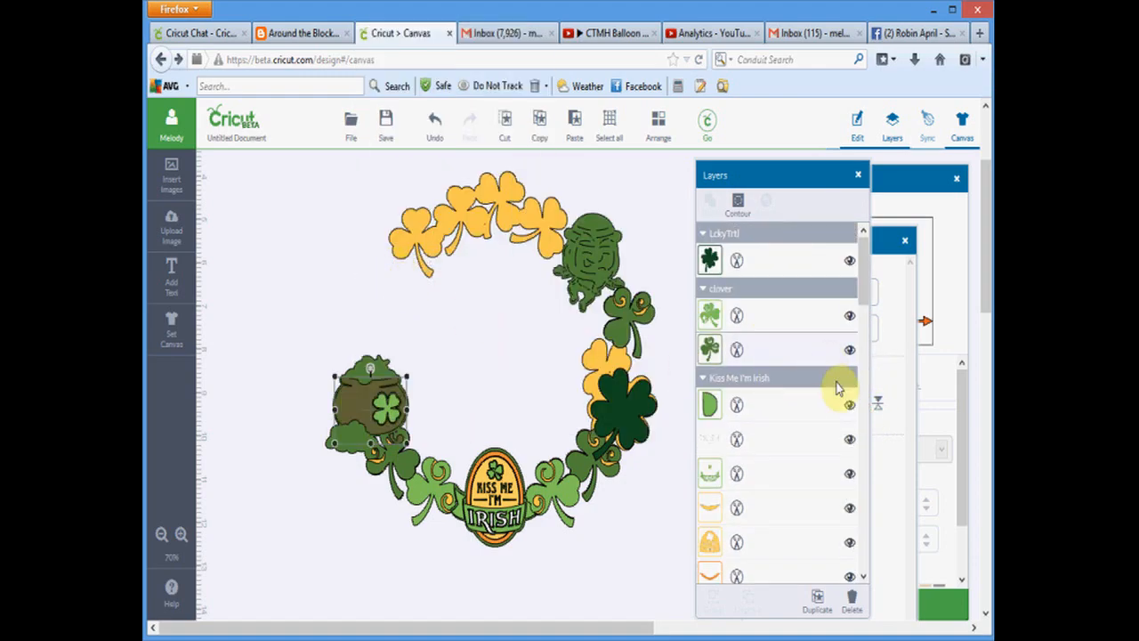
{"action": "left_click_drag", "start_coordinate": [864, 285], "coordinate": [851, 400]}
{"action": "left_click", "coordinate": [755, 426]}
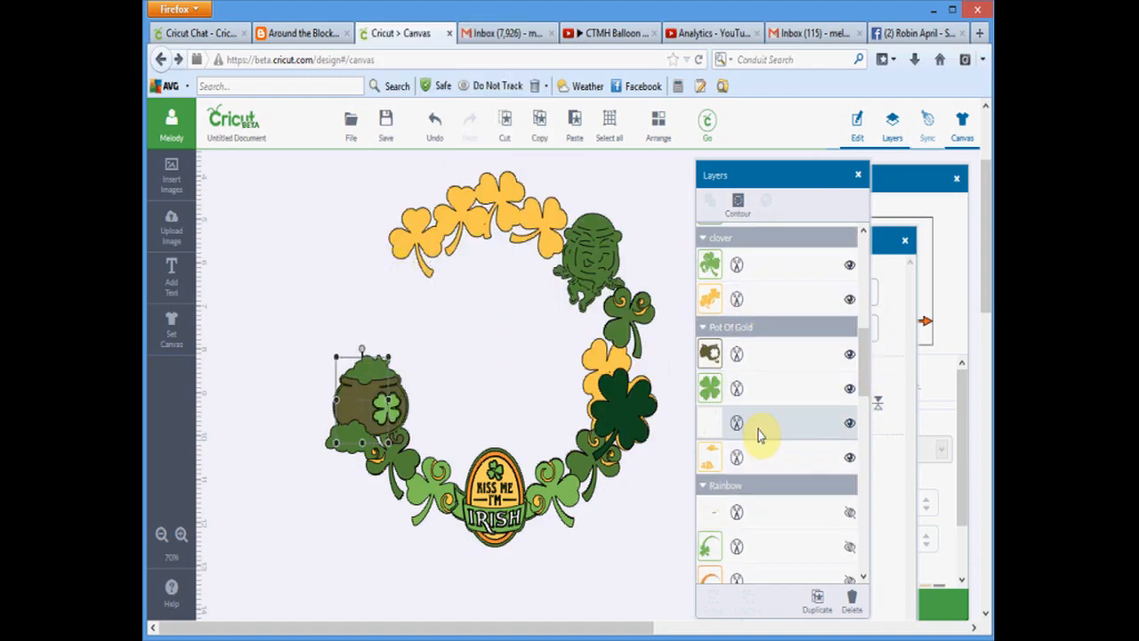
{"action": "right_click", "coordinate": [370, 406]}
{"action": "left_click", "coordinate": [419, 330]}
Show the Leprechaun's orange, light green, skin-toned and yellow layers
{"action": "scroll", "coordinate": [859, 433], "scroll_direction": "down", "scroll_amount": 10}
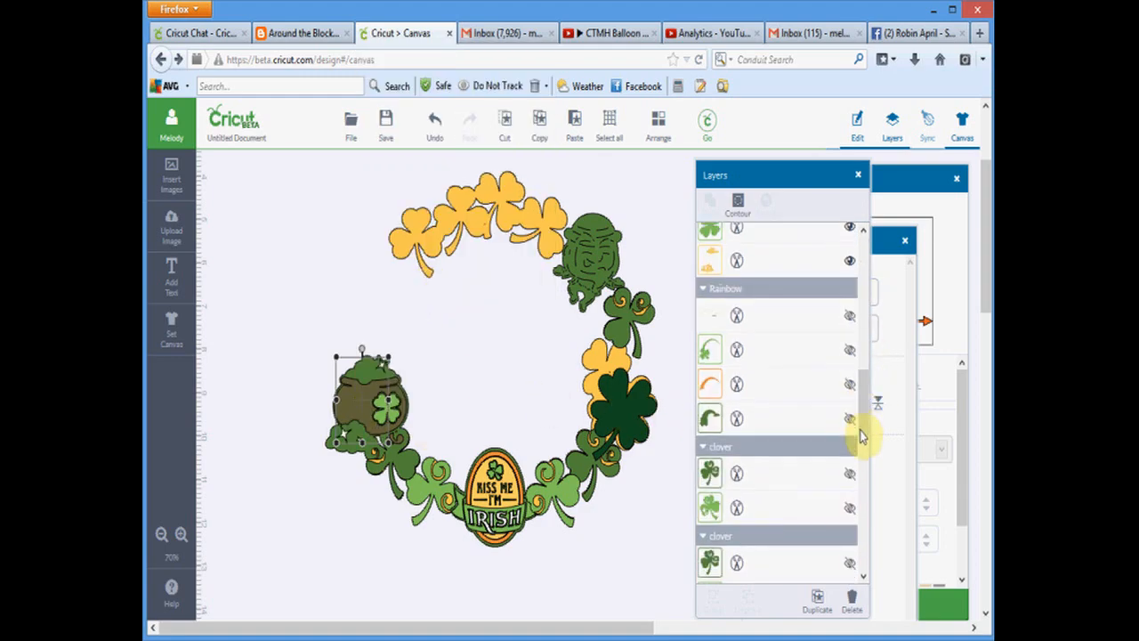
{"action": "scroll", "coordinate": [857, 532], "scroll_direction": "down", "scroll_amount": 5}
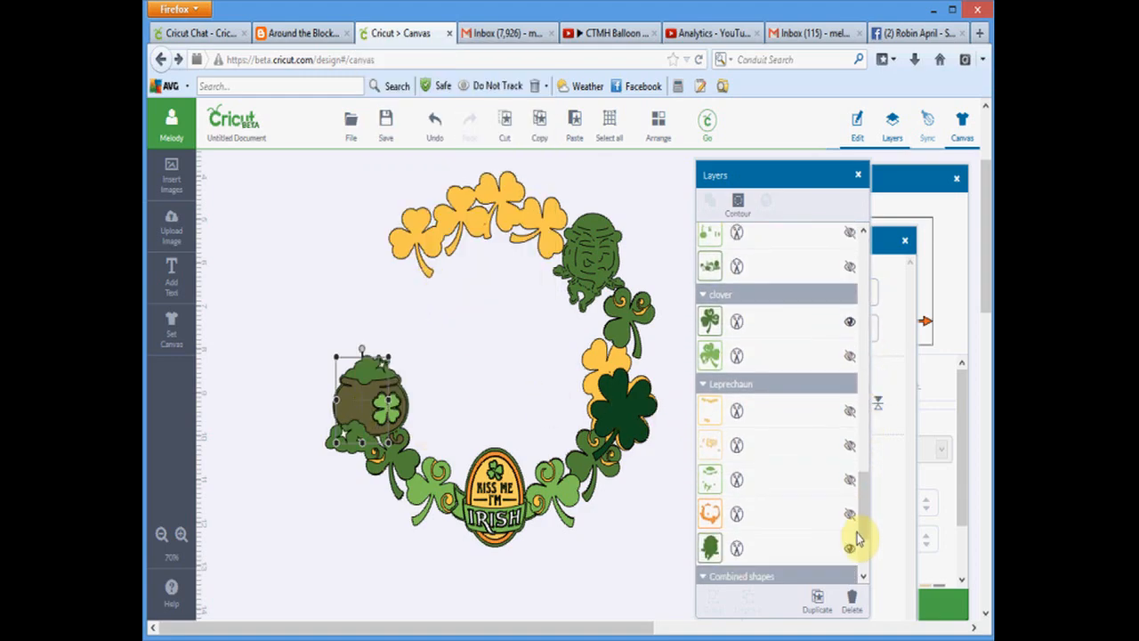
{"action": "right_click", "coordinate": [763, 539]}
{"action": "left_click", "coordinate": [764, 539]}
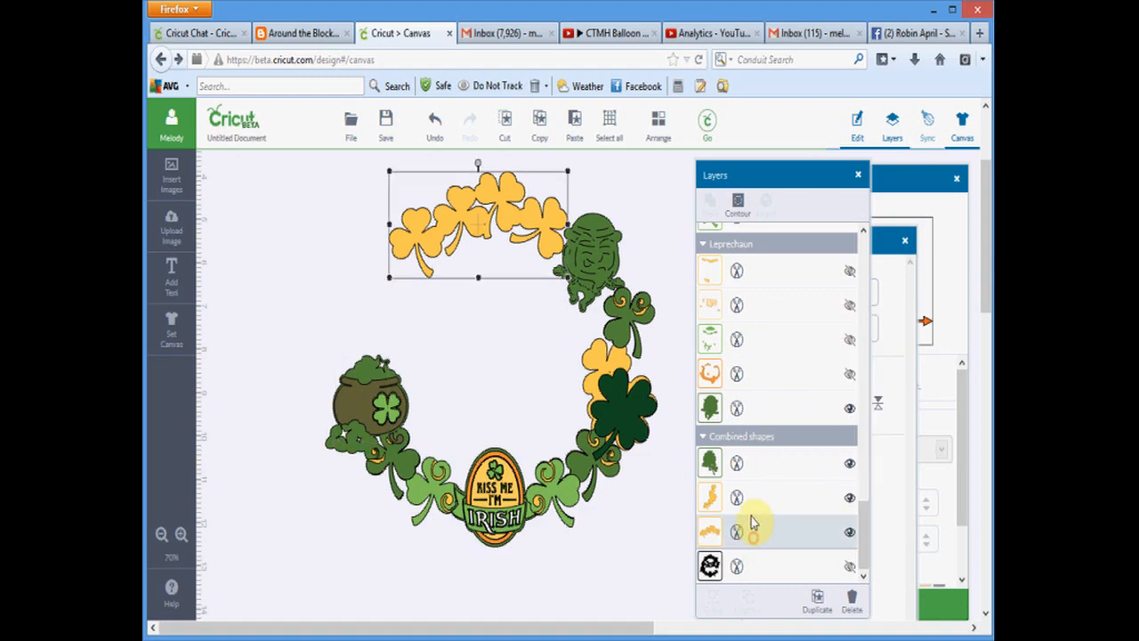
{"action": "left_click", "coordinate": [850, 339]}
{"action": "left_click", "coordinate": [850, 305]}
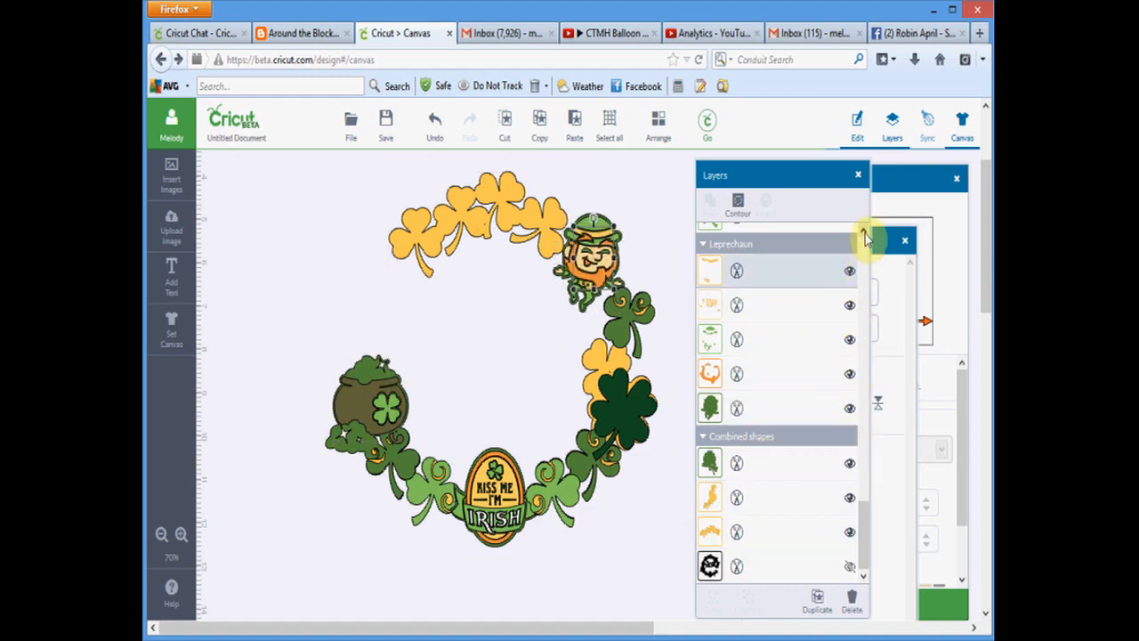
Show the dark green base layer of the Luck O' the Irish phrase
{"action": "scroll", "coordinate": [863, 235], "scroll_direction": "up", "scroll_amount": 5}
{"action": "left_click", "coordinate": [850, 438]}
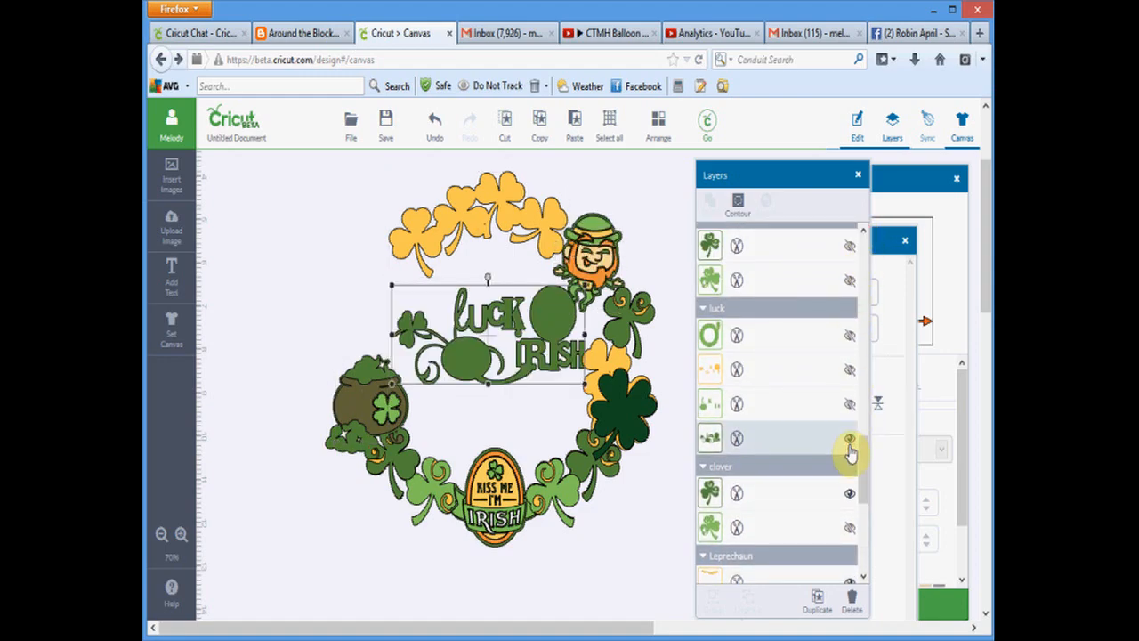
{"action": "scroll", "coordinate": [854, 481], "scroll_direction": "down", "scroll_amount": 5}
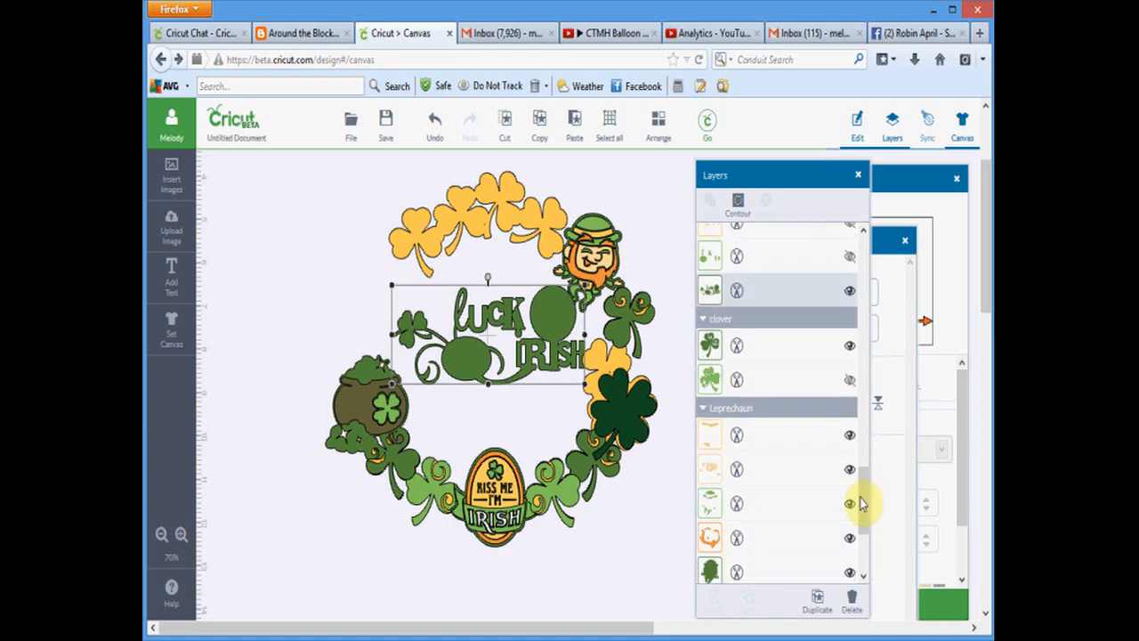
{"action": "left_click", "coordinate": [856, 477]}
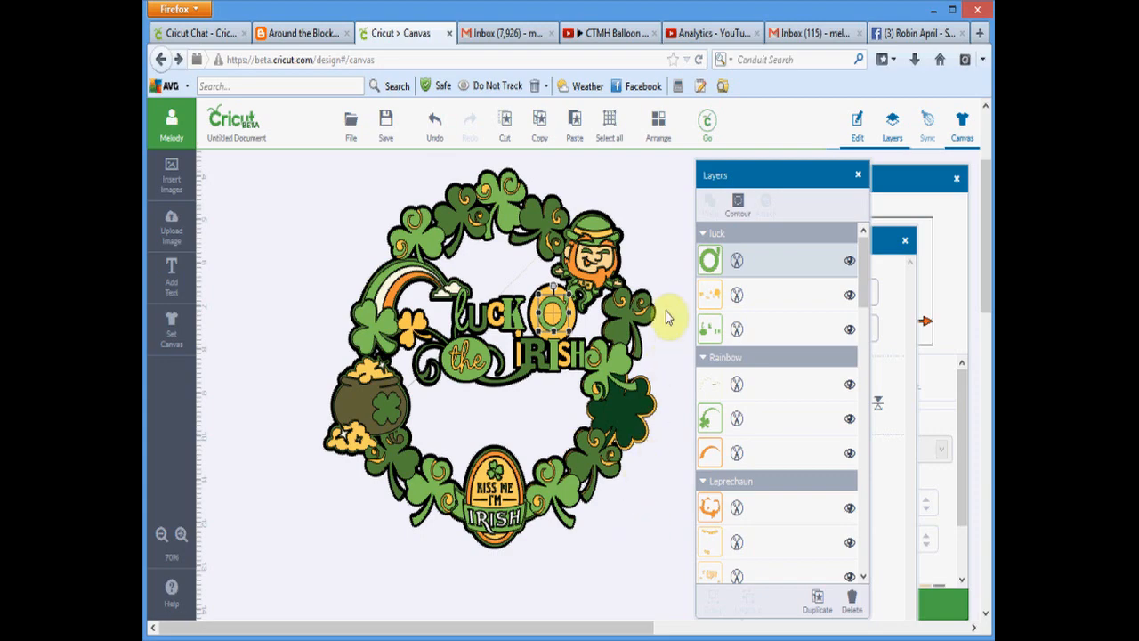
Open the mat preview, examine the cut layout of each coloured mat in turn, and return to the canvas
{"action": "left_click", "coordinate": [709, 125]}
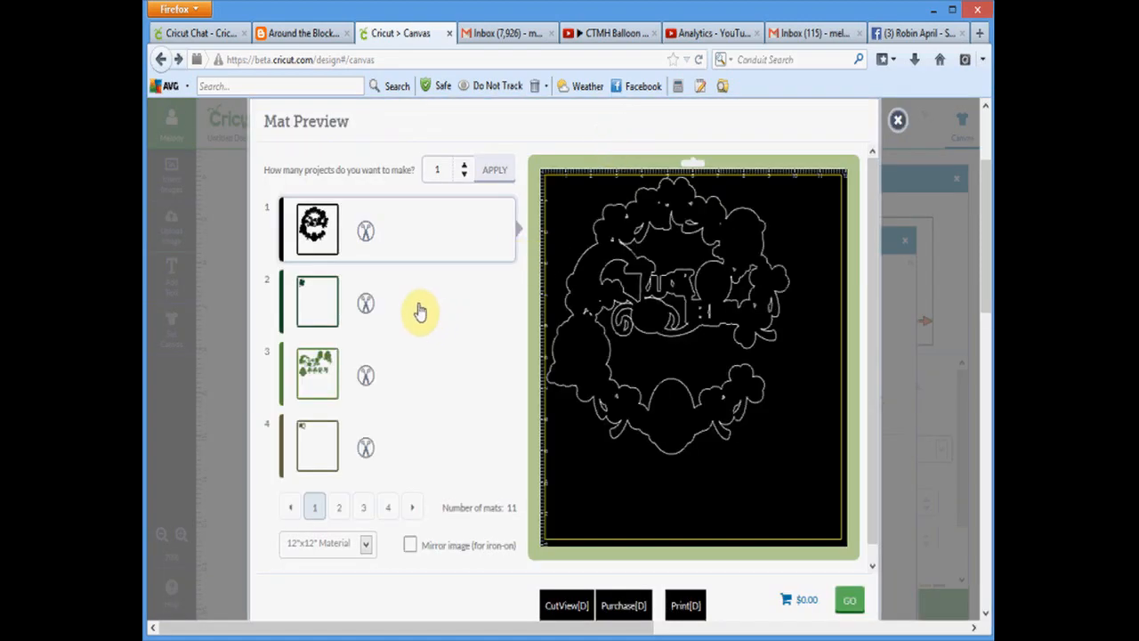
{"action": "left_click", "coordinate": [419, 312]}
{"action": "left_click", "coordinate": [415, 378]}
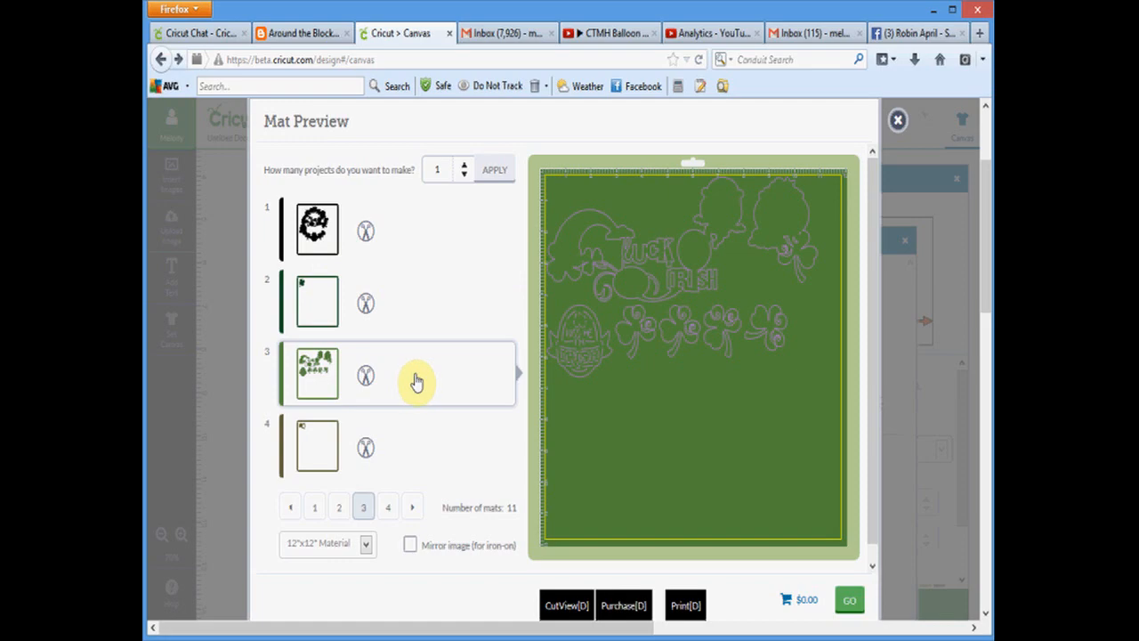
{"action": "left_click", "coordinate": [408, 447]}
{"action": "left_click", "coordinate": [415, 509]}
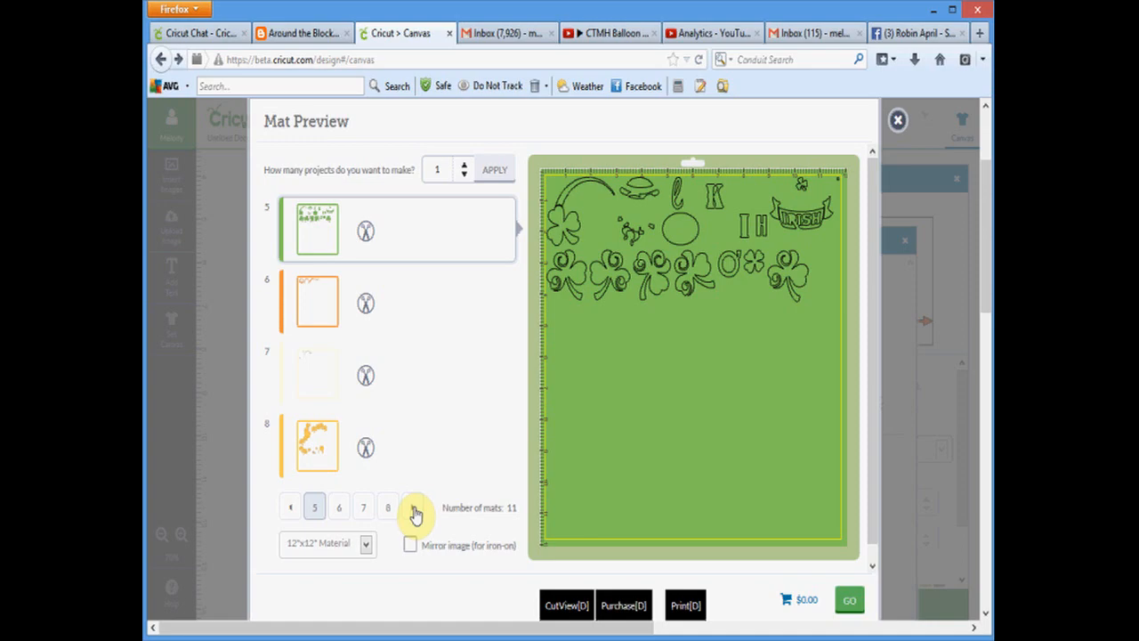
{"action": "left_click", "coordinate": [337, 509]}
{"action": "left_click", "coordinate": [363, 512]}
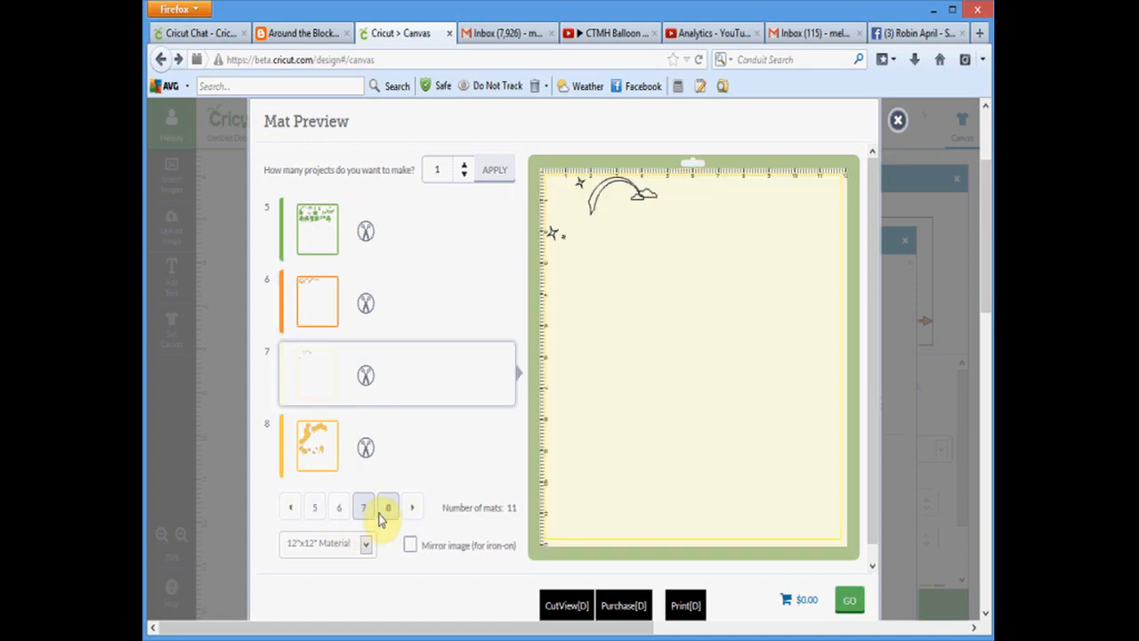
{"action": "left_click", "coordinate": [388, 512]}
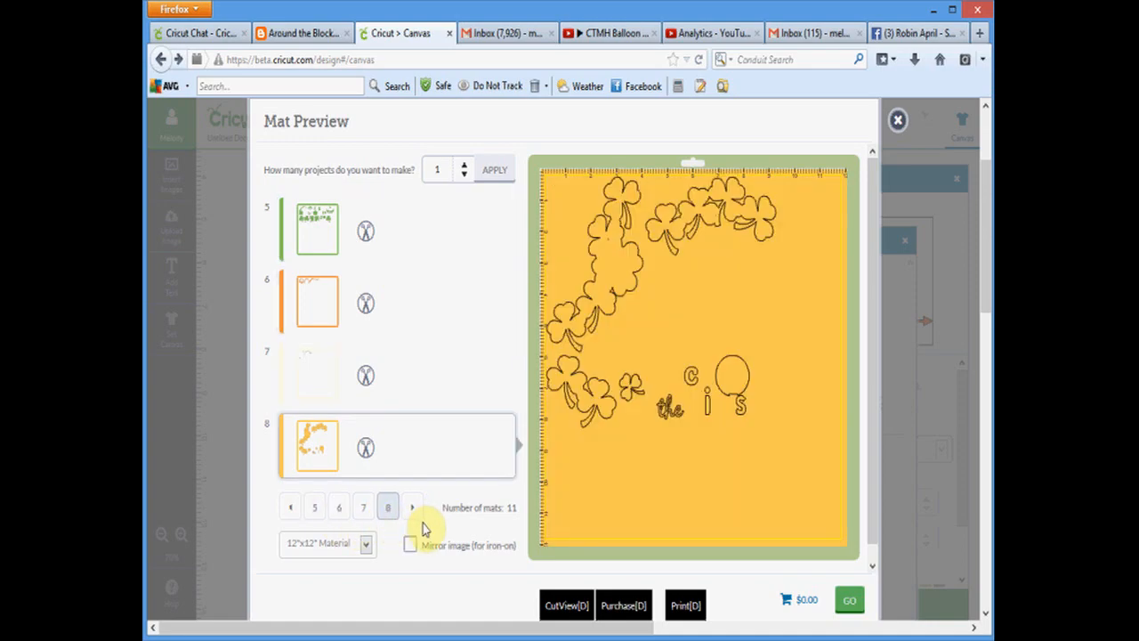
{"action": "left_click", "coordinate": [413, 509]}
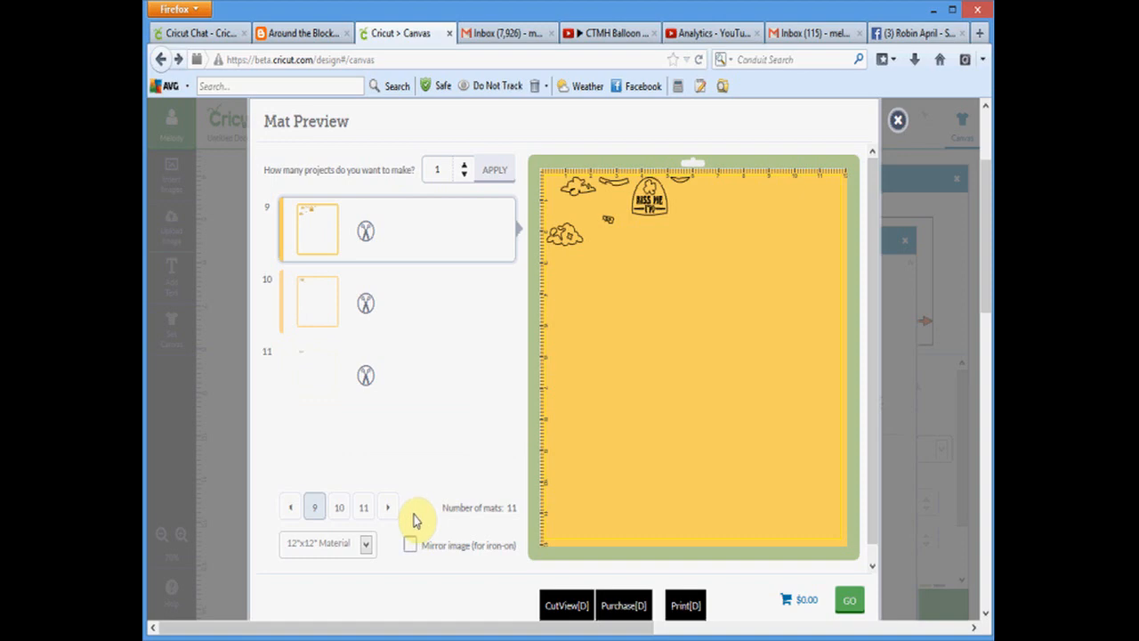
{"action": "left_click", "coordinate": [340, 510]}
{"action": "left_click", "coordinate": [367, 514]}
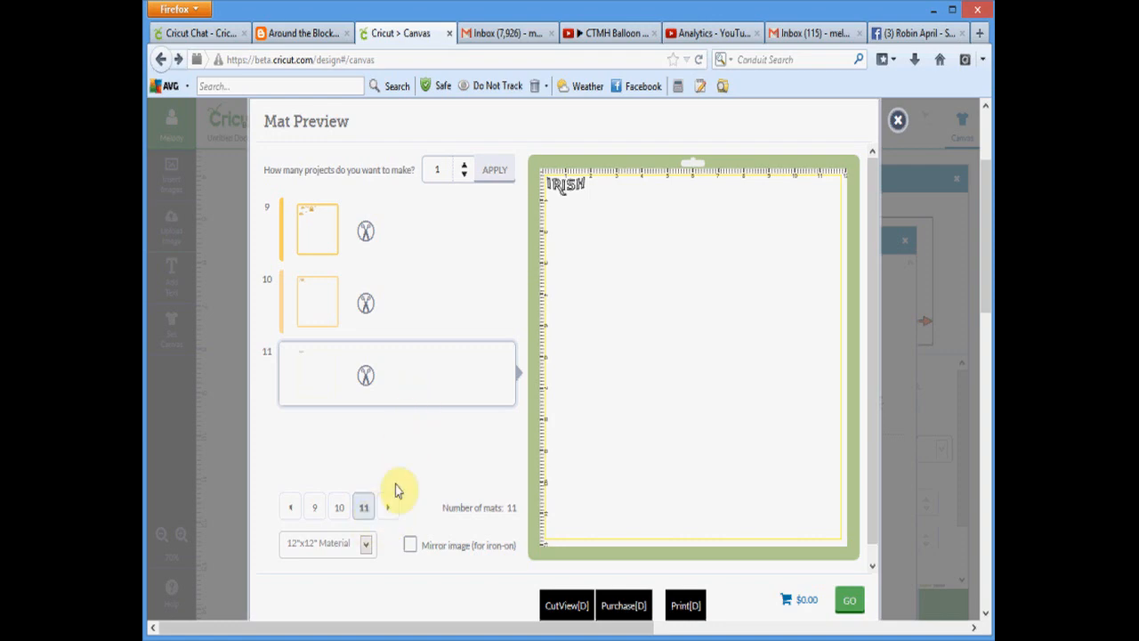
{"action": "left_click", "coordinate": [897, 122]}
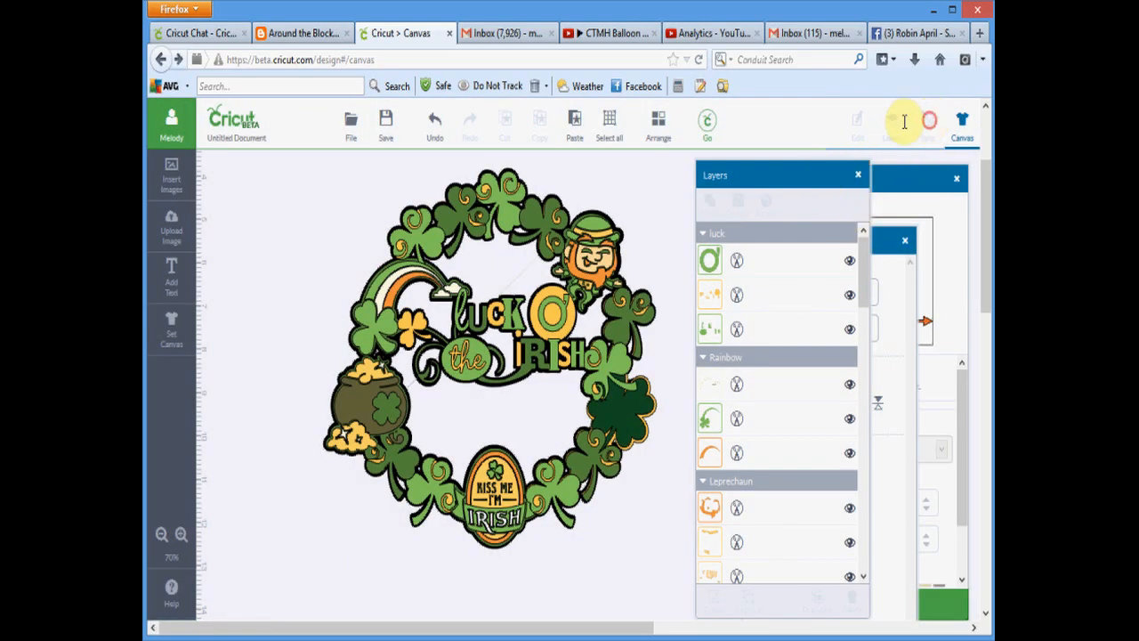
Consolidate the white shapes into the cream row in Color Sync and review the remaining material colours
{"action": "left_click", "coordinate": [580, 252]}
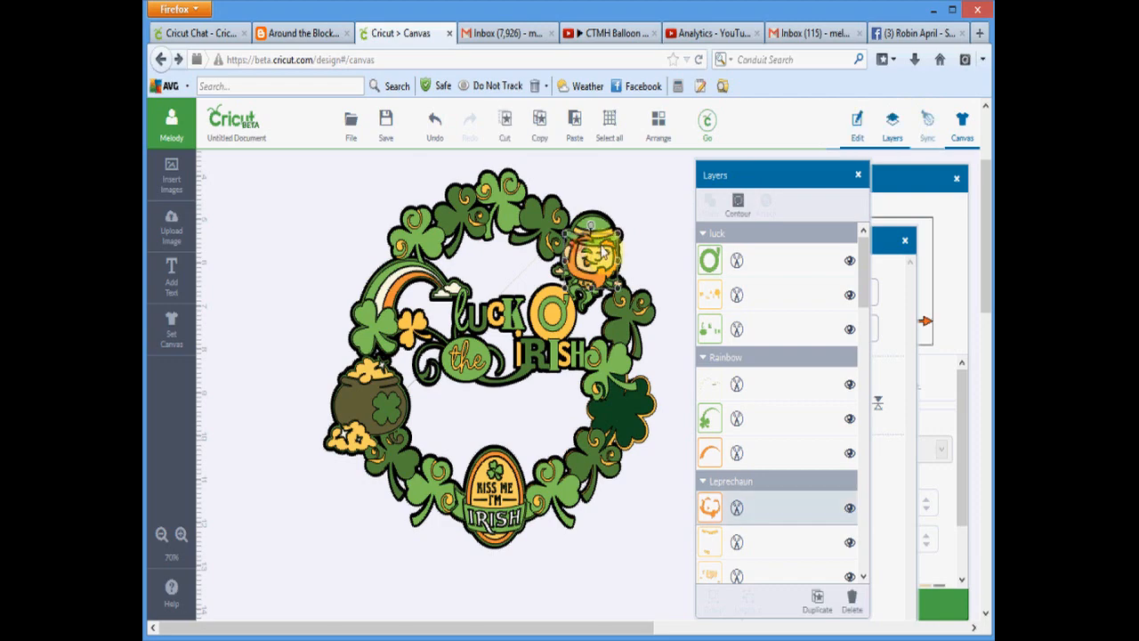
{"action": "left_click", "coordinate": [928, 120]}
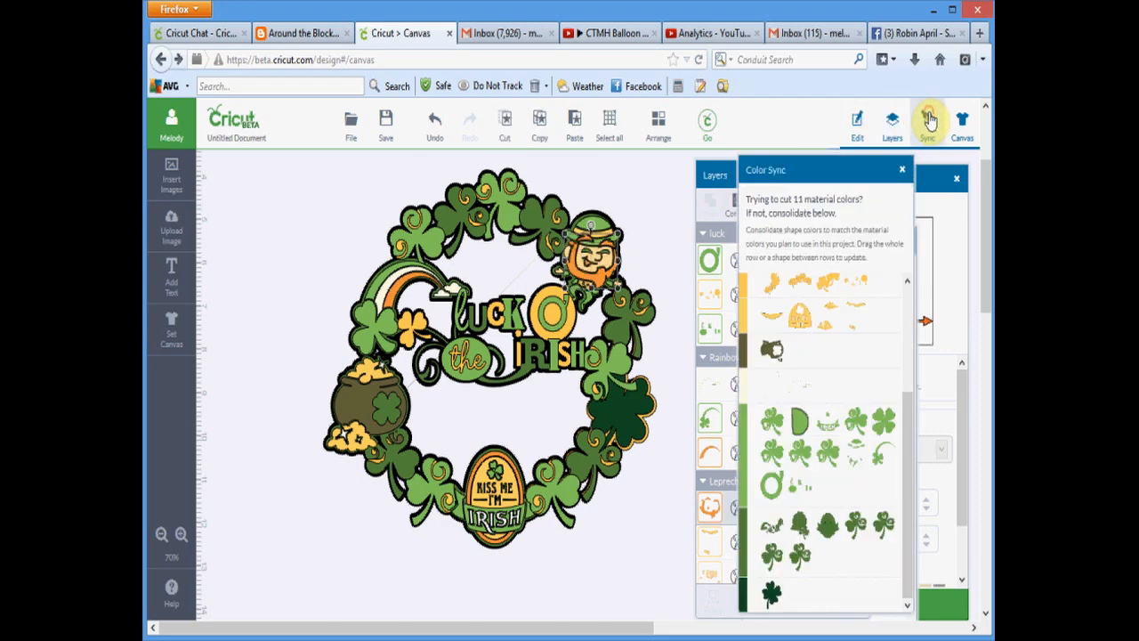
{"action": "left_click", "coordinate": [908, 449]}
{"action": "left_click_drag", "start_coordinate": [900, 524], "coordinate": [925, 311]}
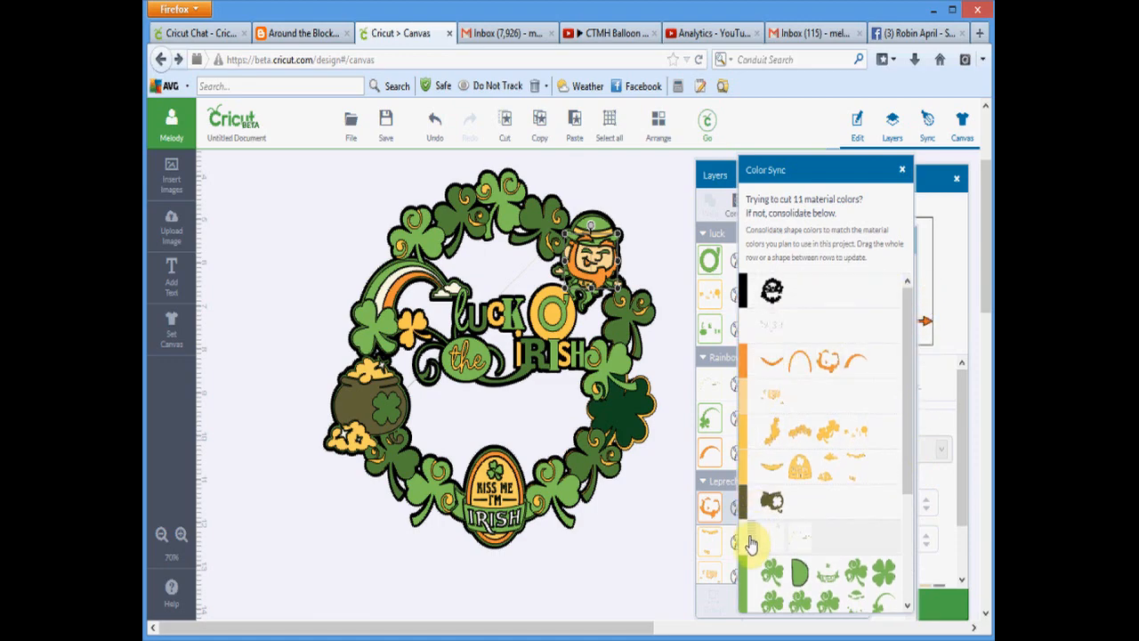
{"action": "left_click_drag", "start_coordinate": [756, 338], "coordinate": [772, 509]}
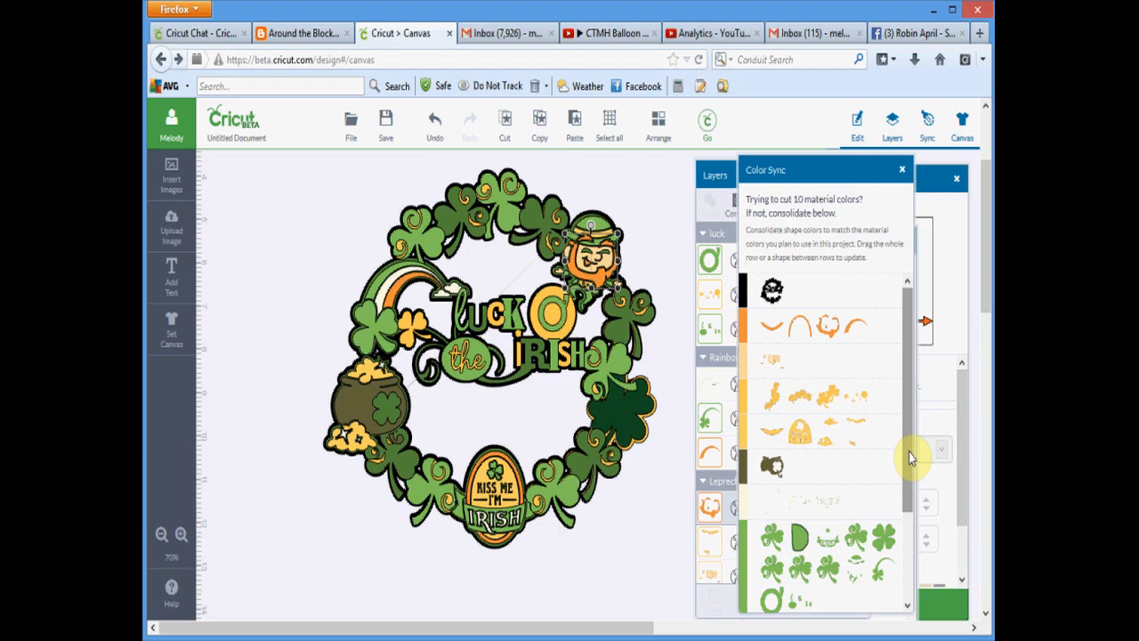
{"action": "left_click", "coordinate": [654, 507]}
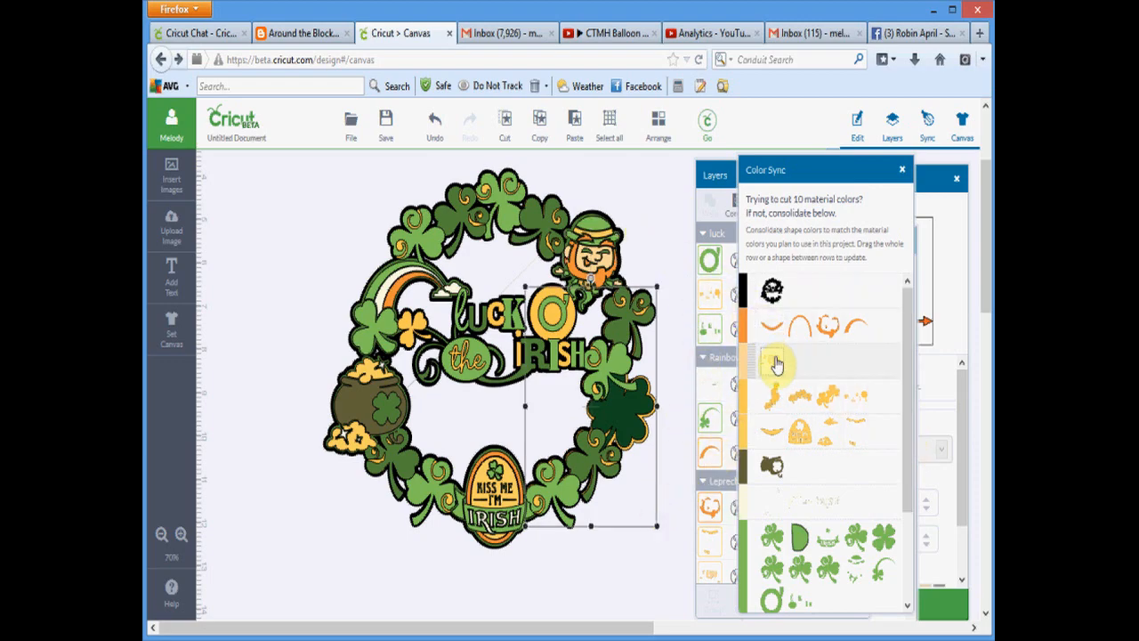
{"action": "scroll", "coordinate": [776, 365], "scroll_direction": "down", "scroll_amount": 3}
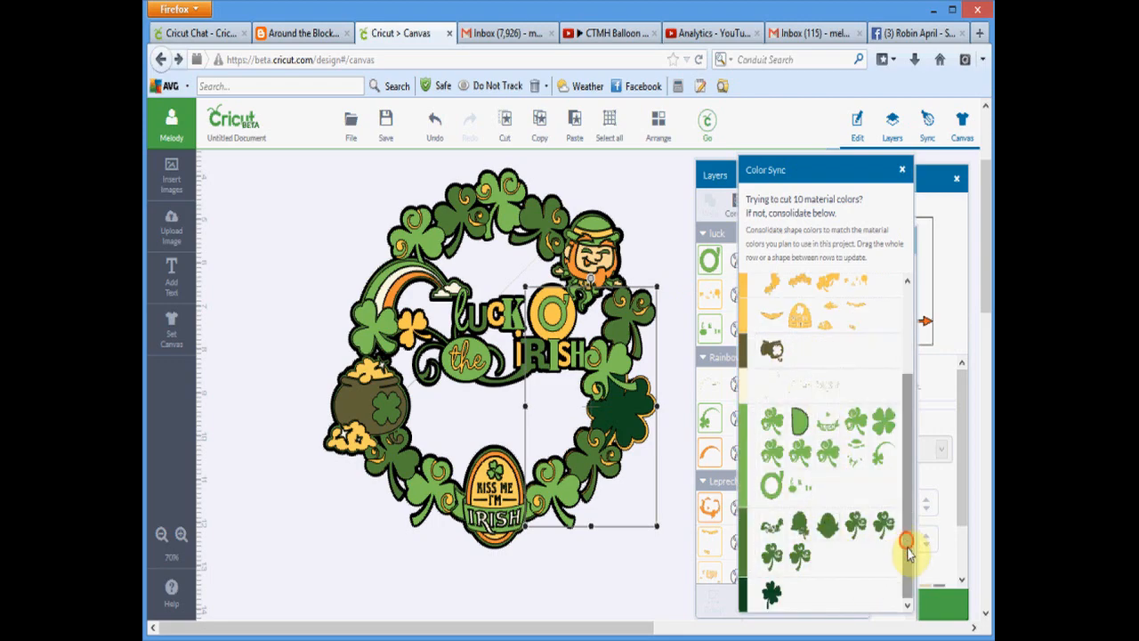
{"action": "scroll", "coordinate": [911, 534], "scroll_direction": "up", "scroll_amount": 3}
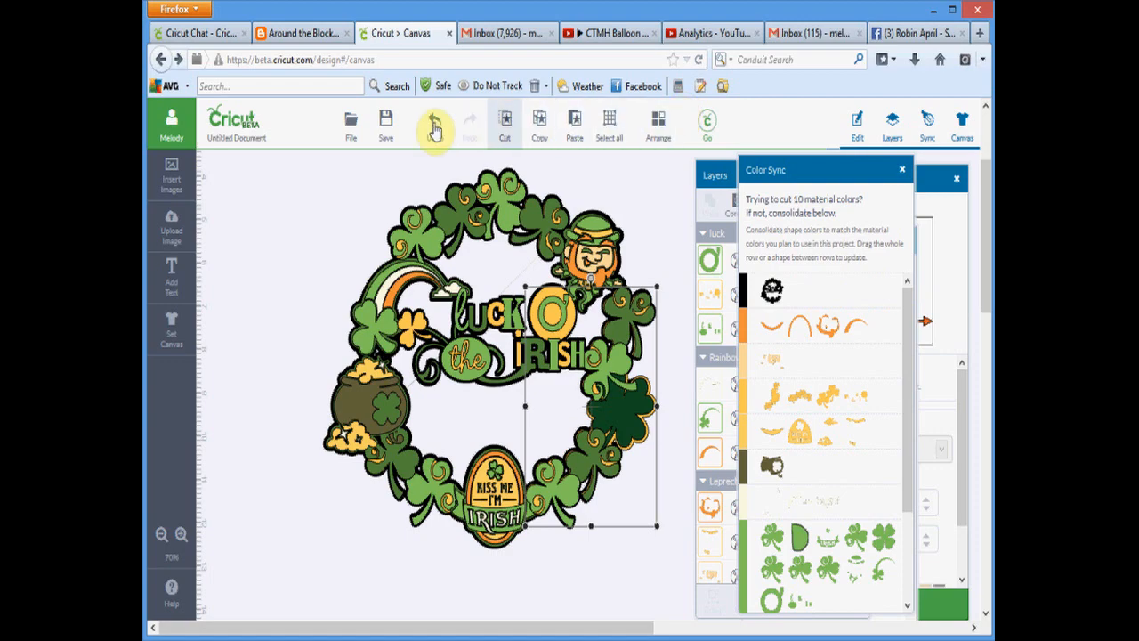
Save the project under the name Lucky Irish Wreath
{"action": "left_click", "coordinate": [387, 124]}
{"action": "left_click", "coordinate": [380, 218]}
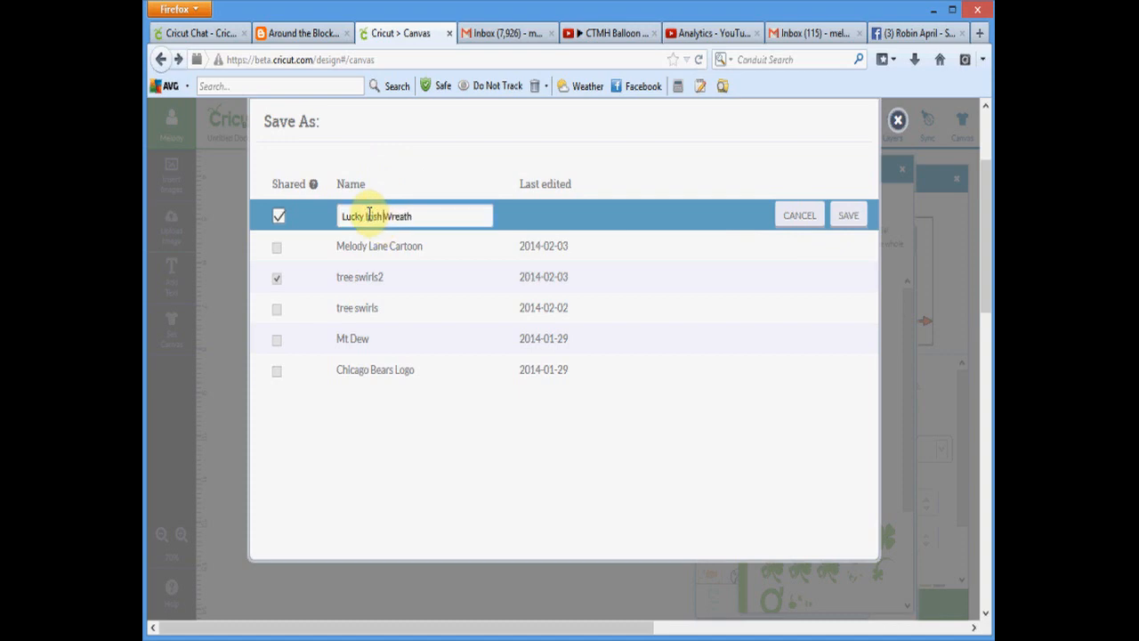
{"action": "left_click", "coordinate": [845, 226]}
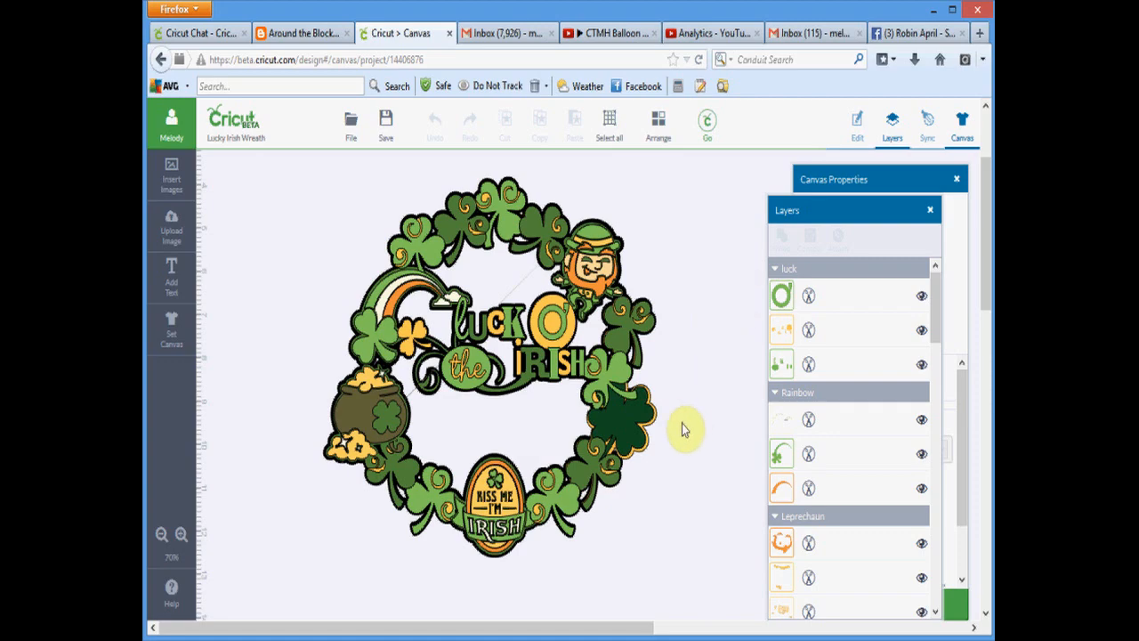
Move the darkest green clover on the wreath's lower right to the front and deselect it
{"action": "left_click", "coordinate": [628, 431]}
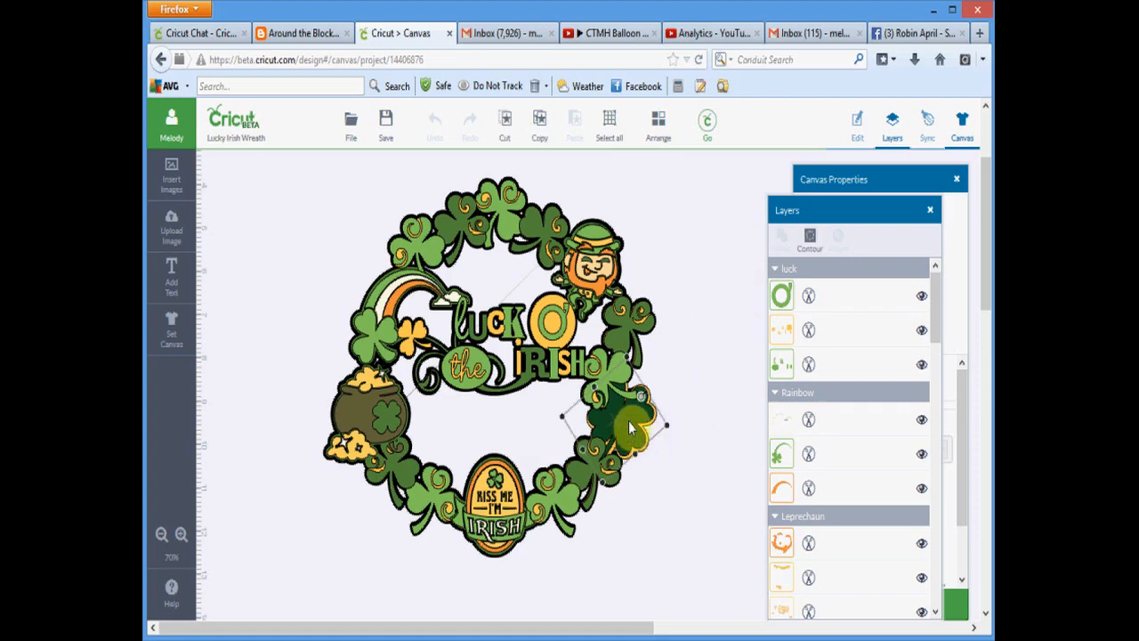
{"action": "right_click", "coordinate": [634, 428]}
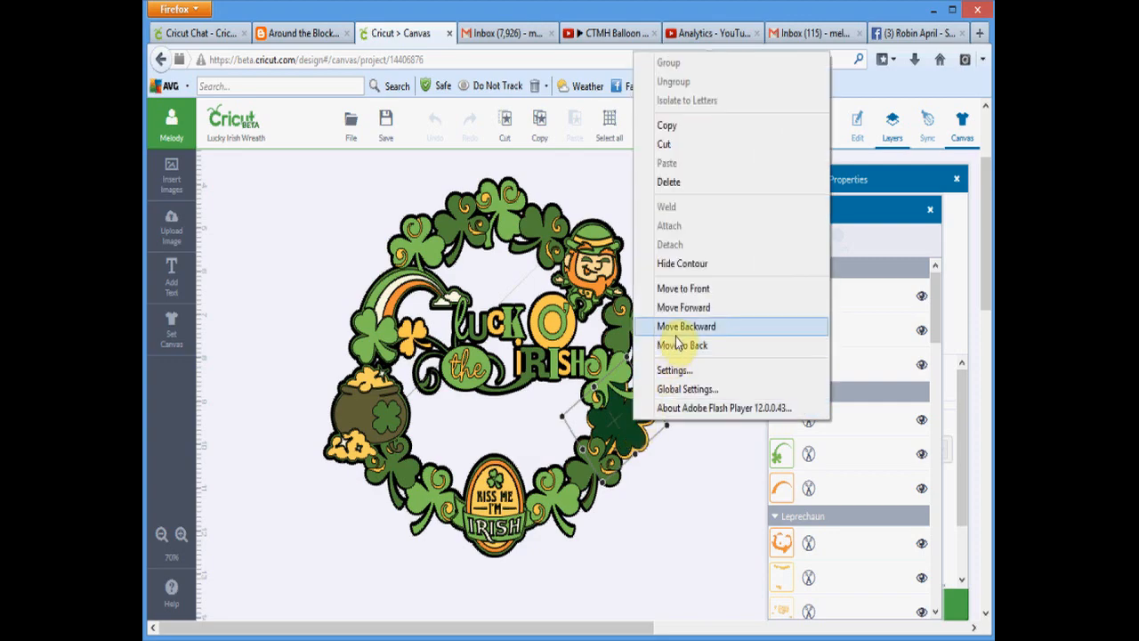
{"action": "left_click", "coordinate": [687, 290]}
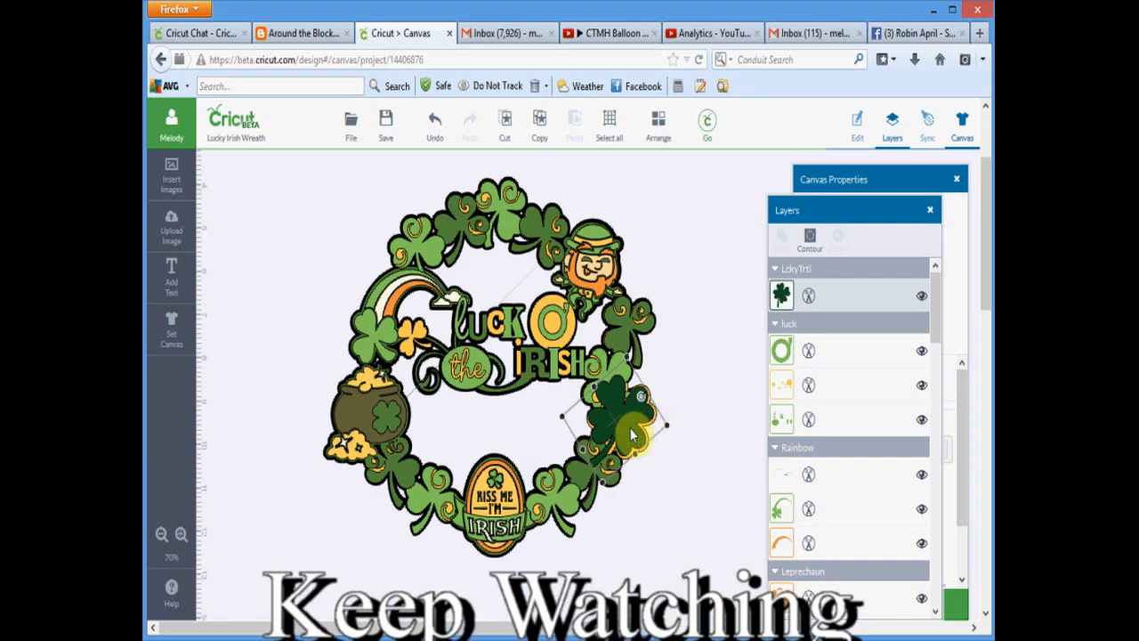
{"action": "left_click", "coordinate": [707, 376]}
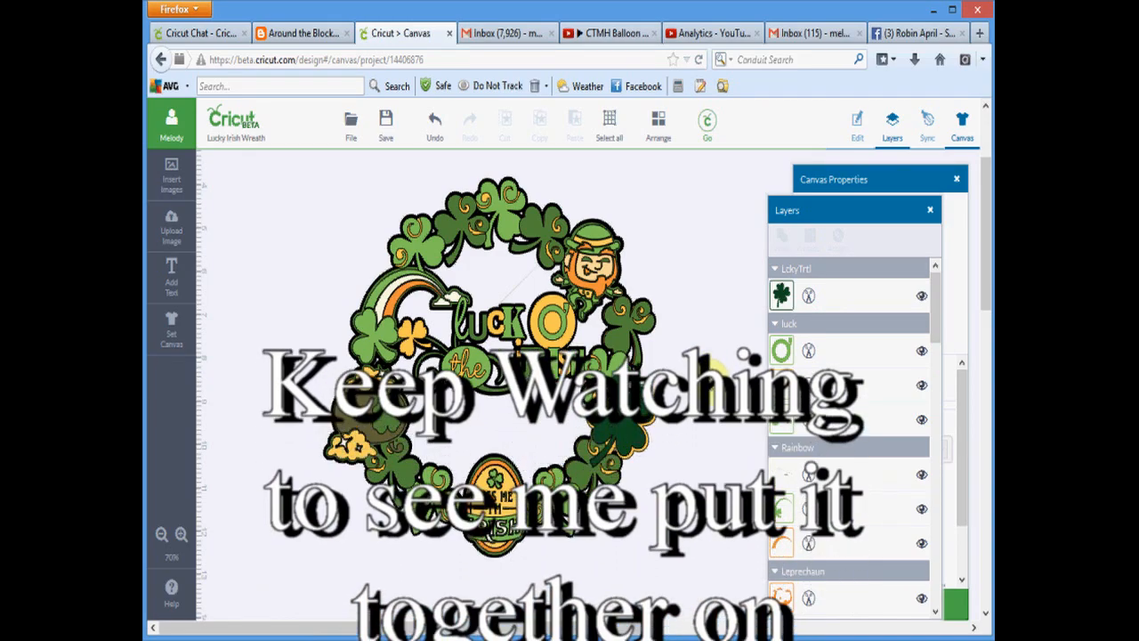